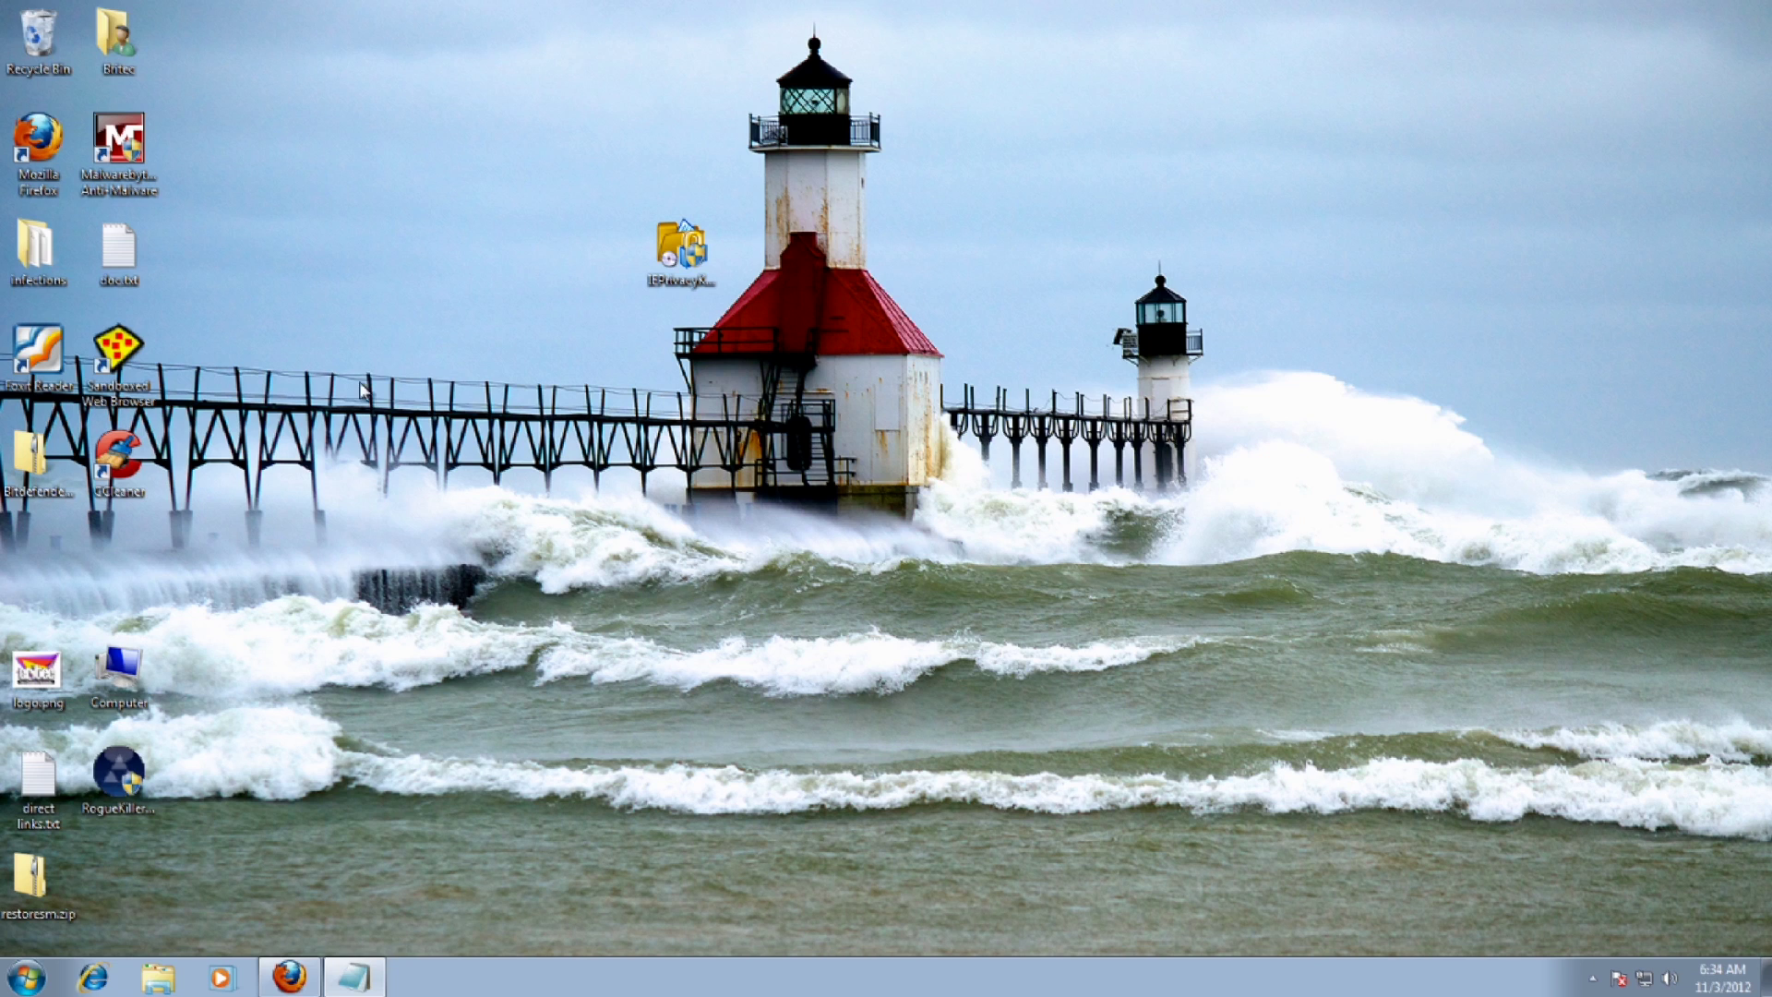
Open the IEPrivacyKeeper desktop shortcut to load its unhsolutions.net product page in Firefox.
double_click(686, 267)
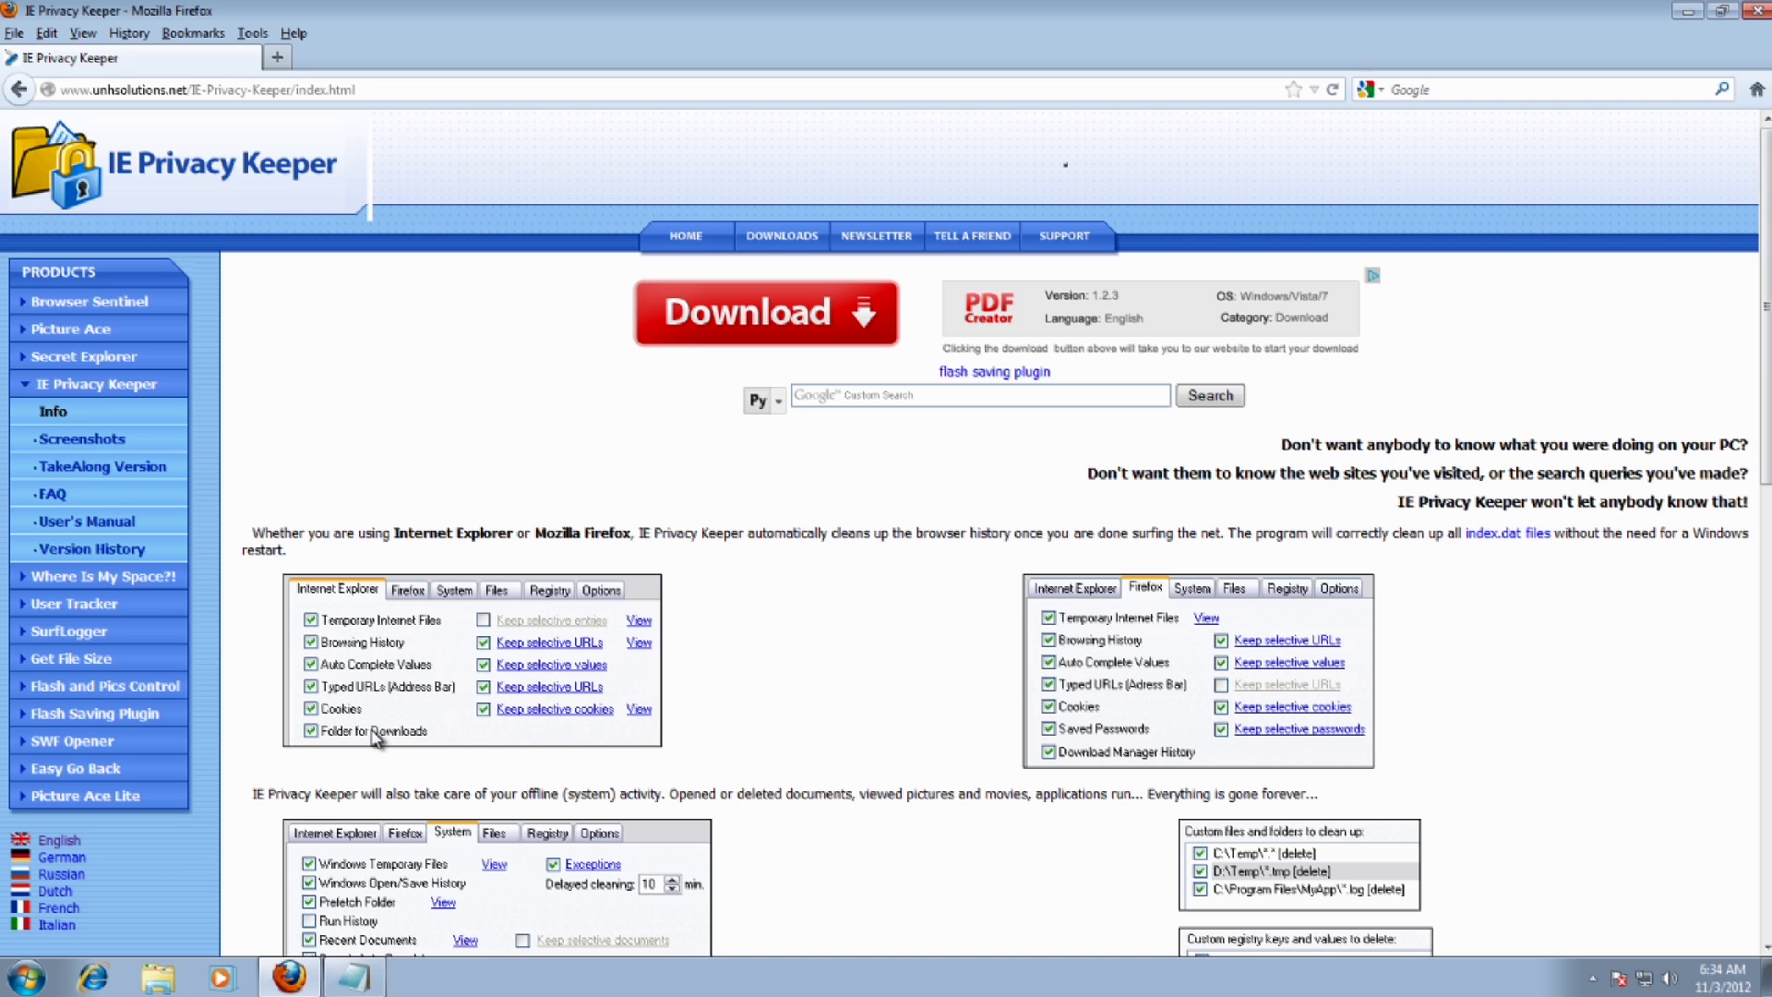
Minimize Firefox so the Windows desktop shows again.
click(1687, 12)
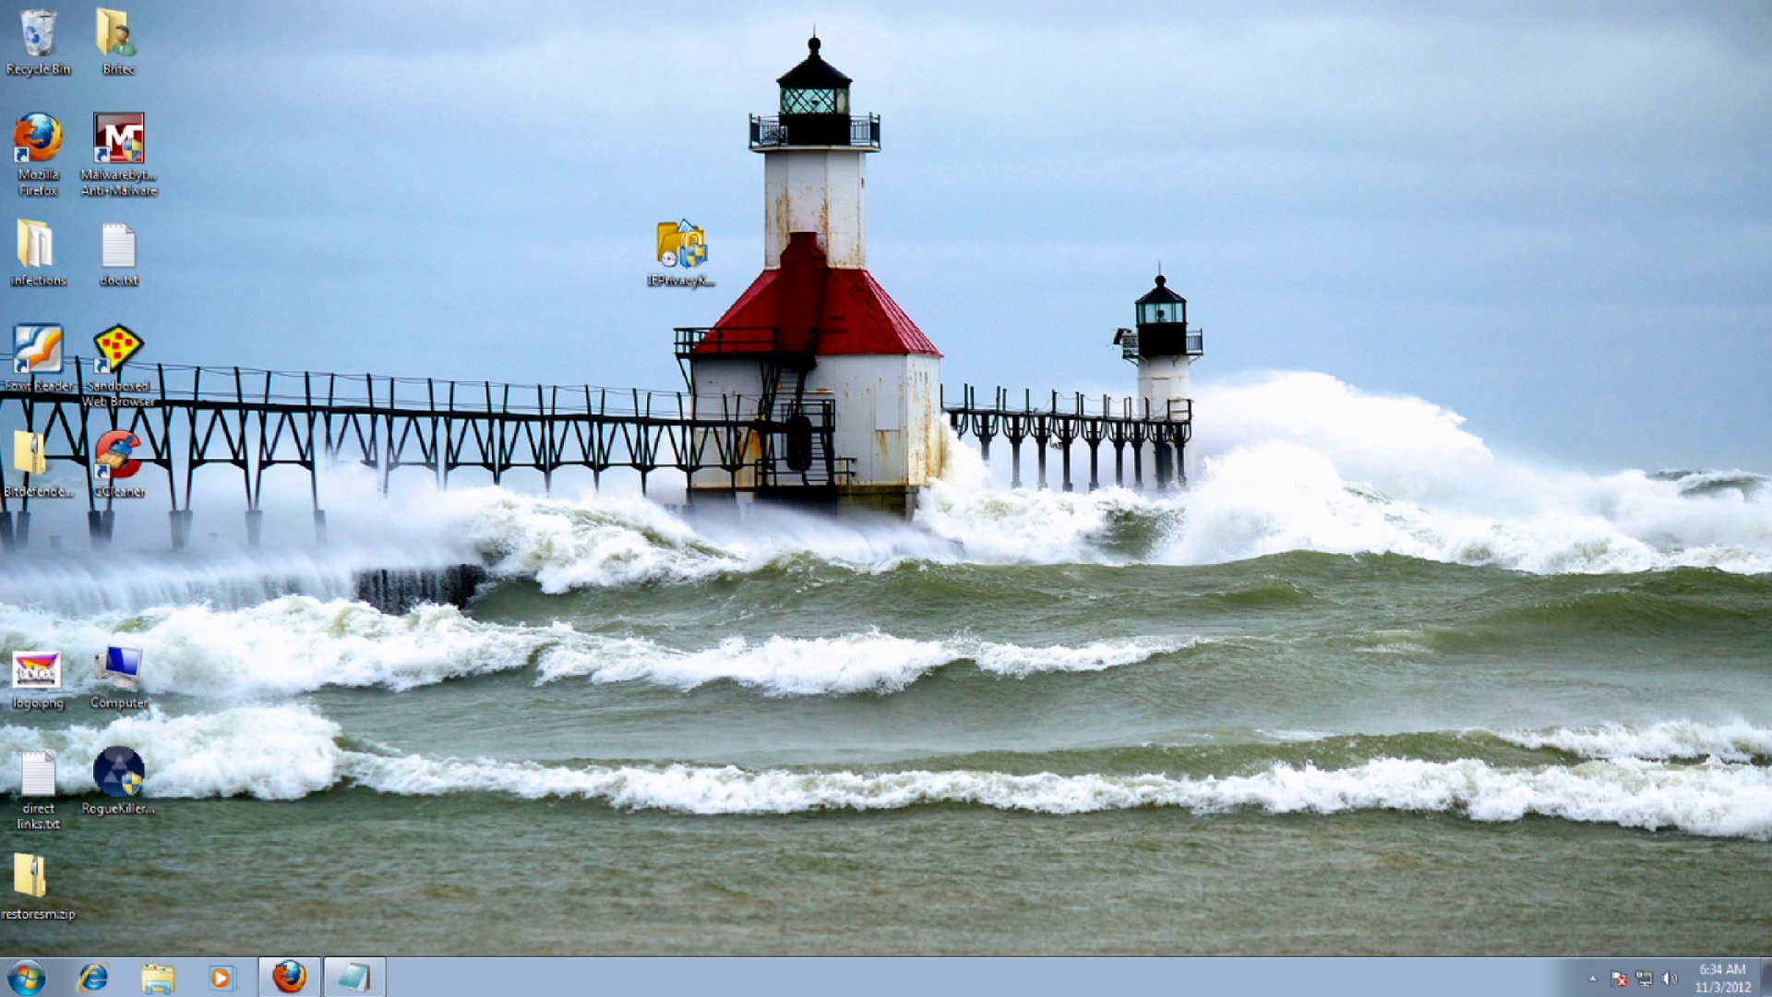
Install IE Privacy Keeper in English with the licence accepted and default location, Start Menu folder and shortcuts, then launch it.
double_click(681, 247)
click(977, 533)
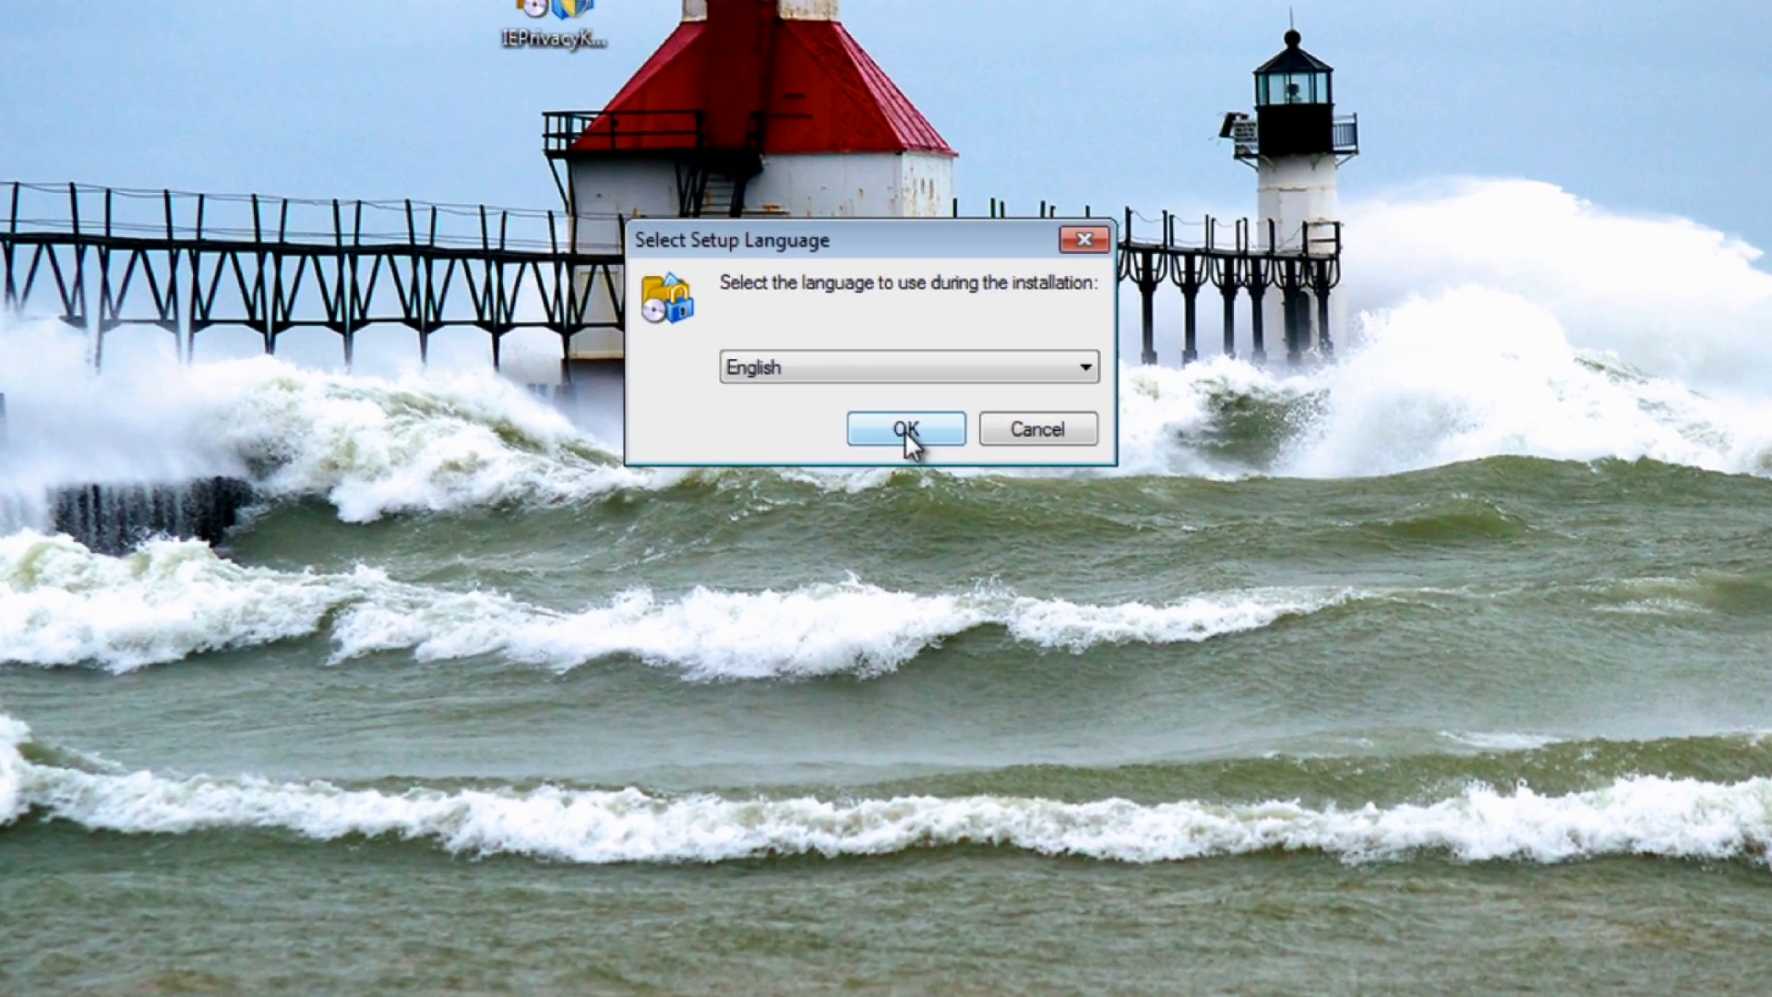
click(904, 430)
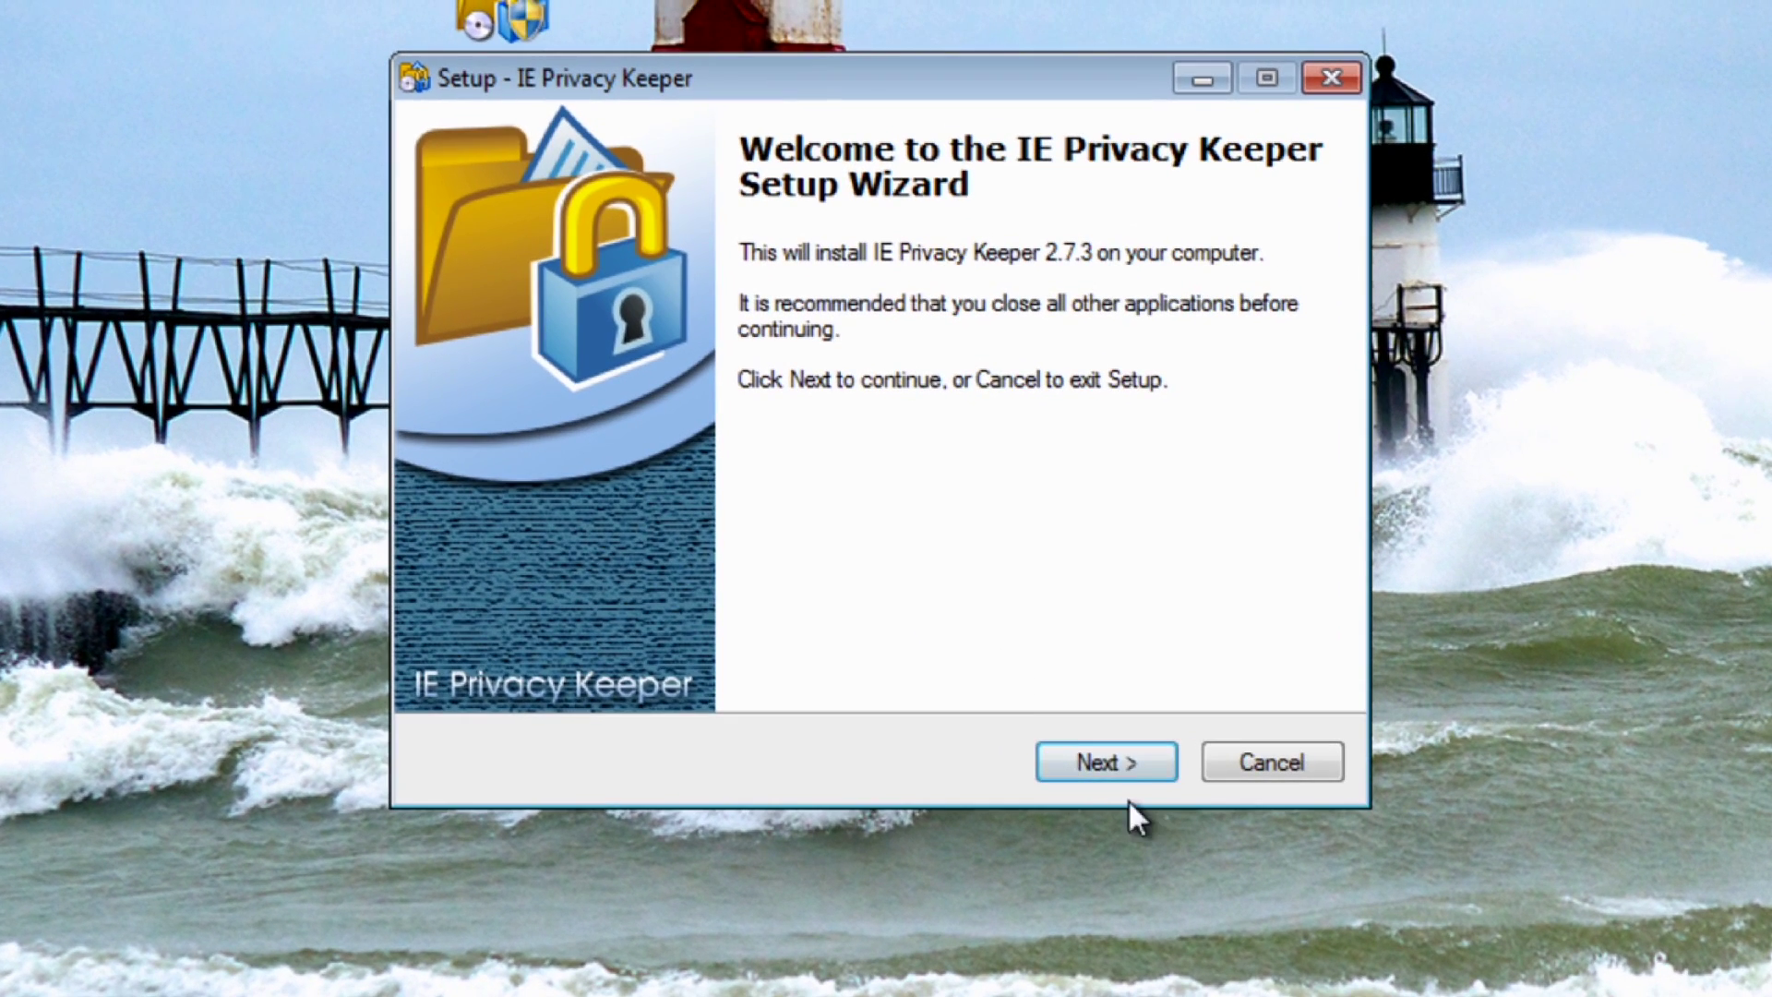
click(1115, 765)
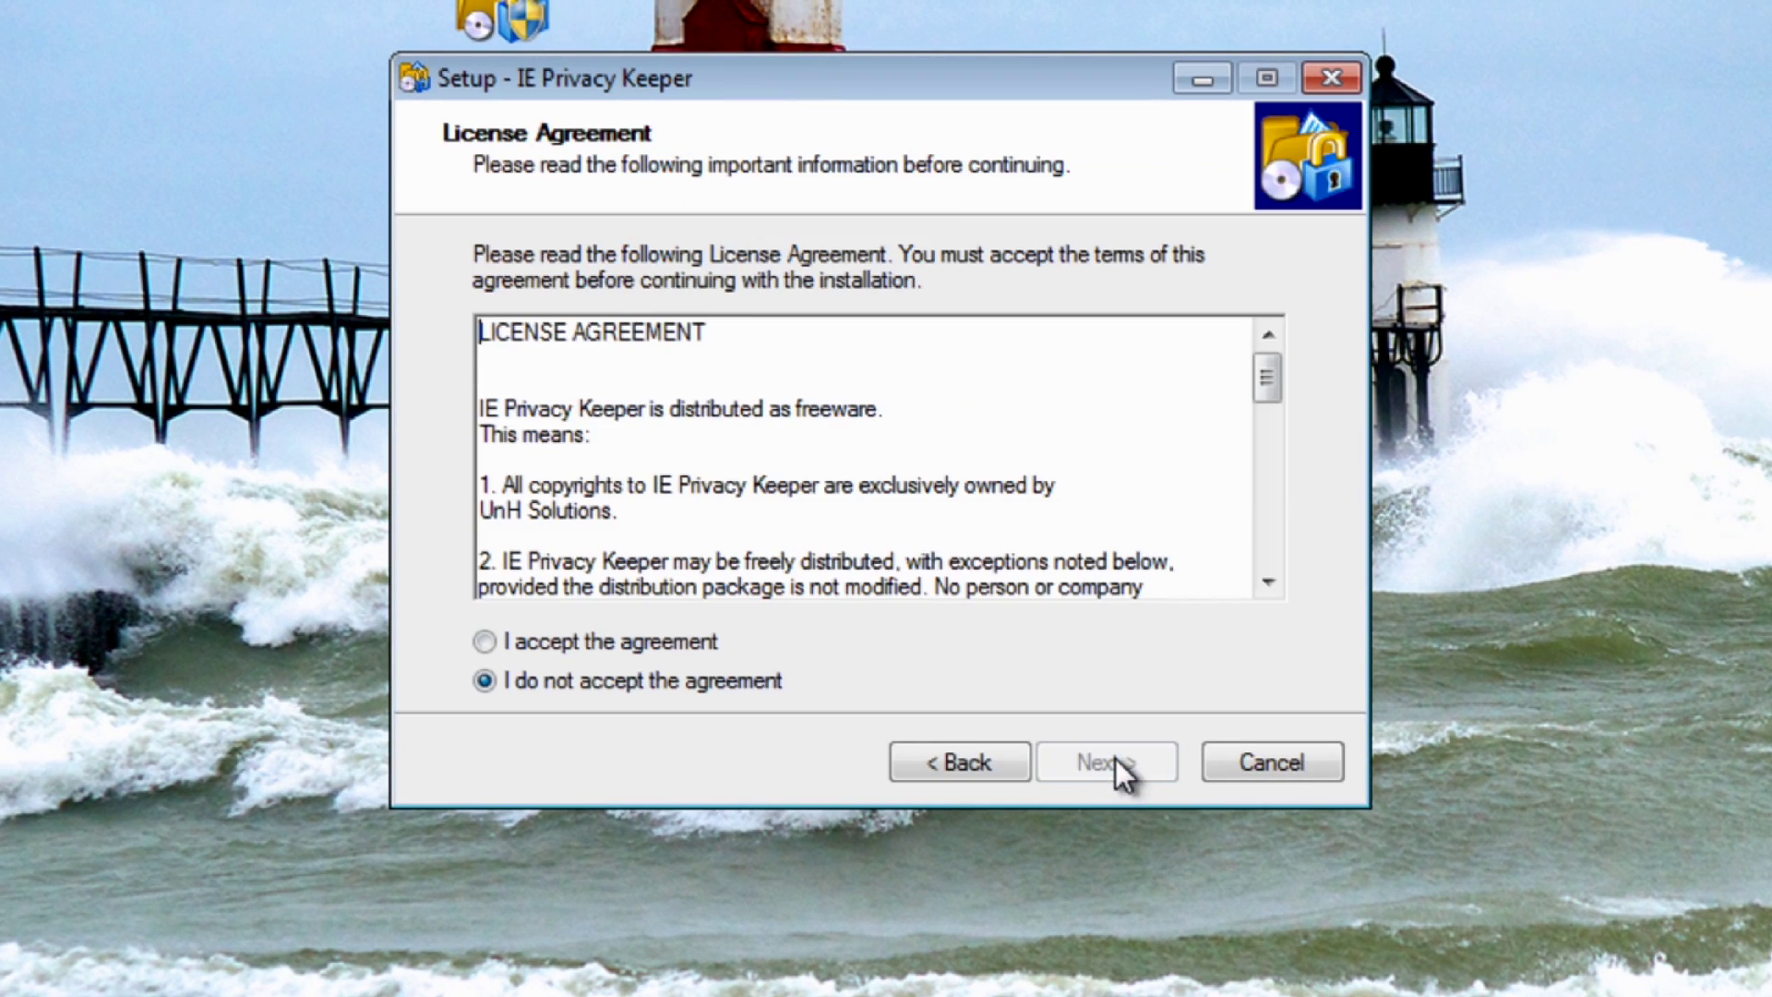
click(517, 644)
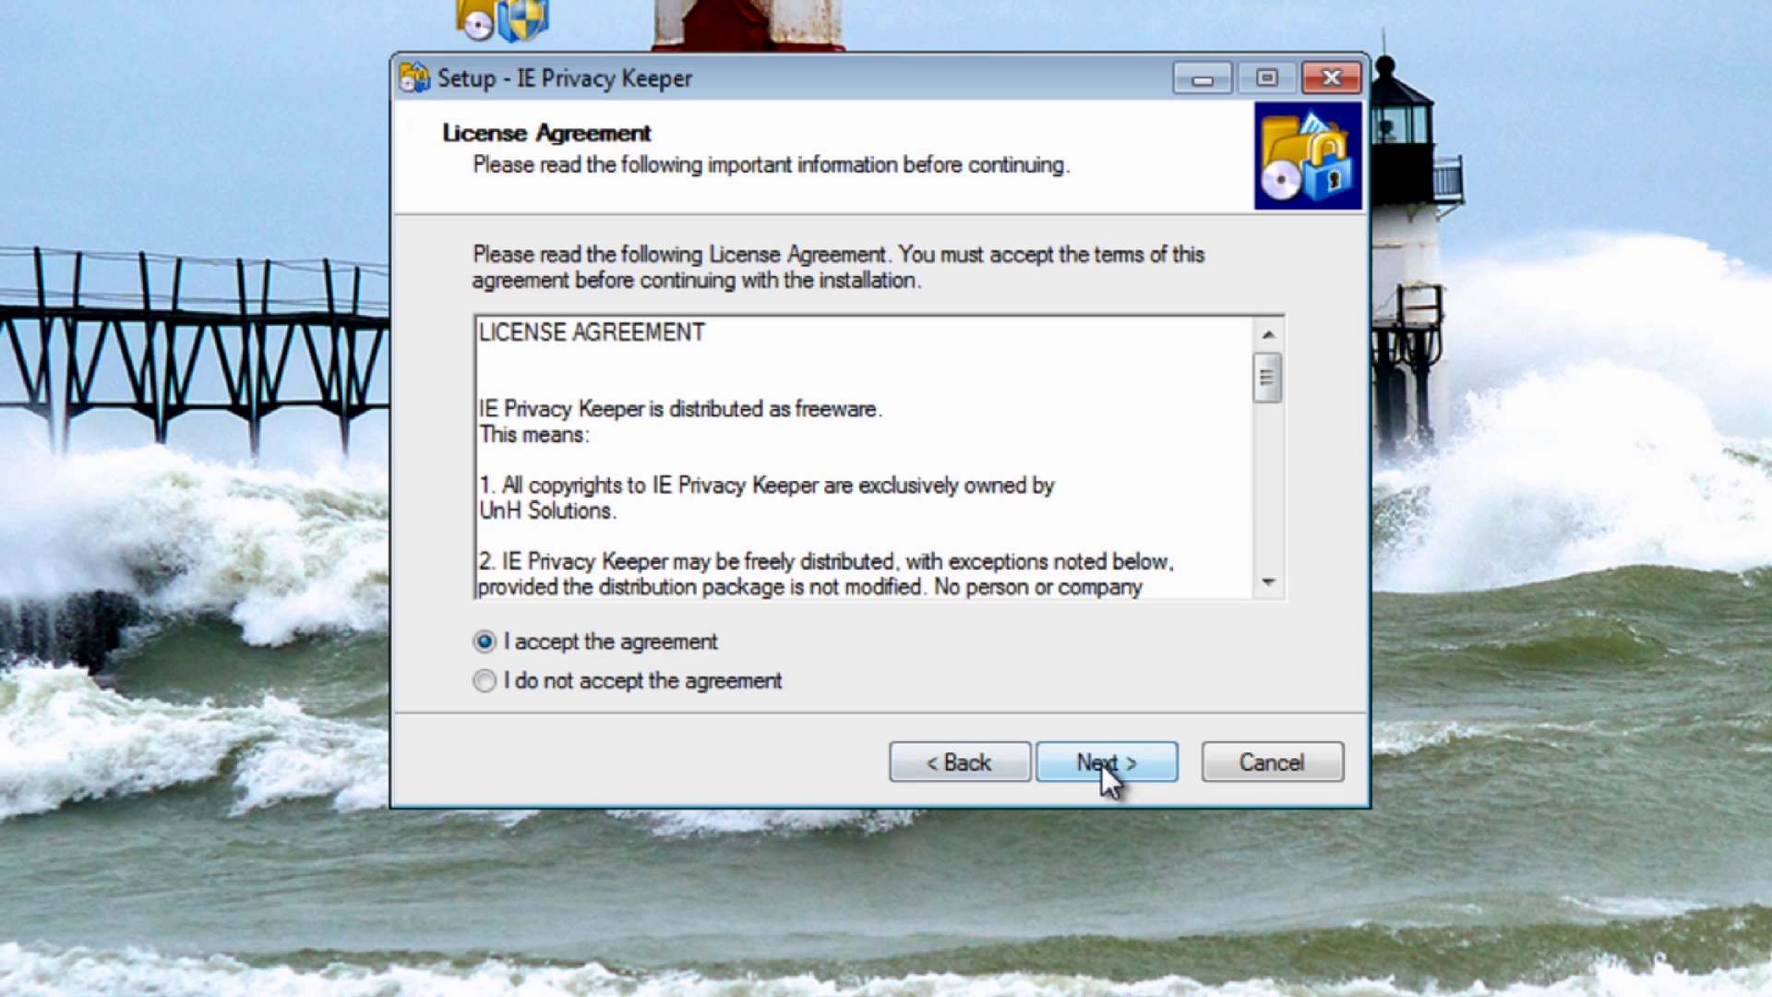
click(1100, 762)
click(1111, 771)
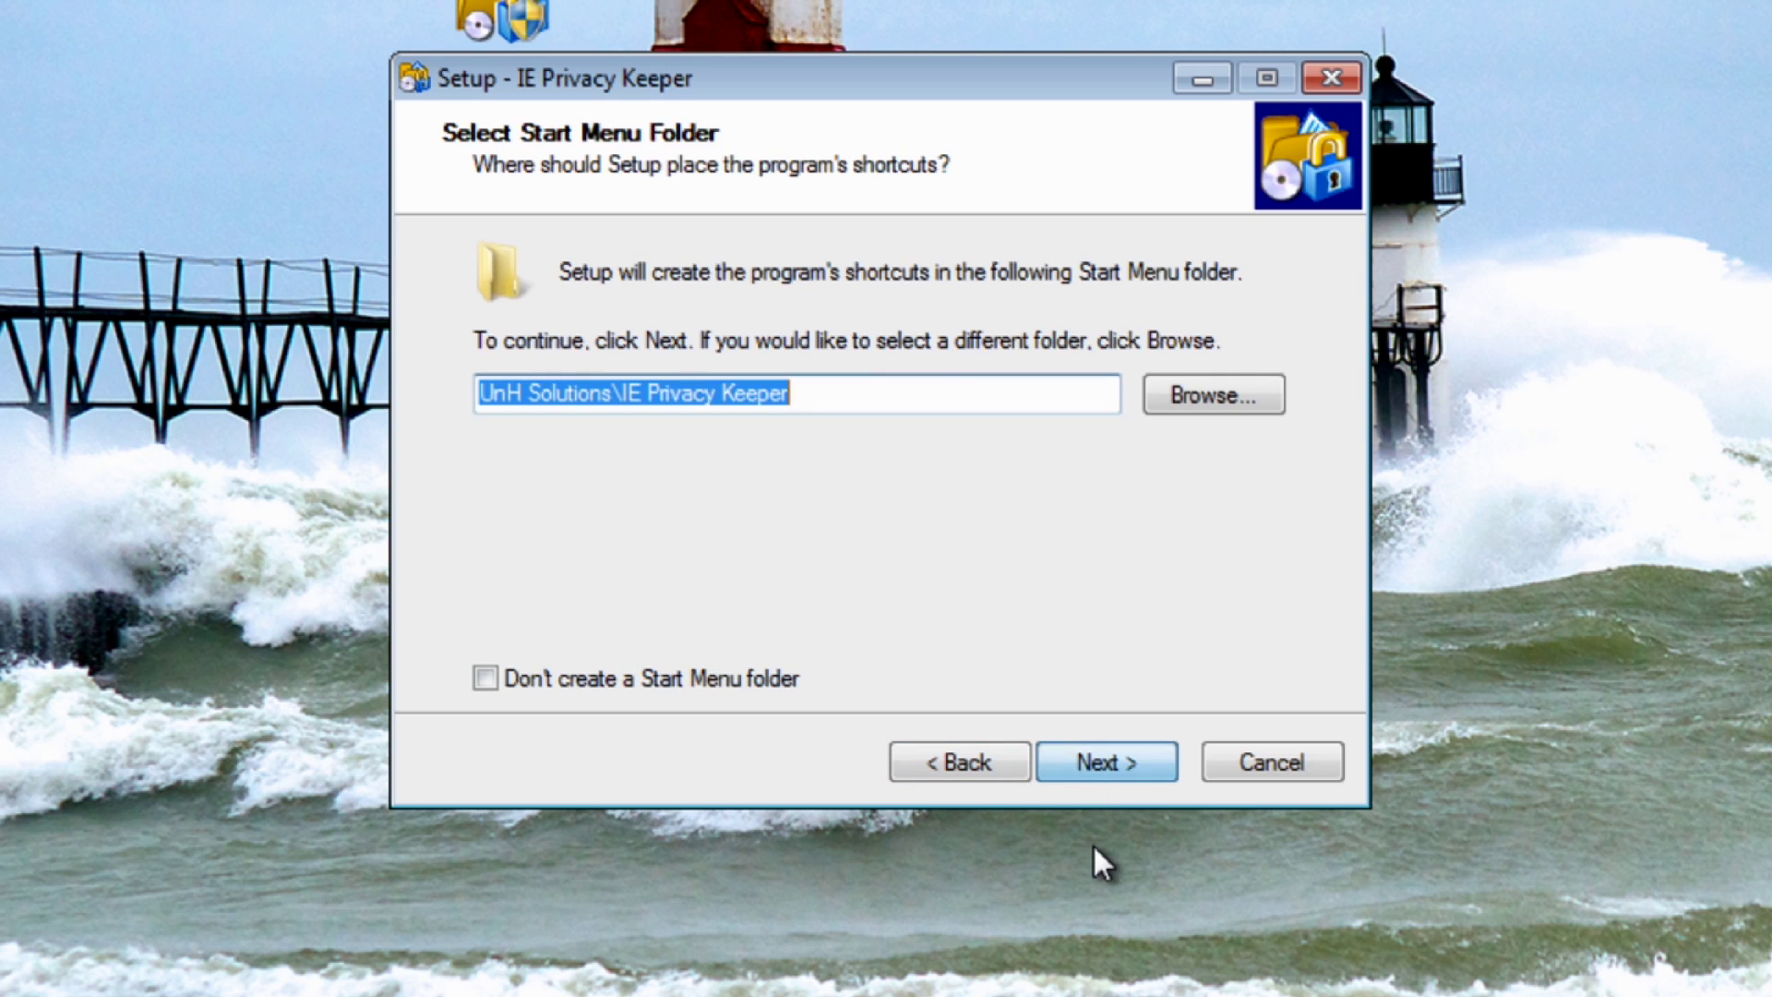
click(1103, 789)
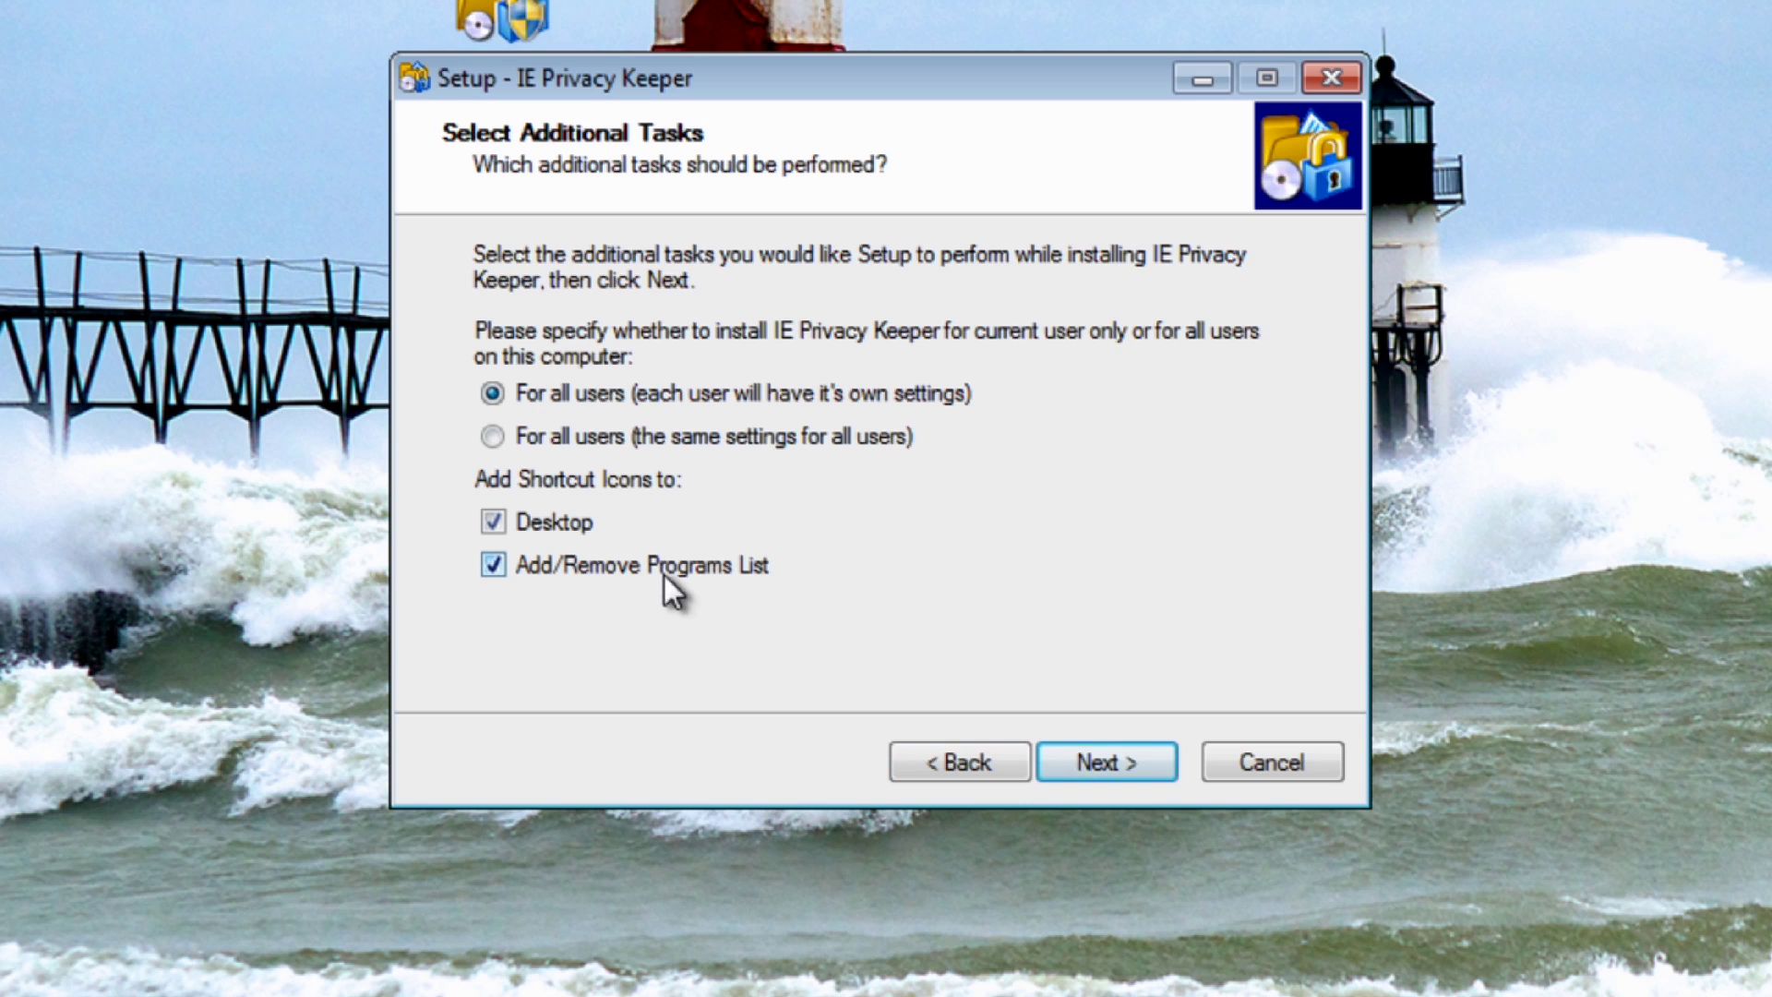
click(1103, 763)
click(1115, 762)
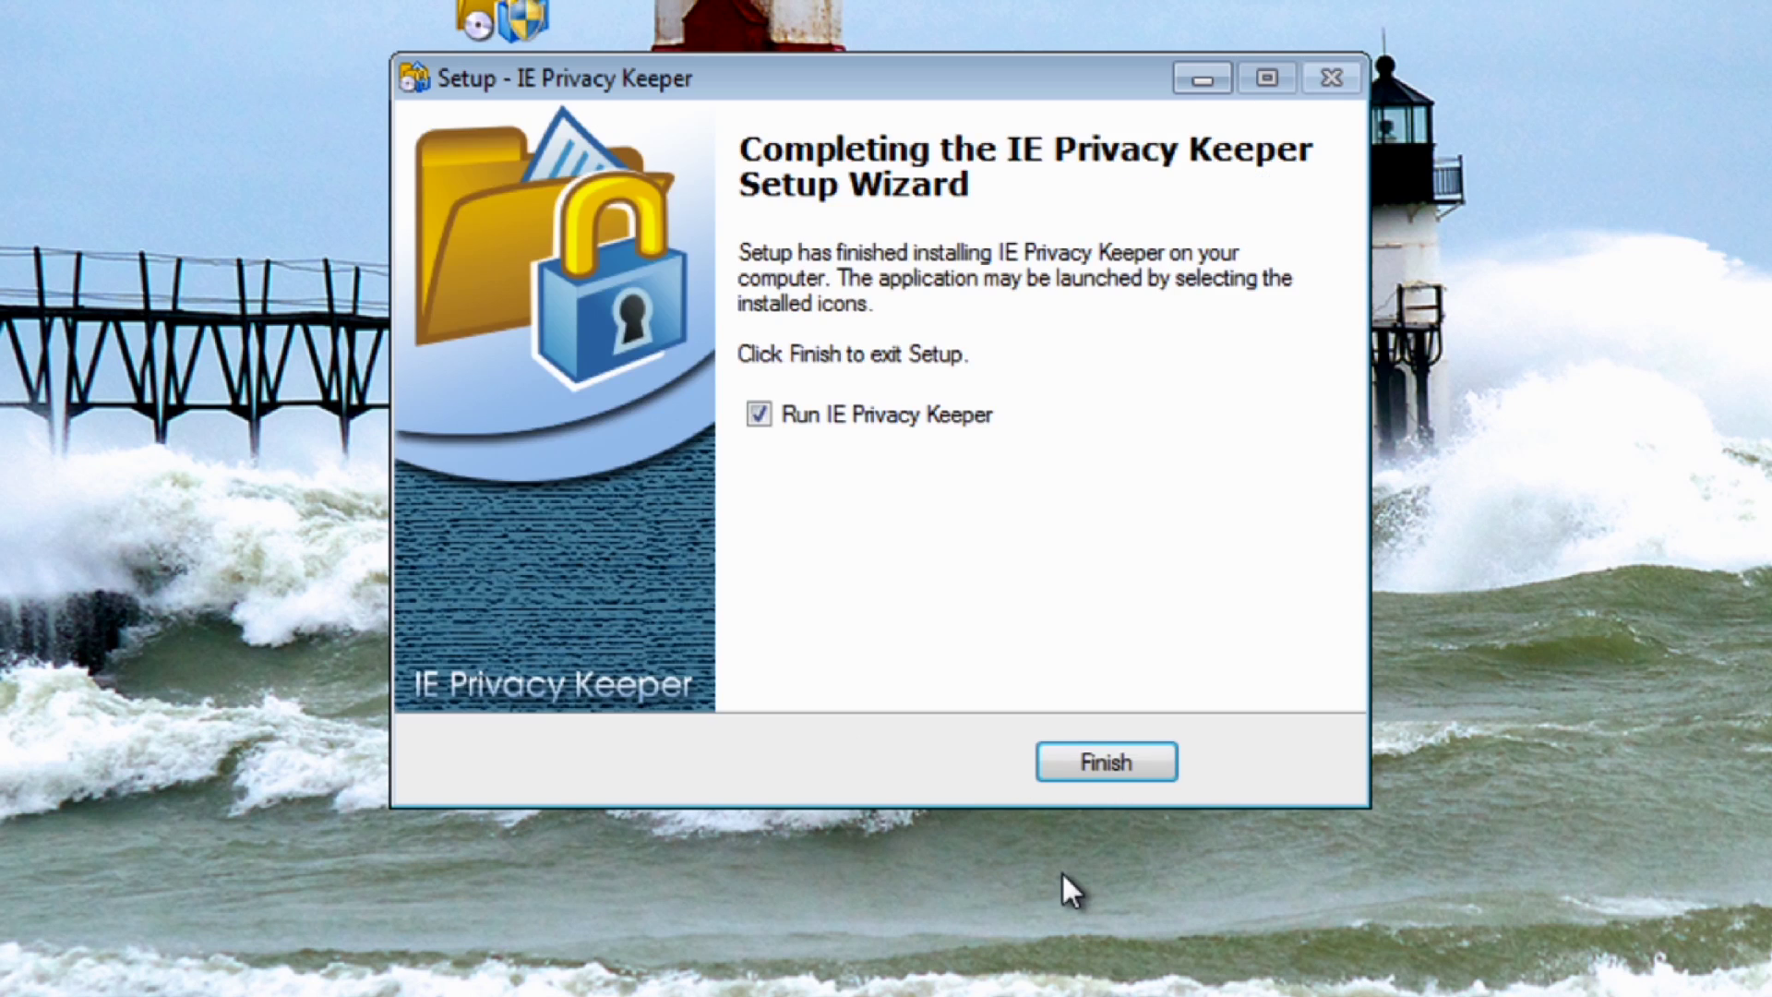
click(1111, 764)
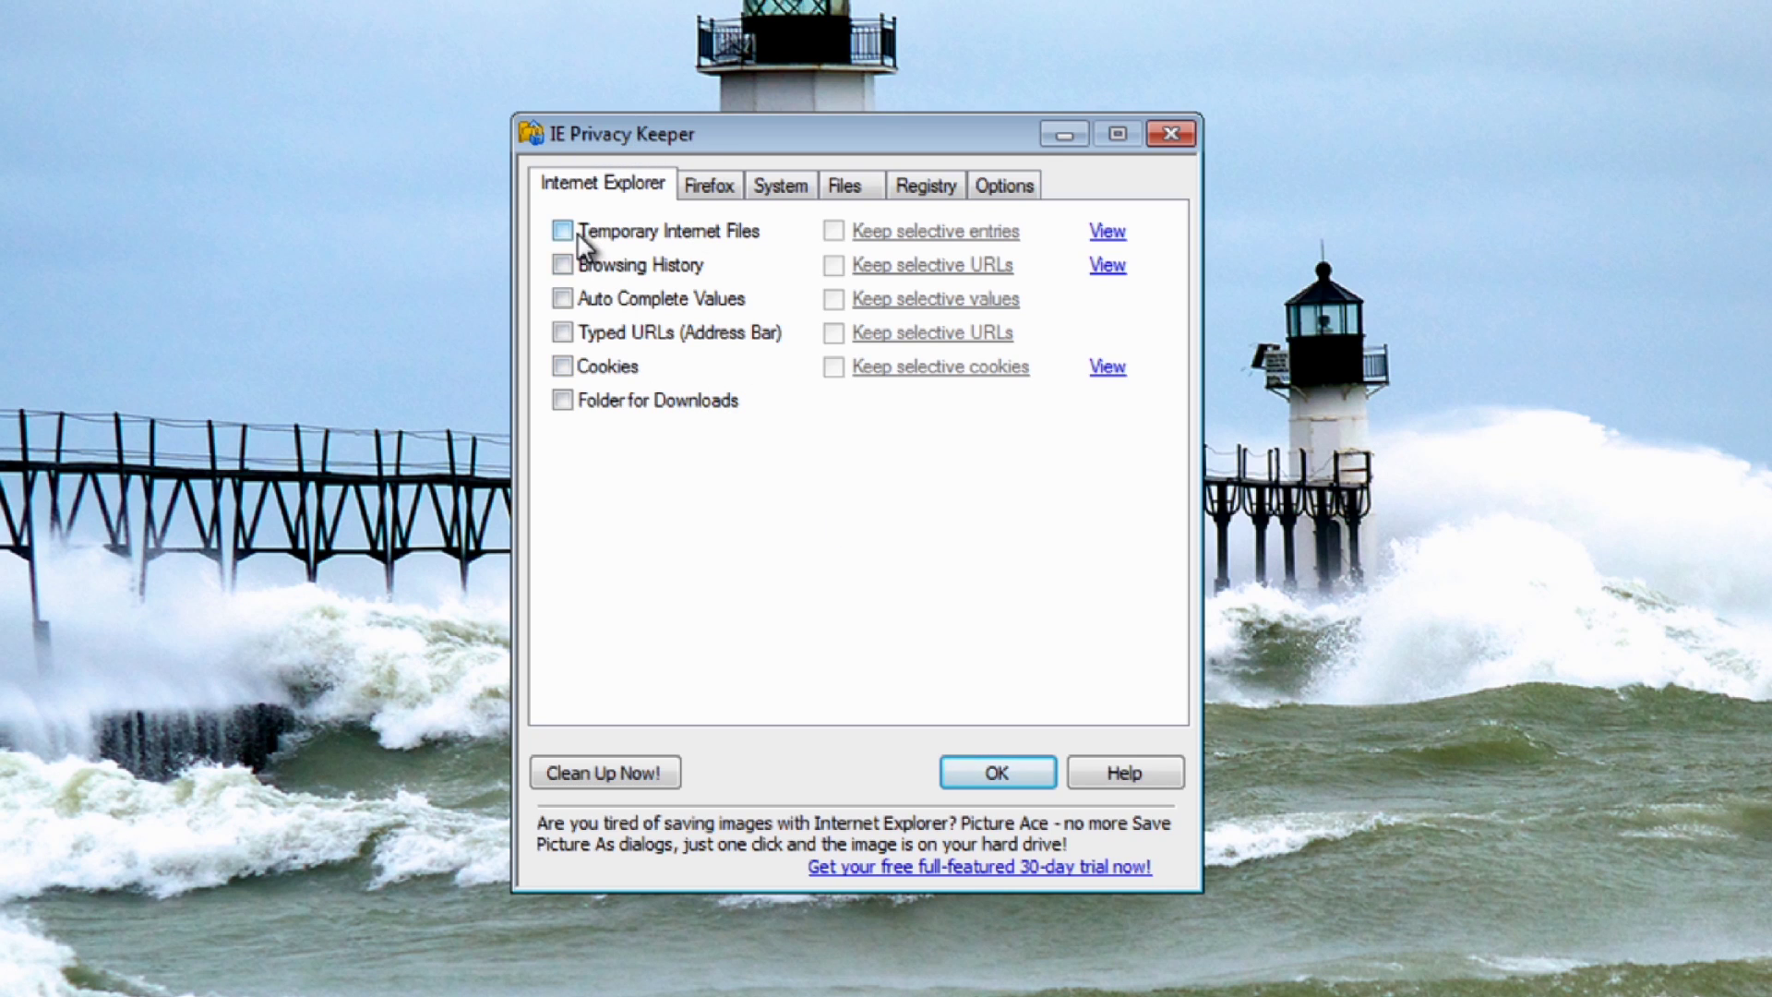
Enable Internet Explorer Temporary Internet Files cleanup with Keep selective entries, reviewing the kept-sites list and cache folder.
mouse_move(567, 227)
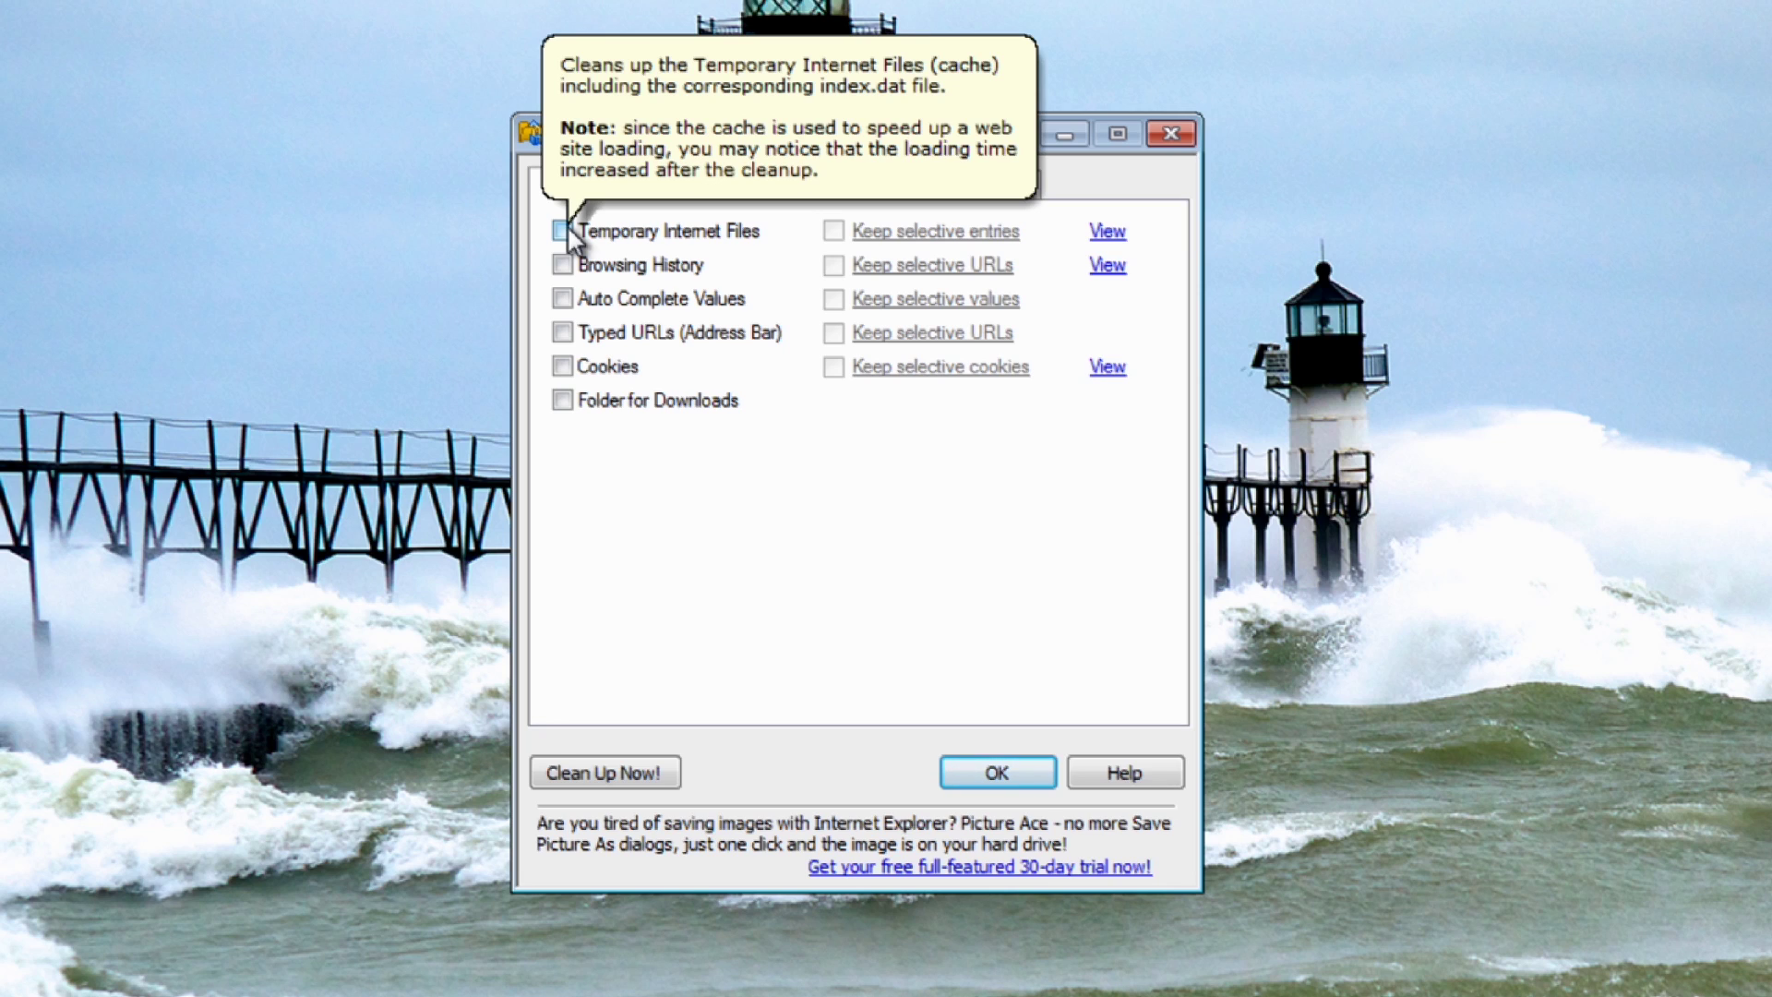
click(565, 229)
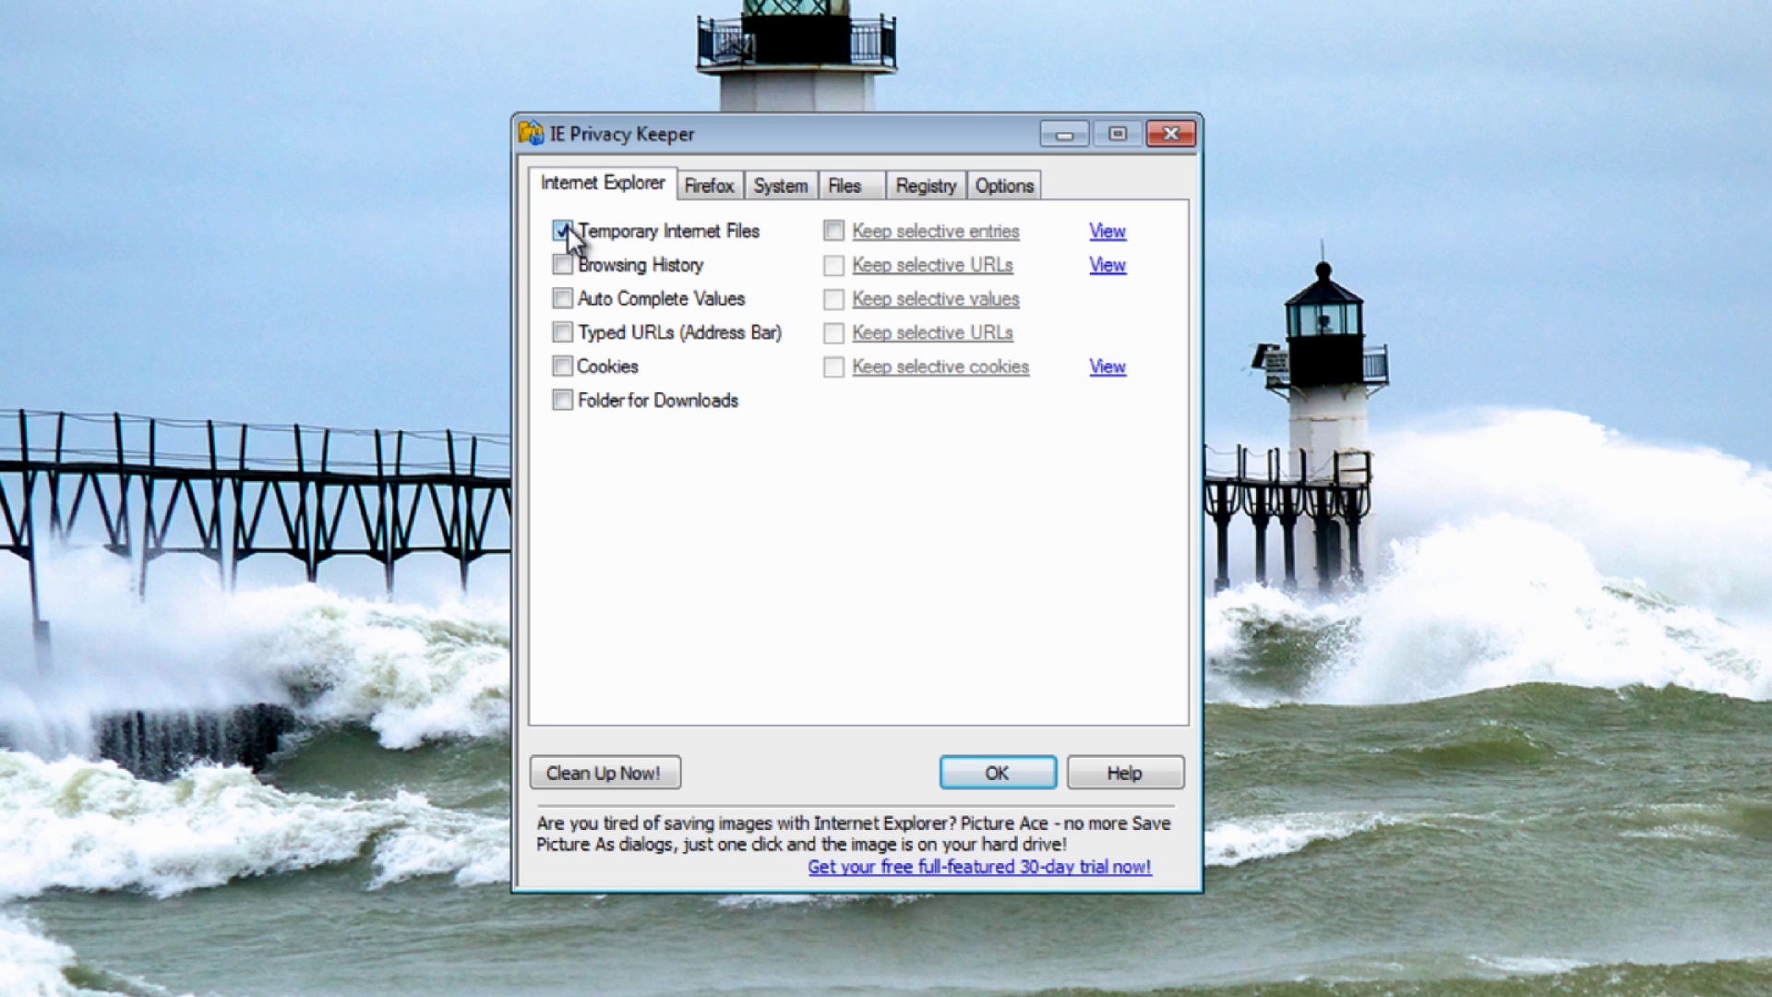
click(836, 229)
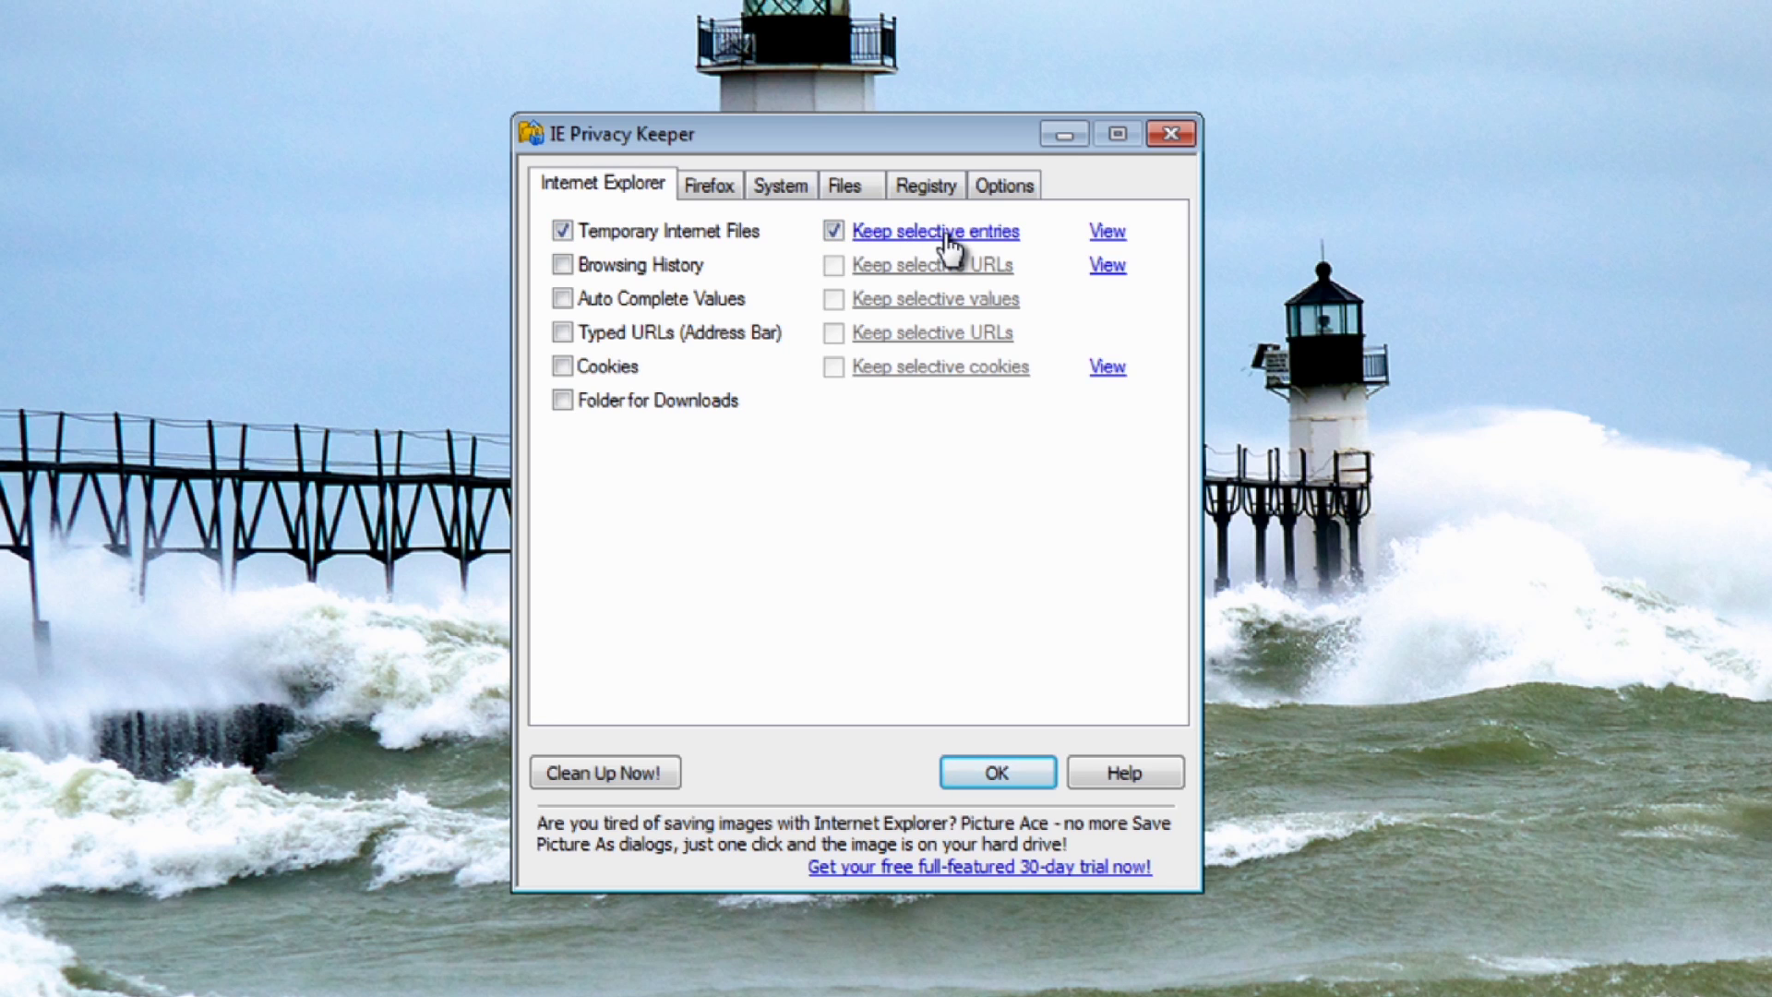
mouse_move(950, 247)
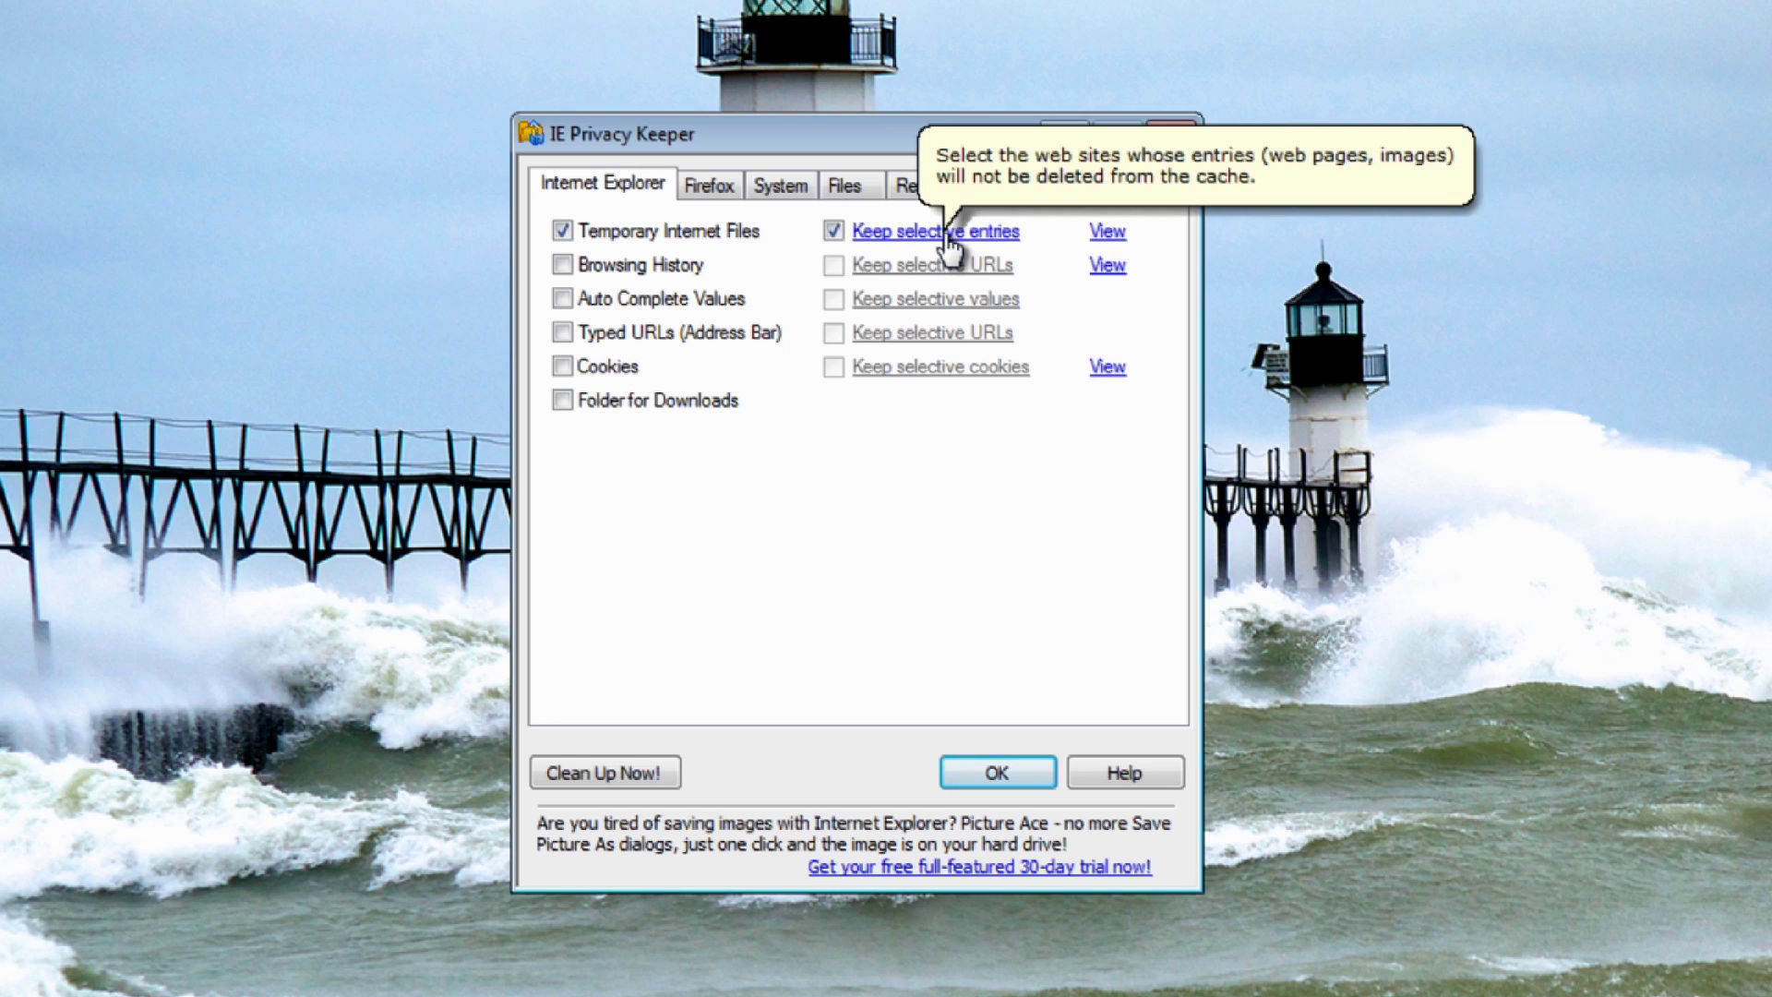
click(951, 233)
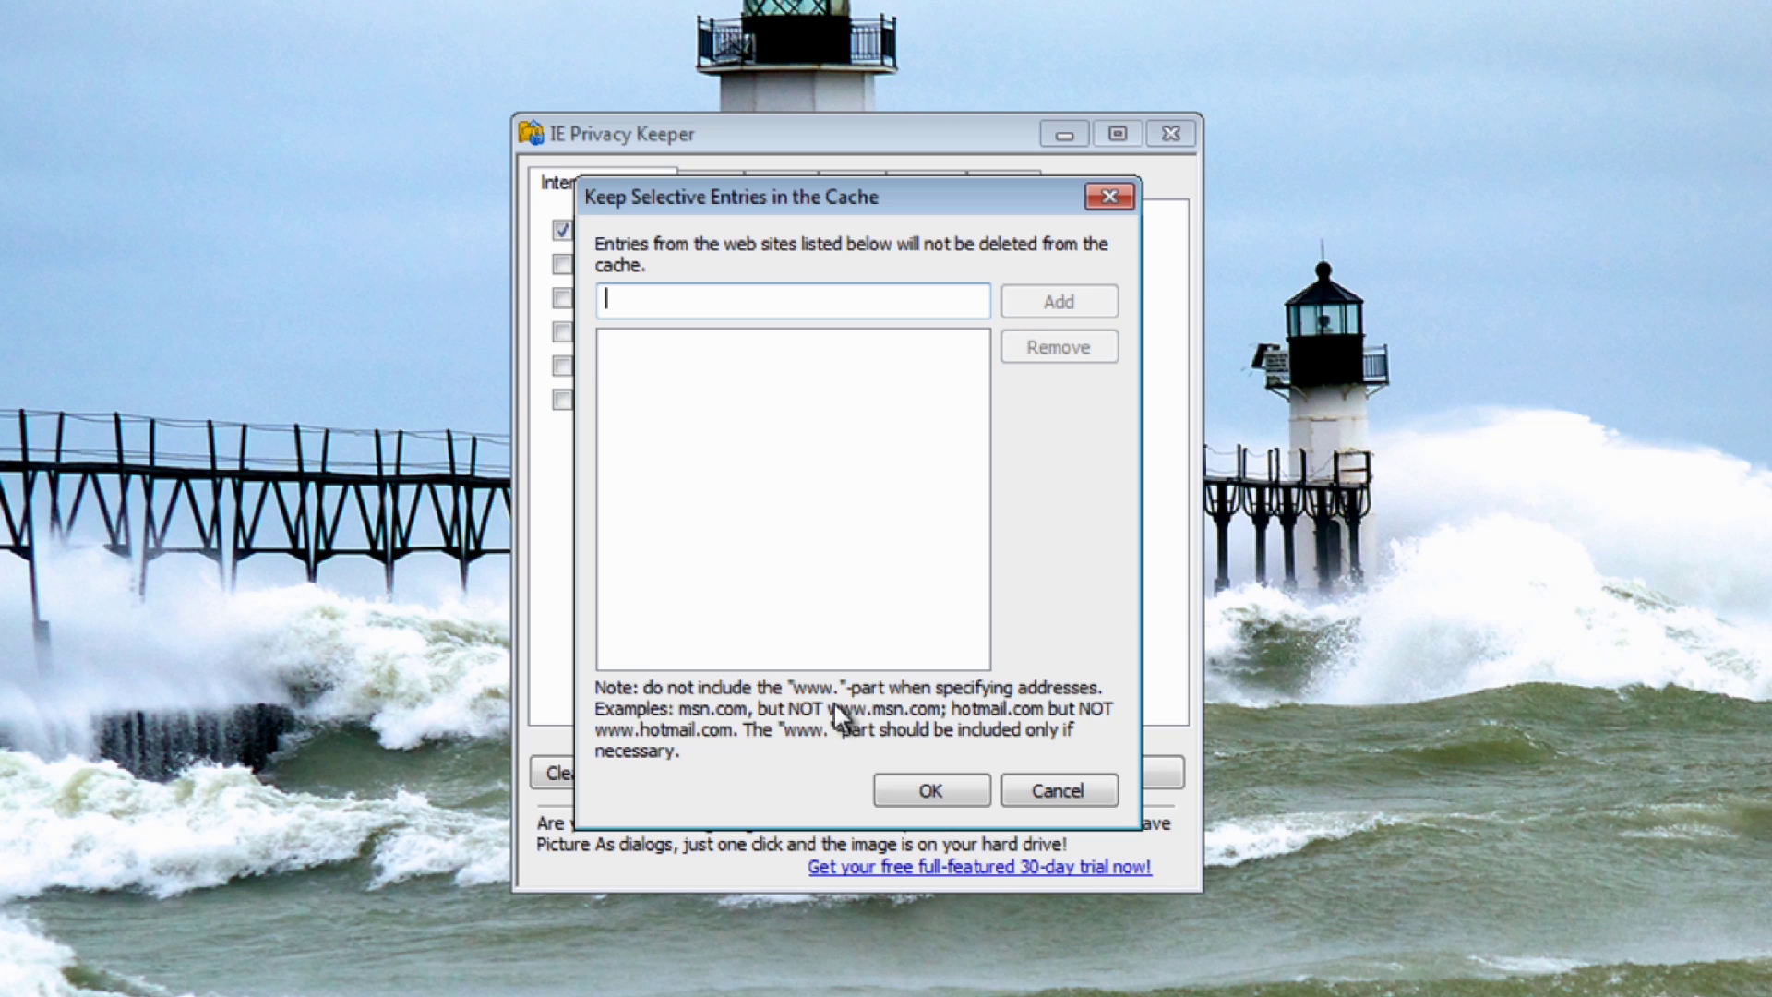
click(1034, 792)
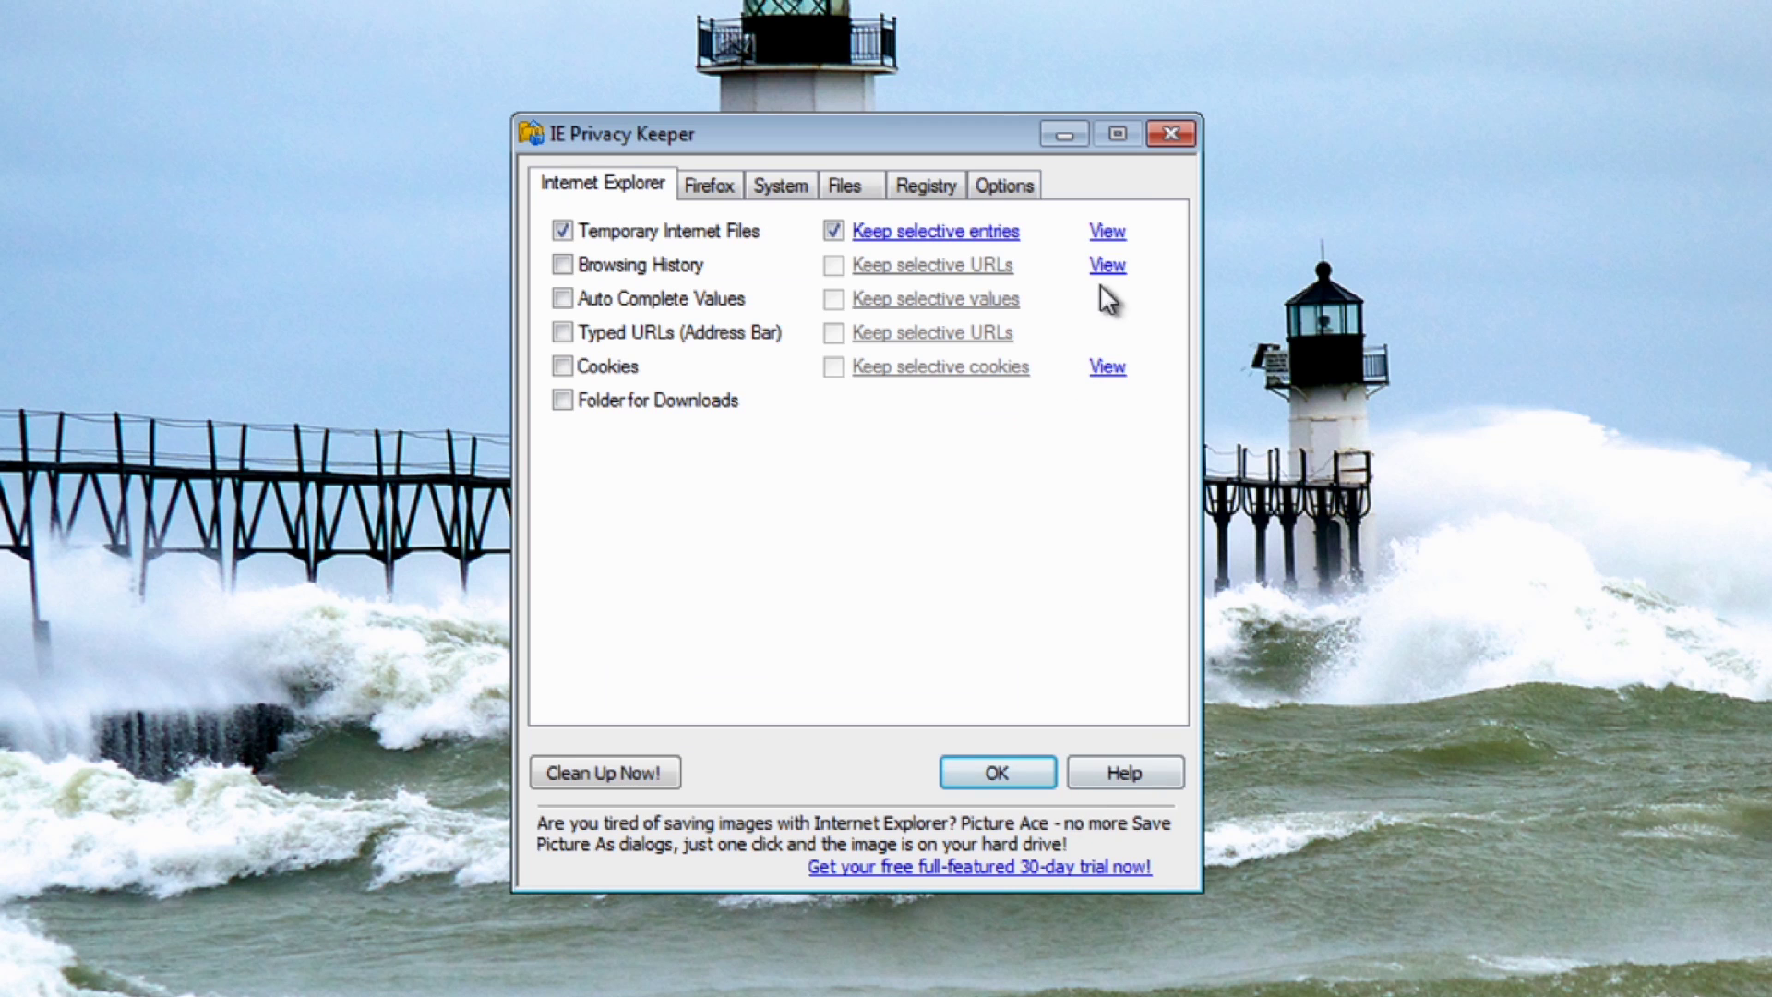
click(1105, 232)
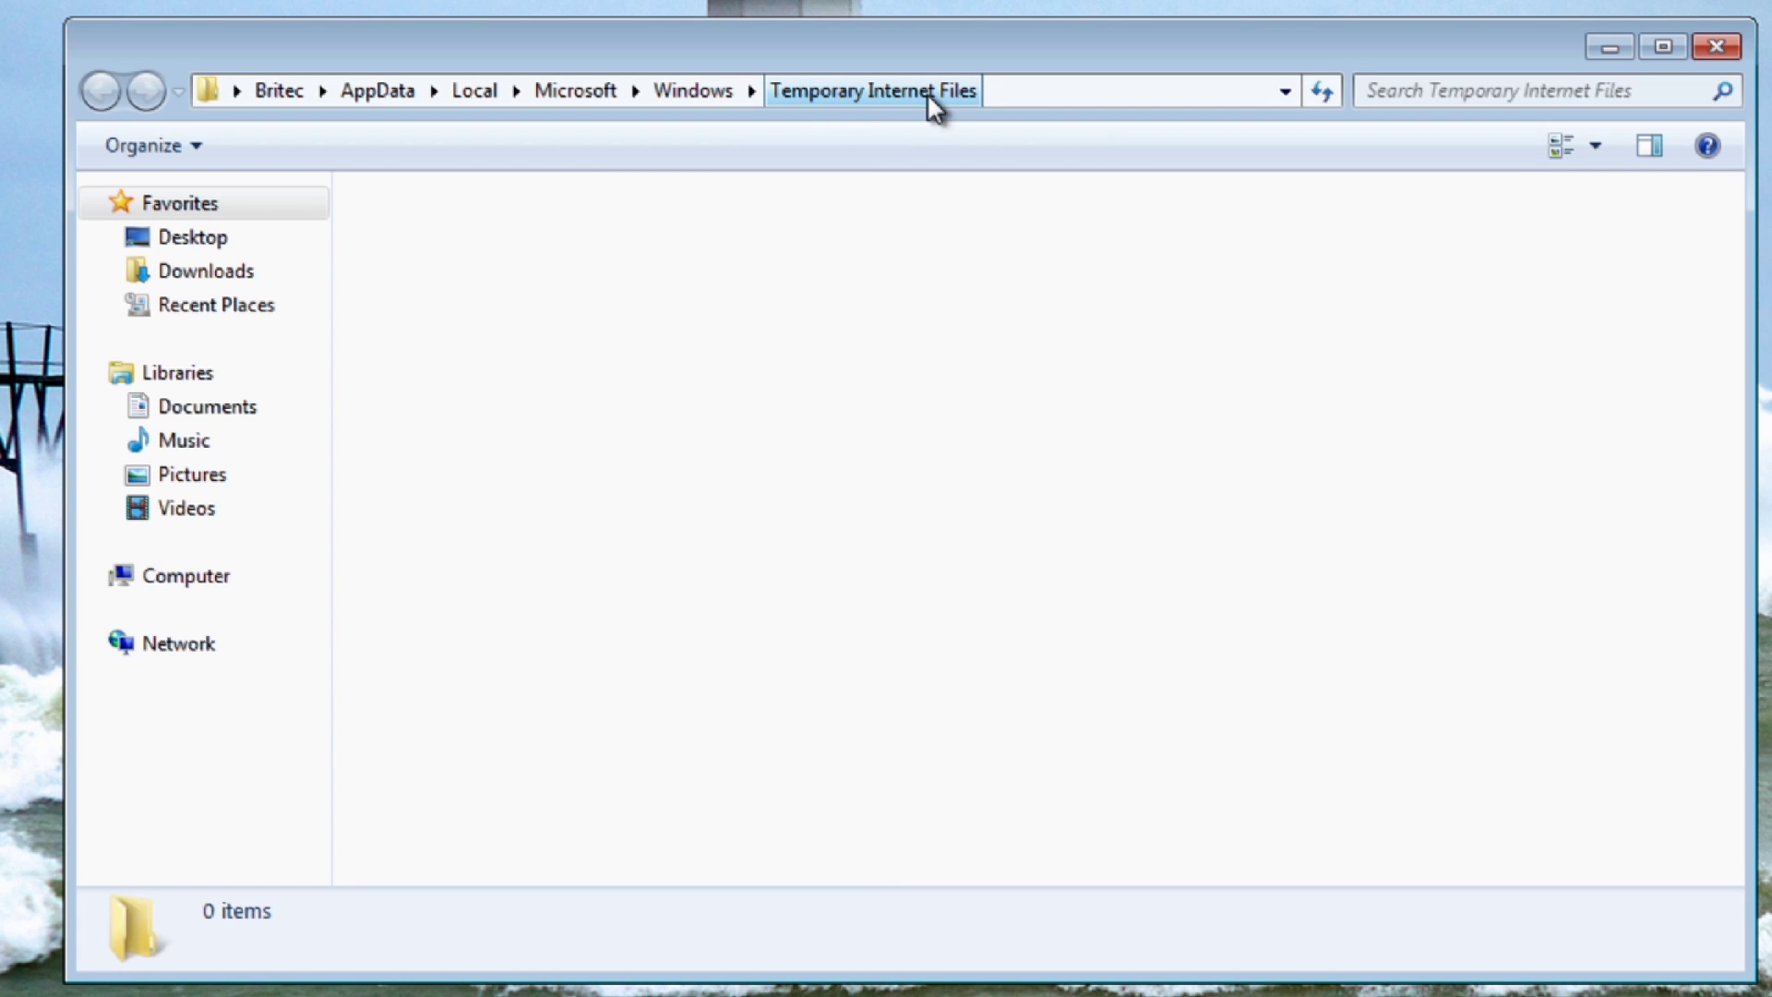
Enable Firefox Temporary Internet Files and Browsing History cleanup, keeping selective URLs.
click(1716, 46)
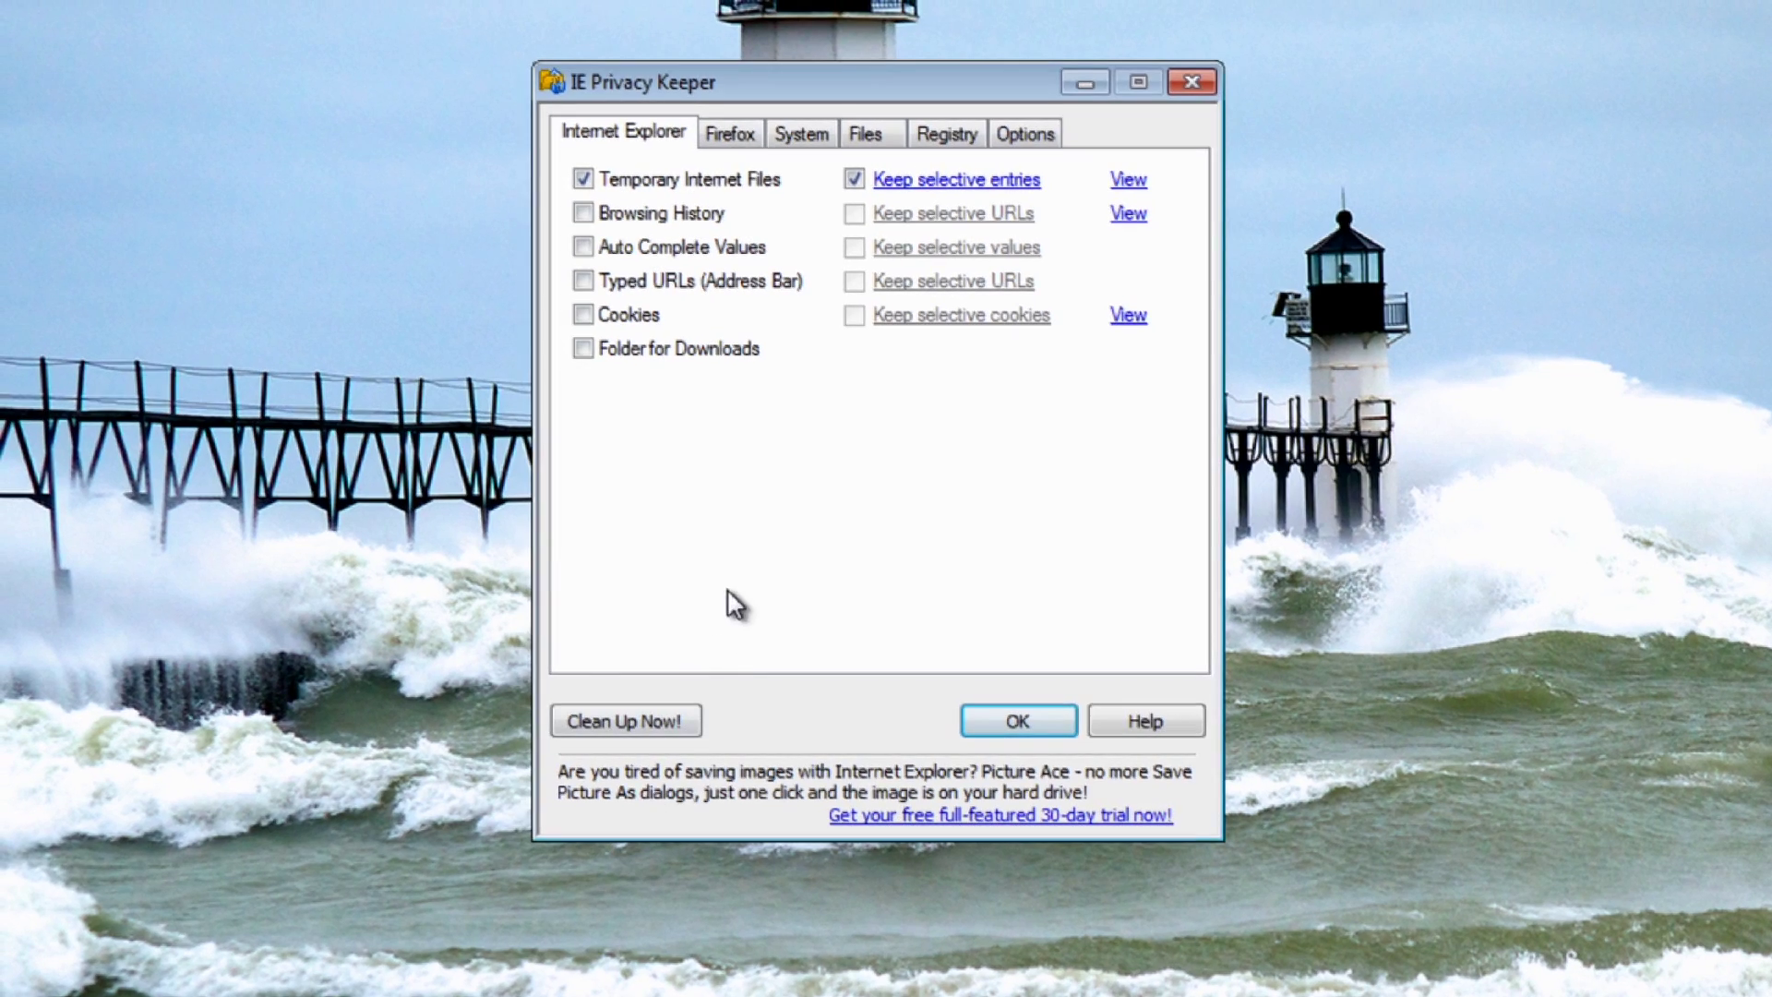
click(751, 134)
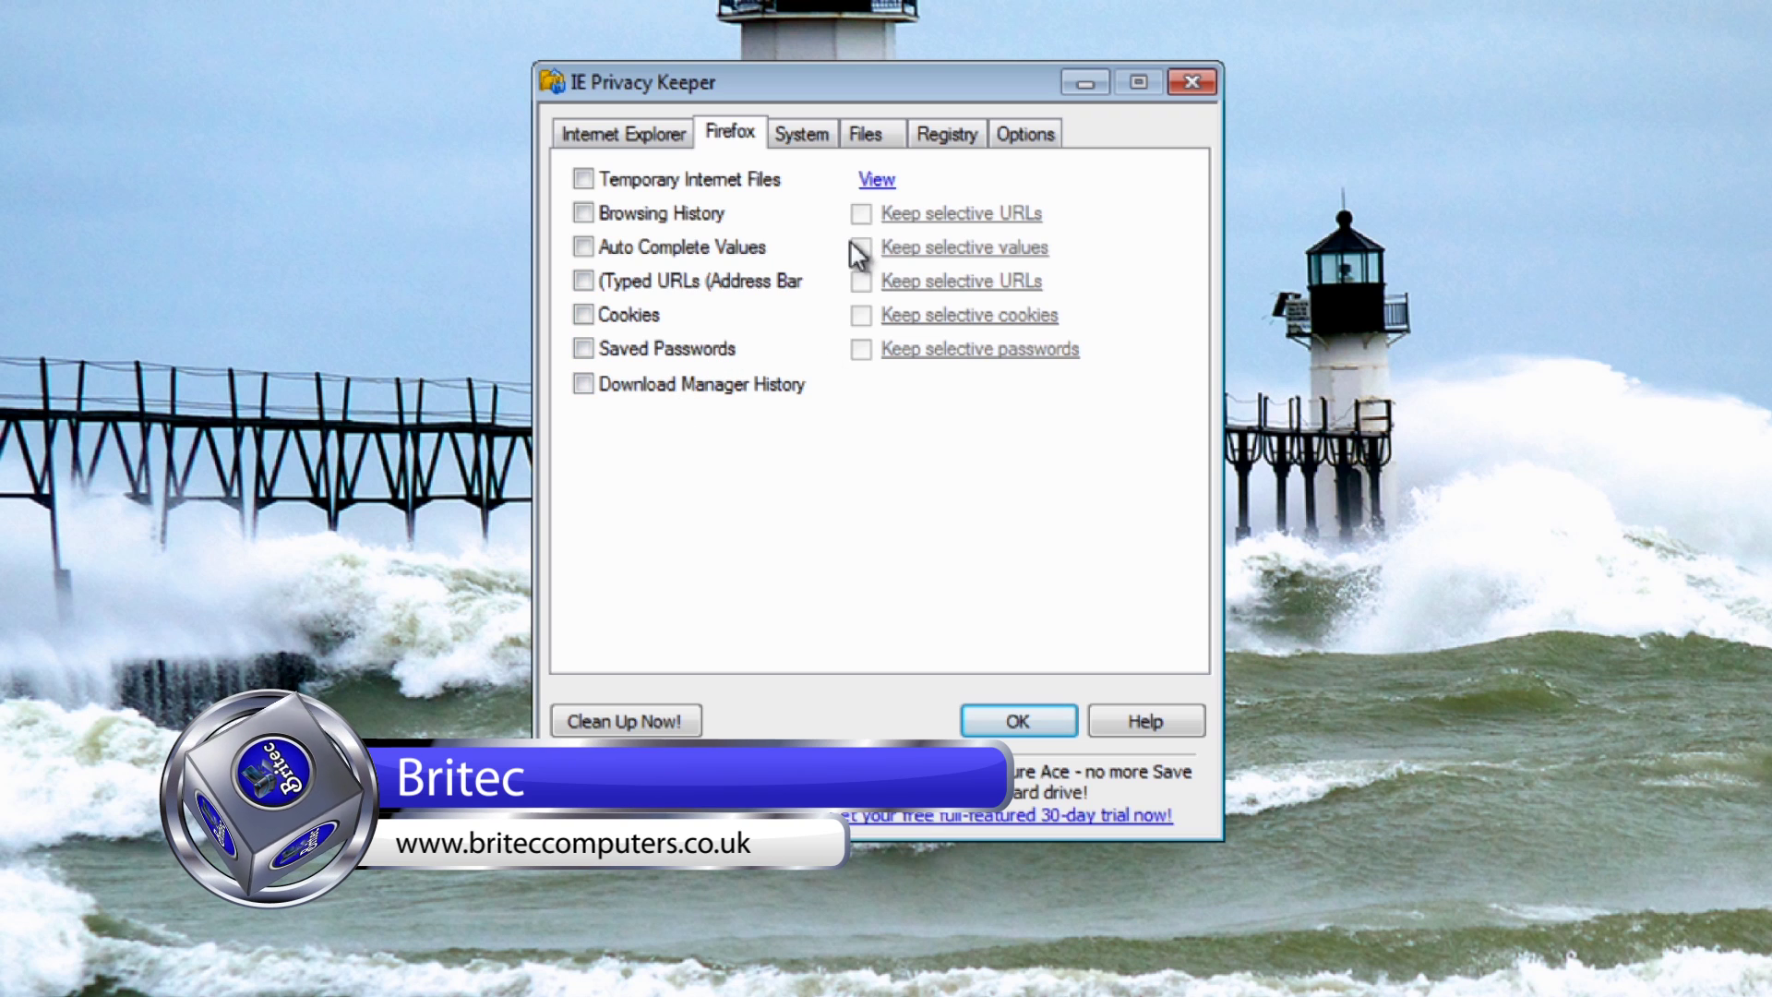
click(583, 179)
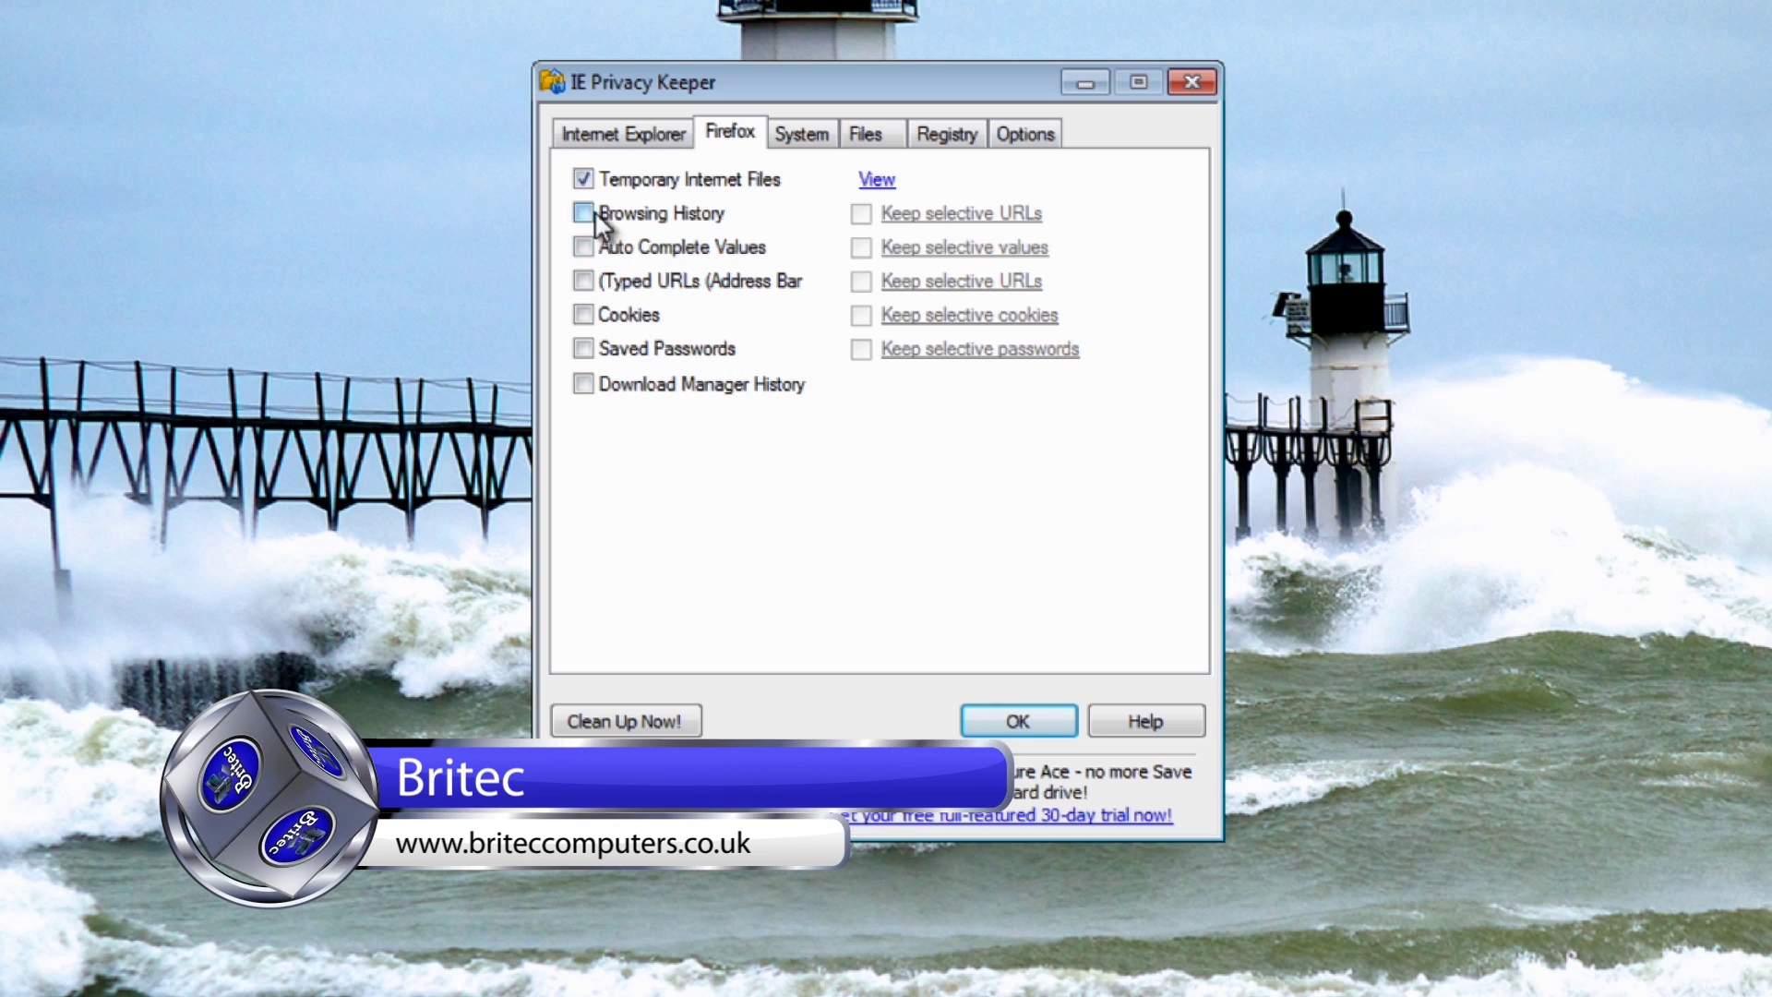
click(584, 213)
click(861, 213)
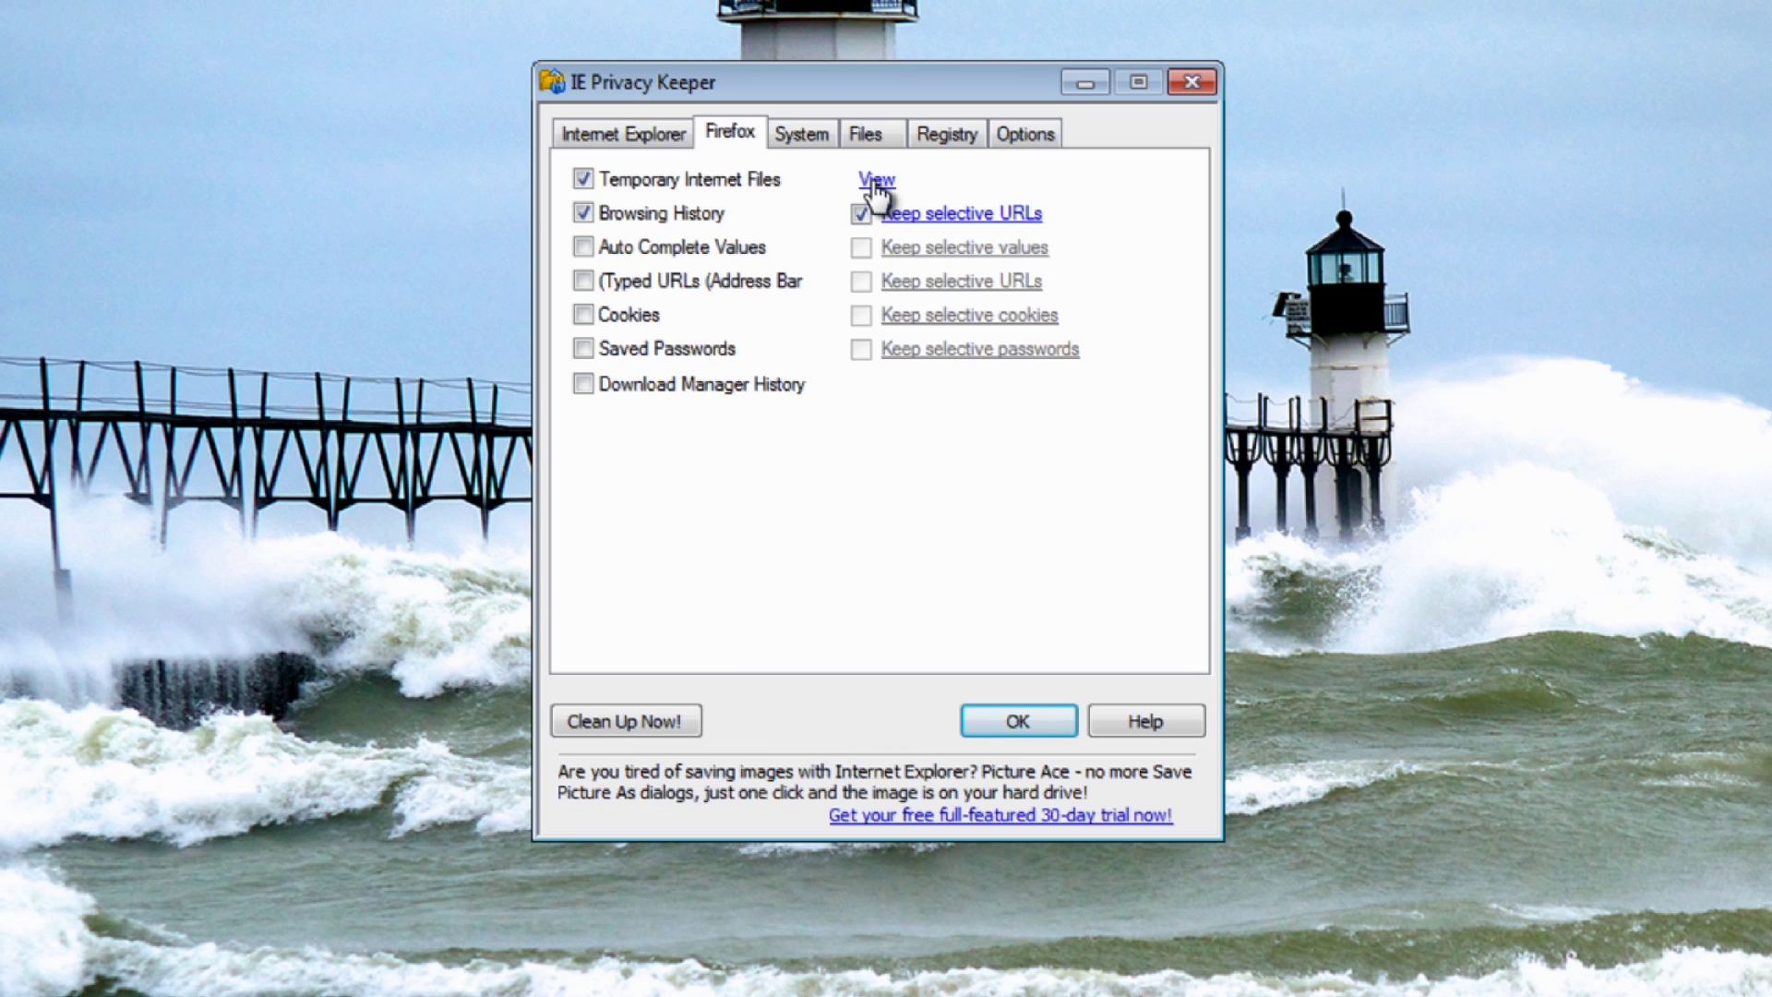
click(800, 136)
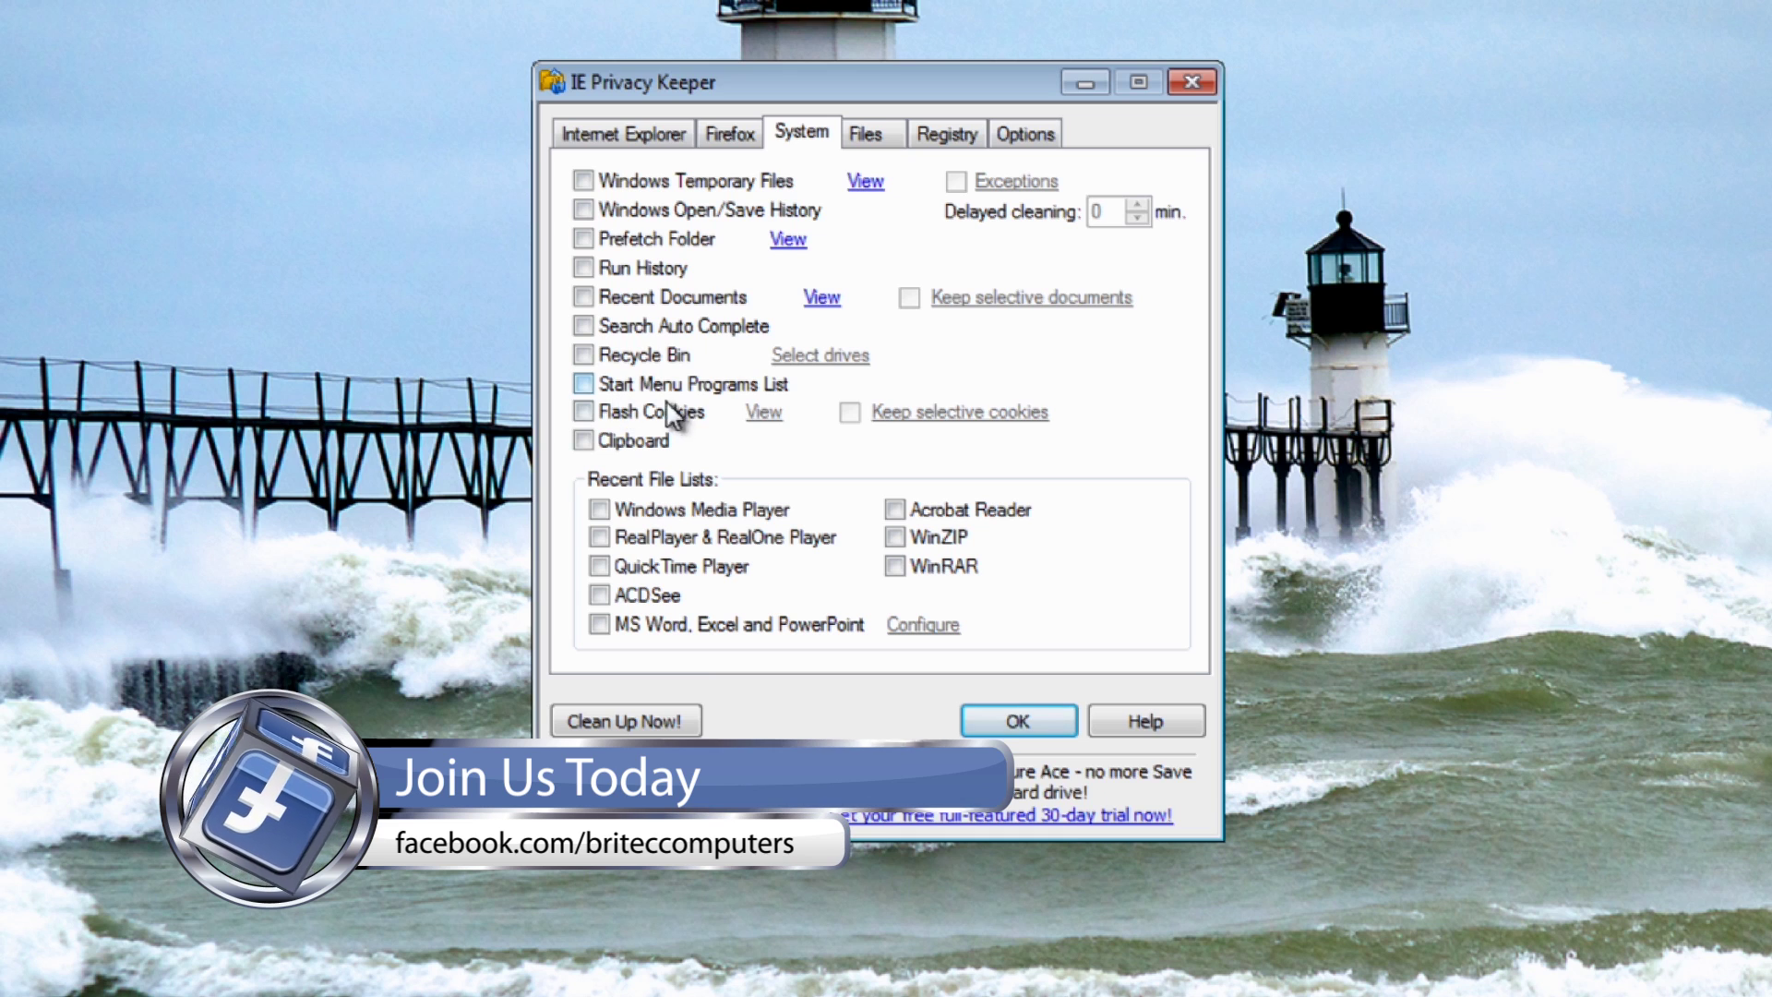
Enable Start Menu Programs List, Run History and Recycle Bin cleanup, keeping drive C: selected.
click(595, 384)
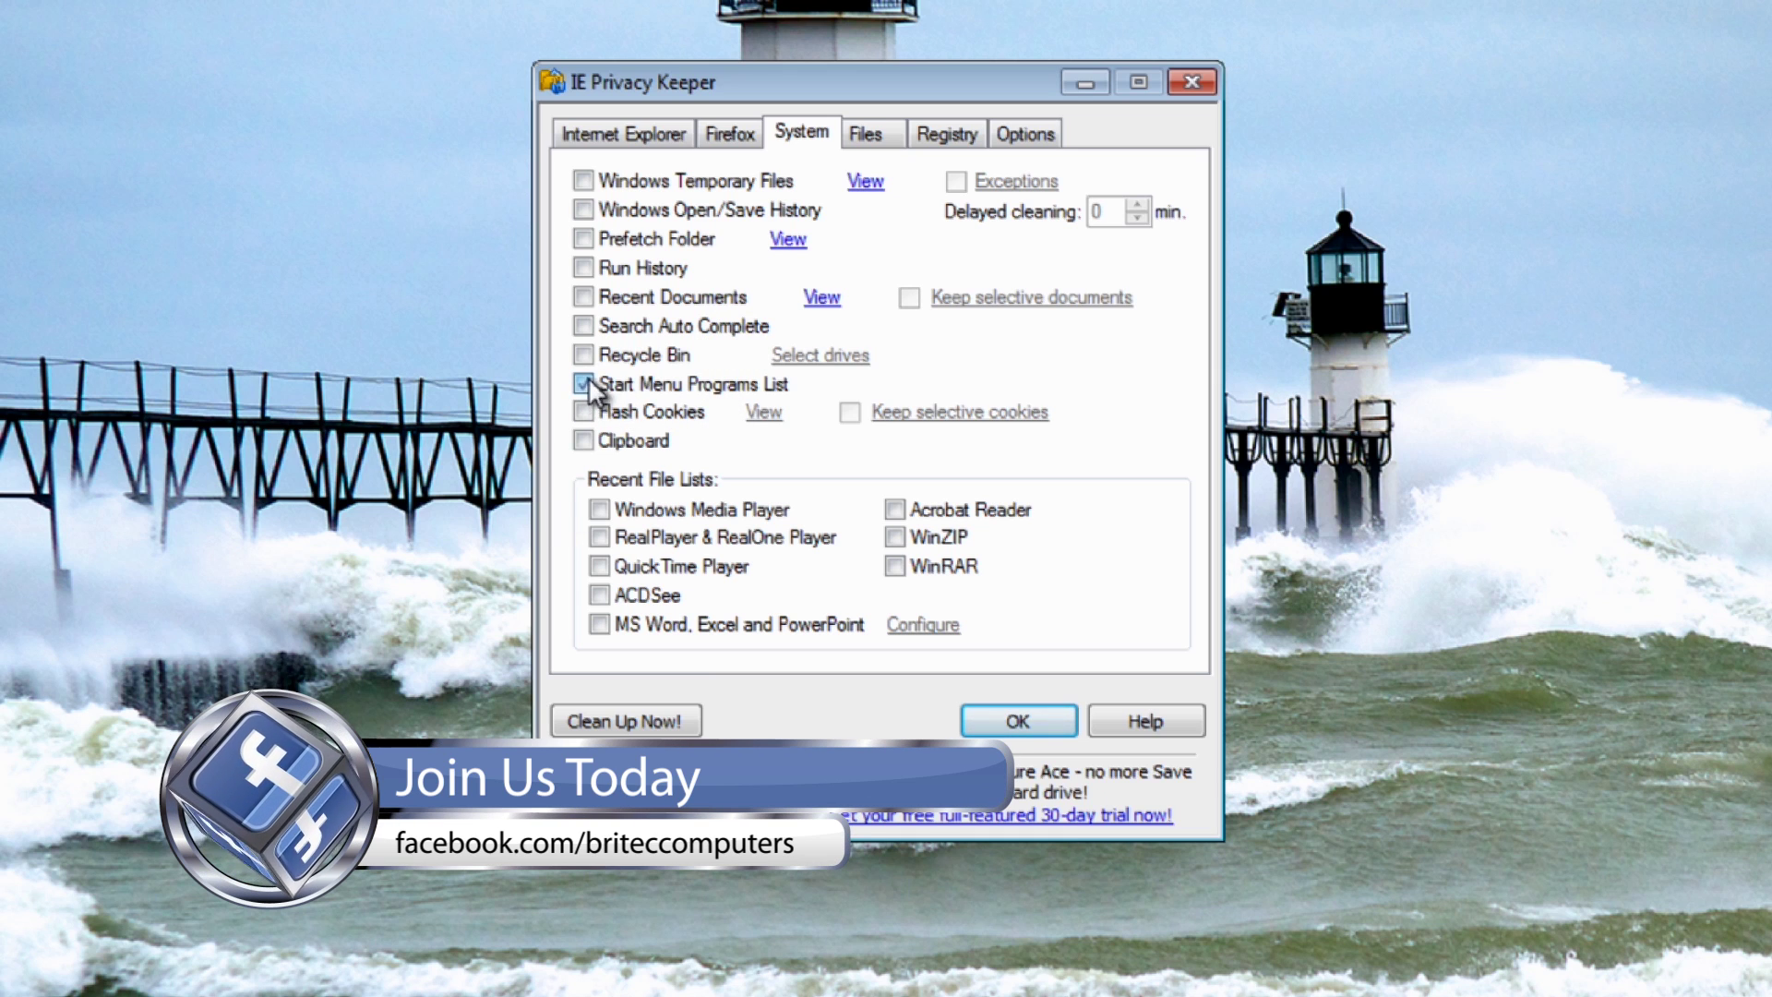
click(591, 354)
click(583, 268)
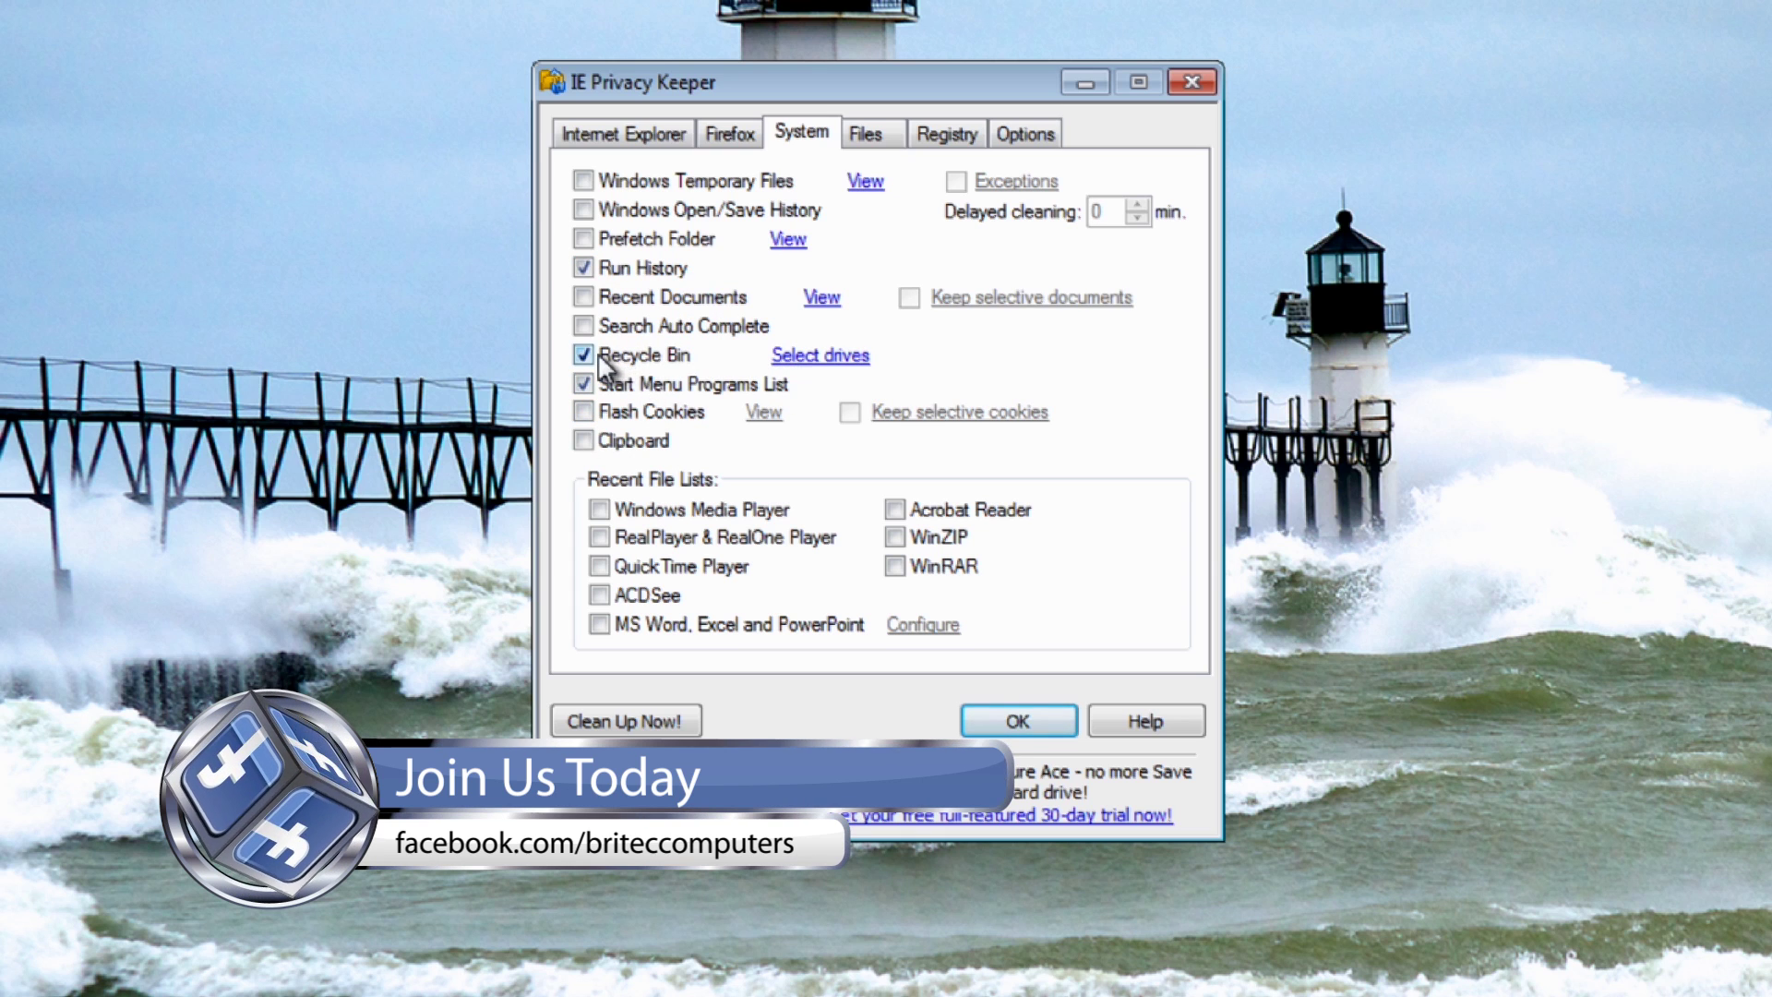
click(817, 362)
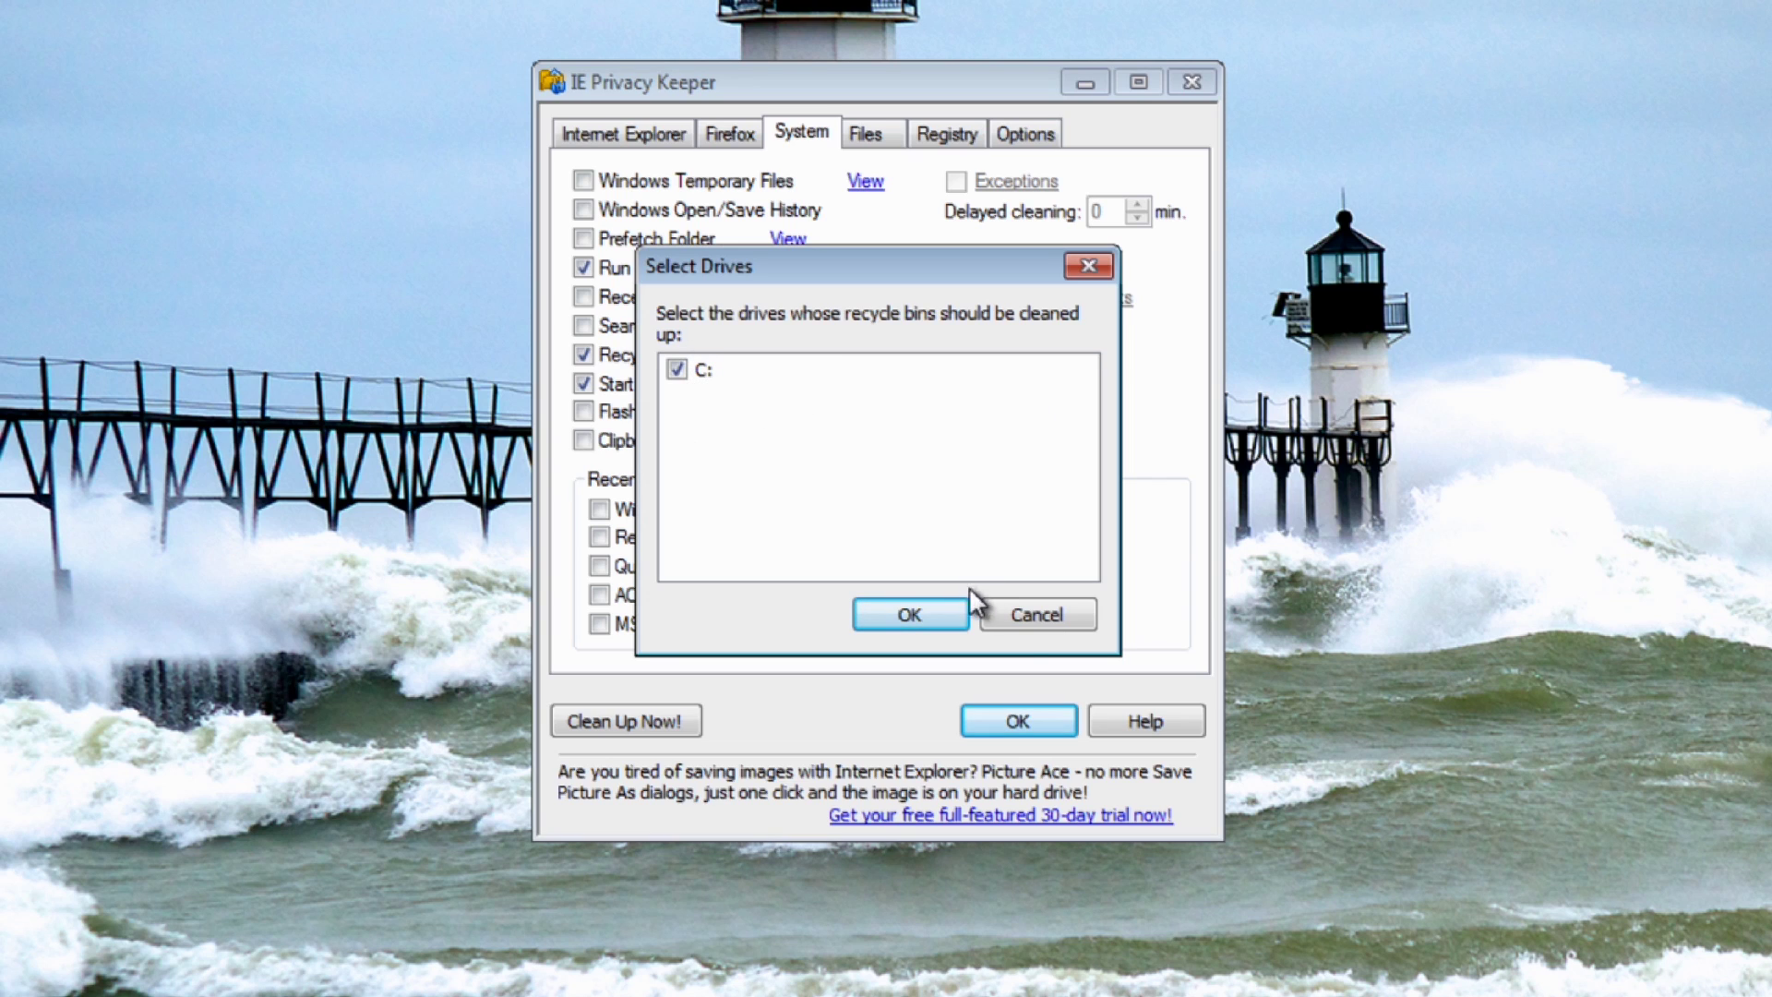
click(1015, 621)
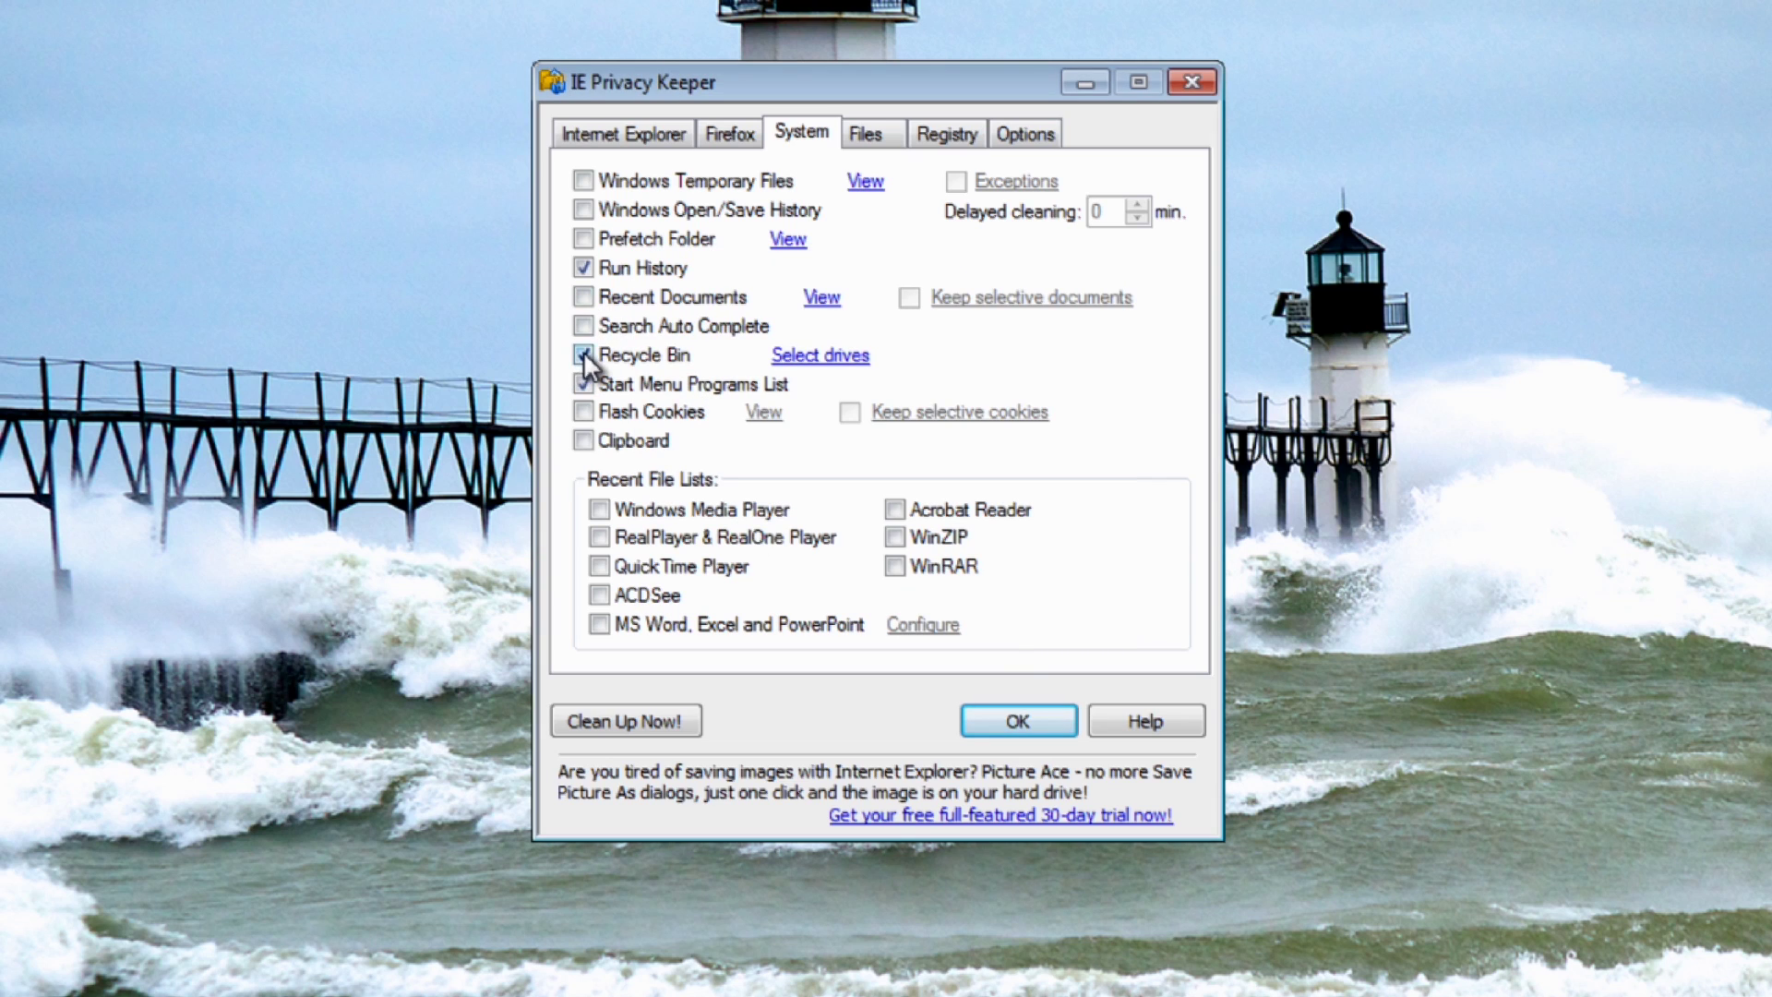
Enable Recent Documents cleanup with Keep selective documents after inspecting the Recent folder.
click(583, 300)
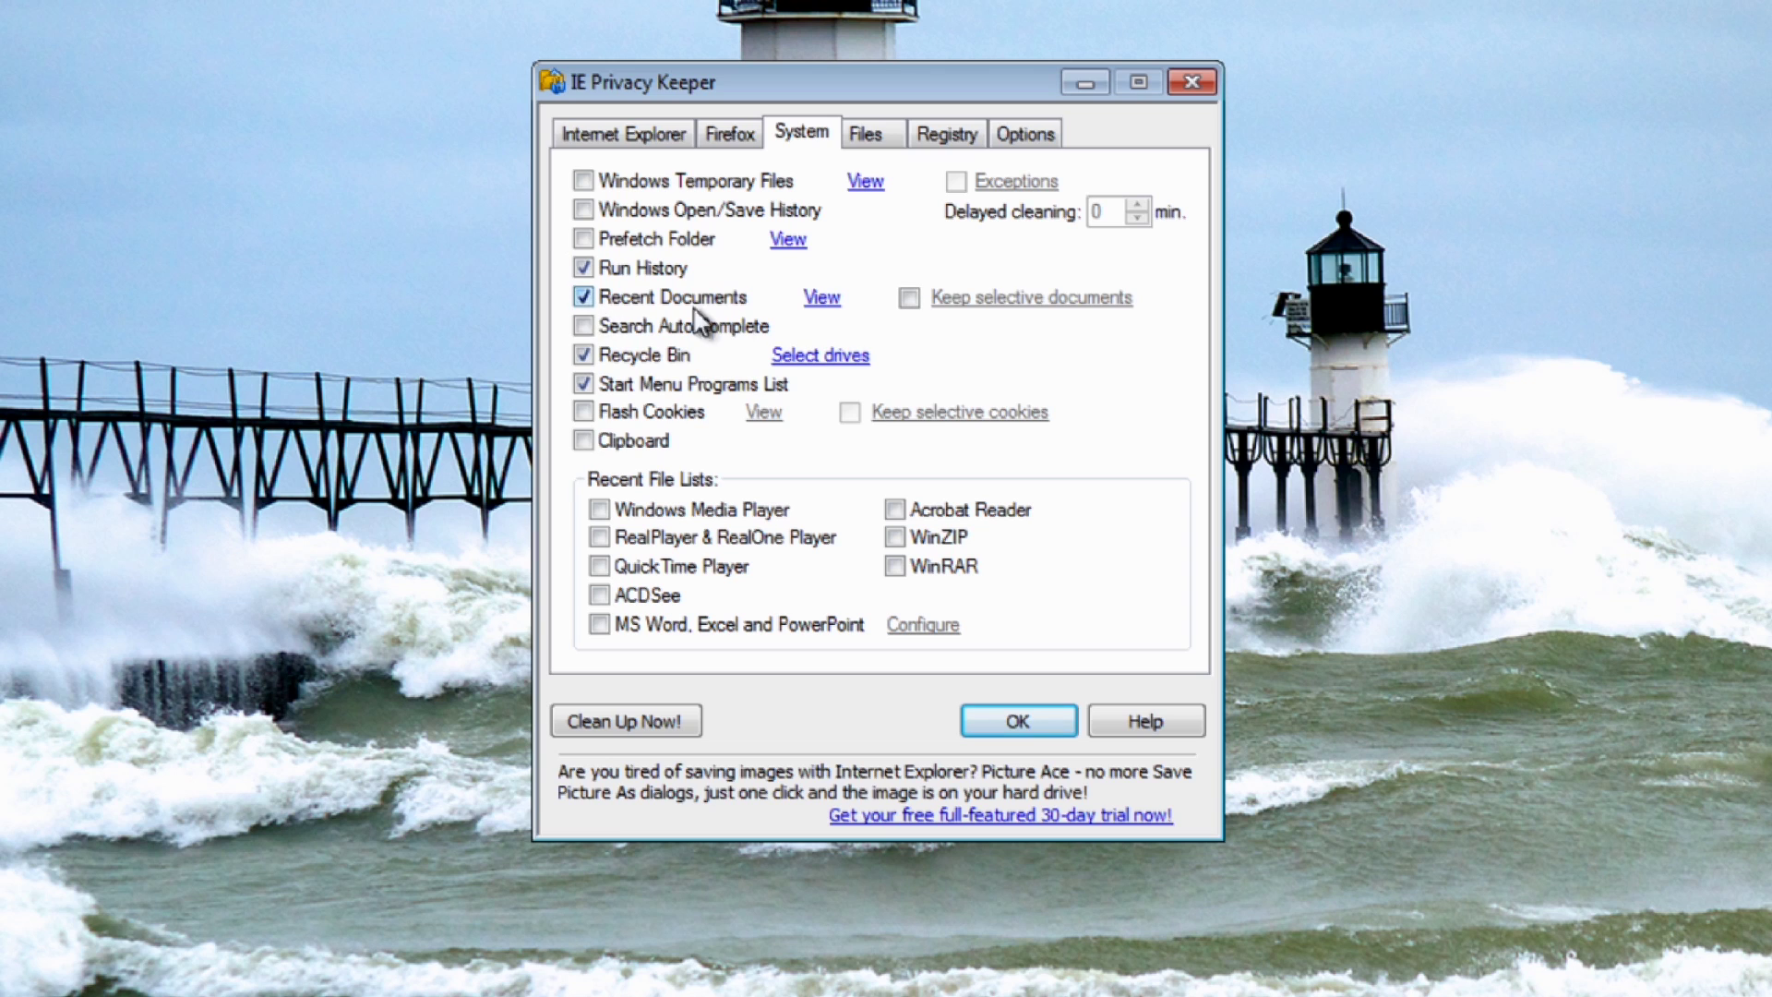
click(829, 299)
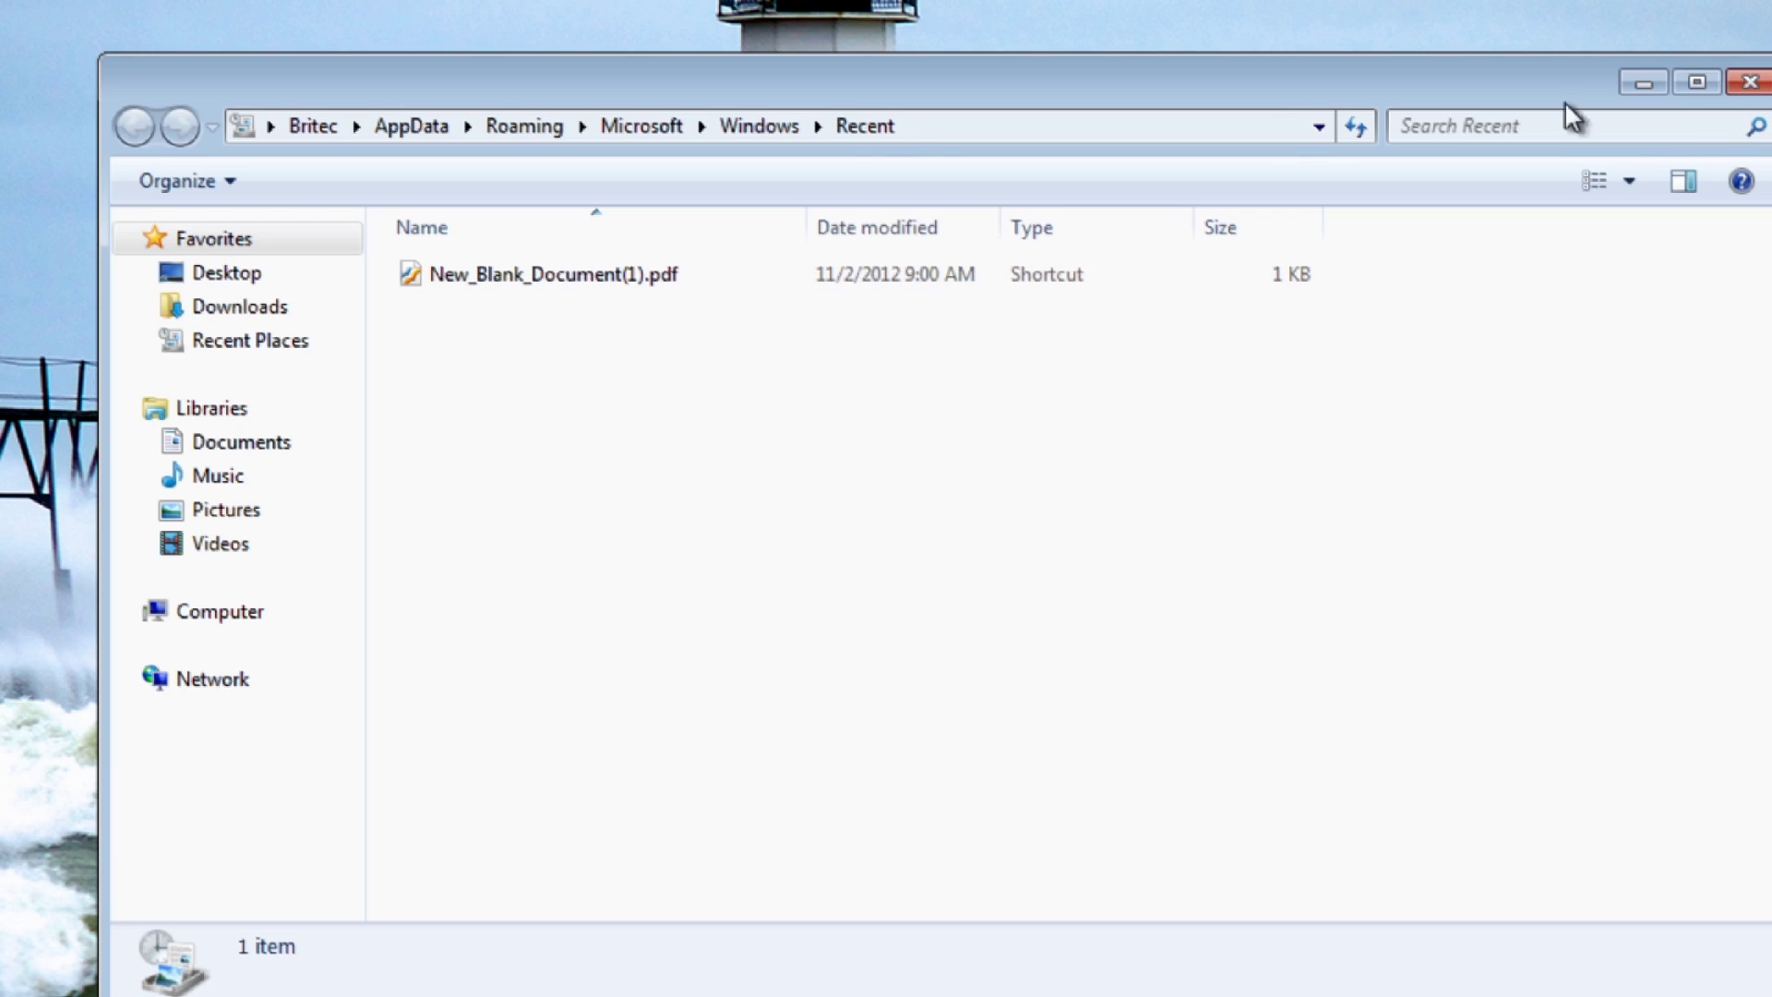
click(1750, 83)
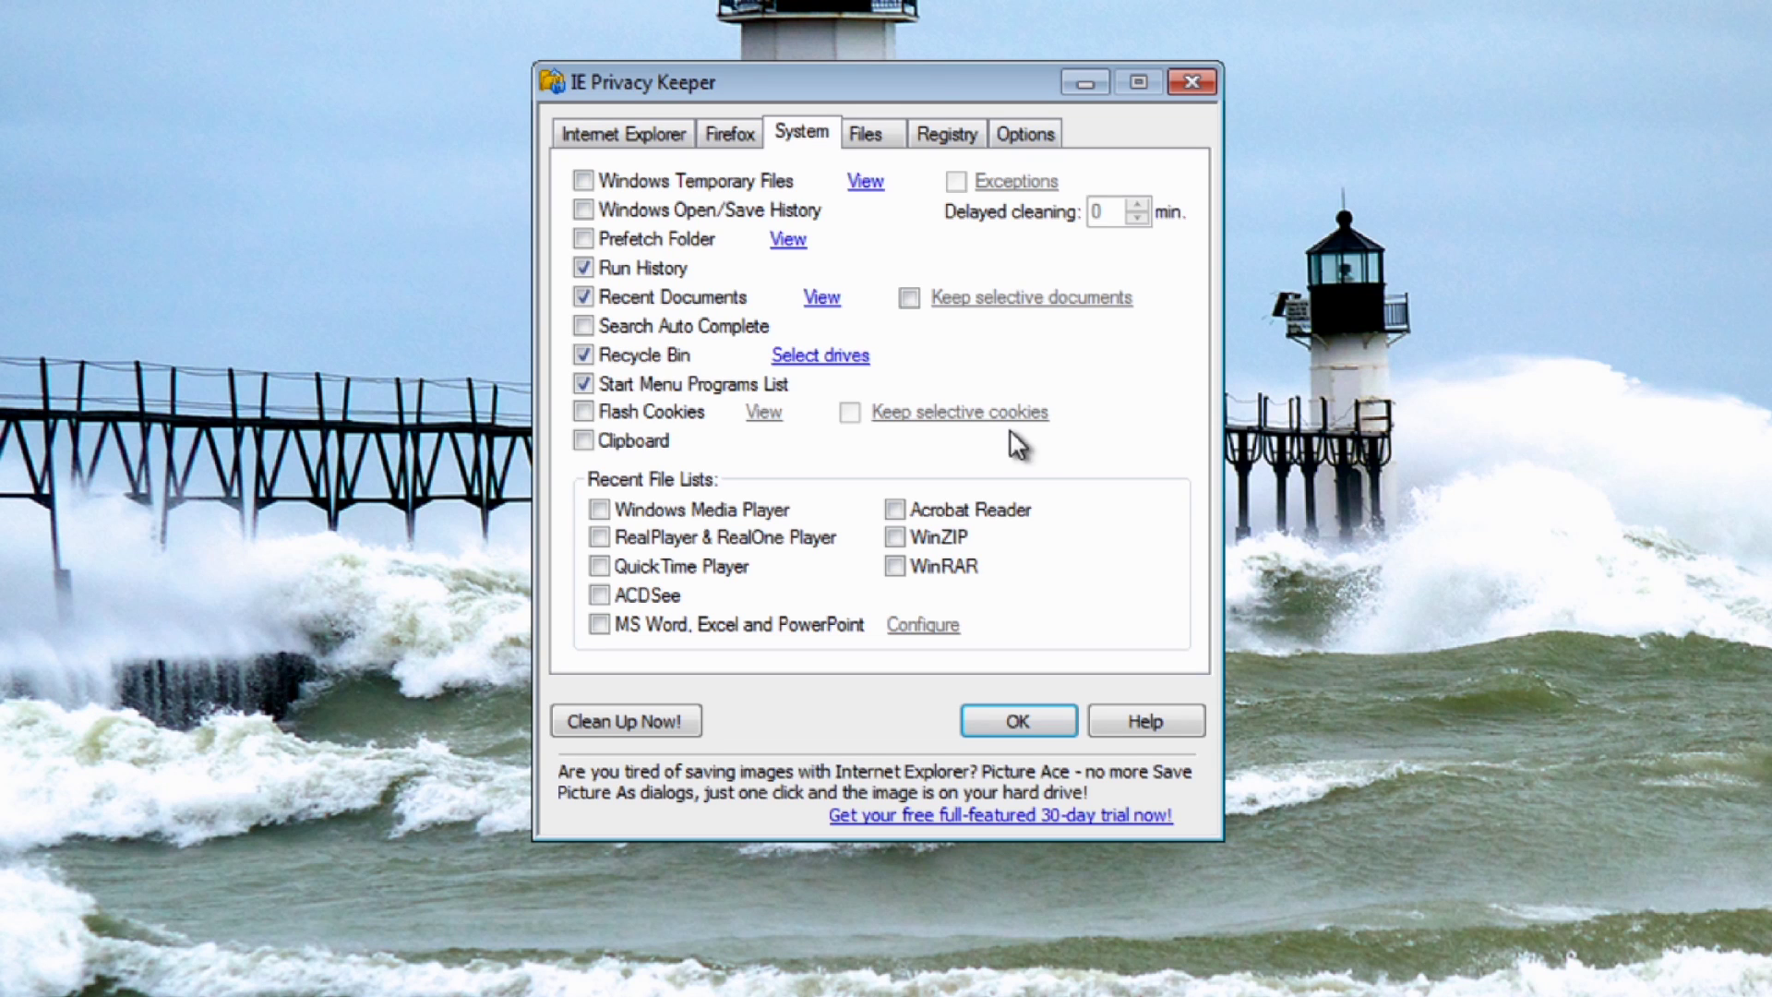
click(909, 298)
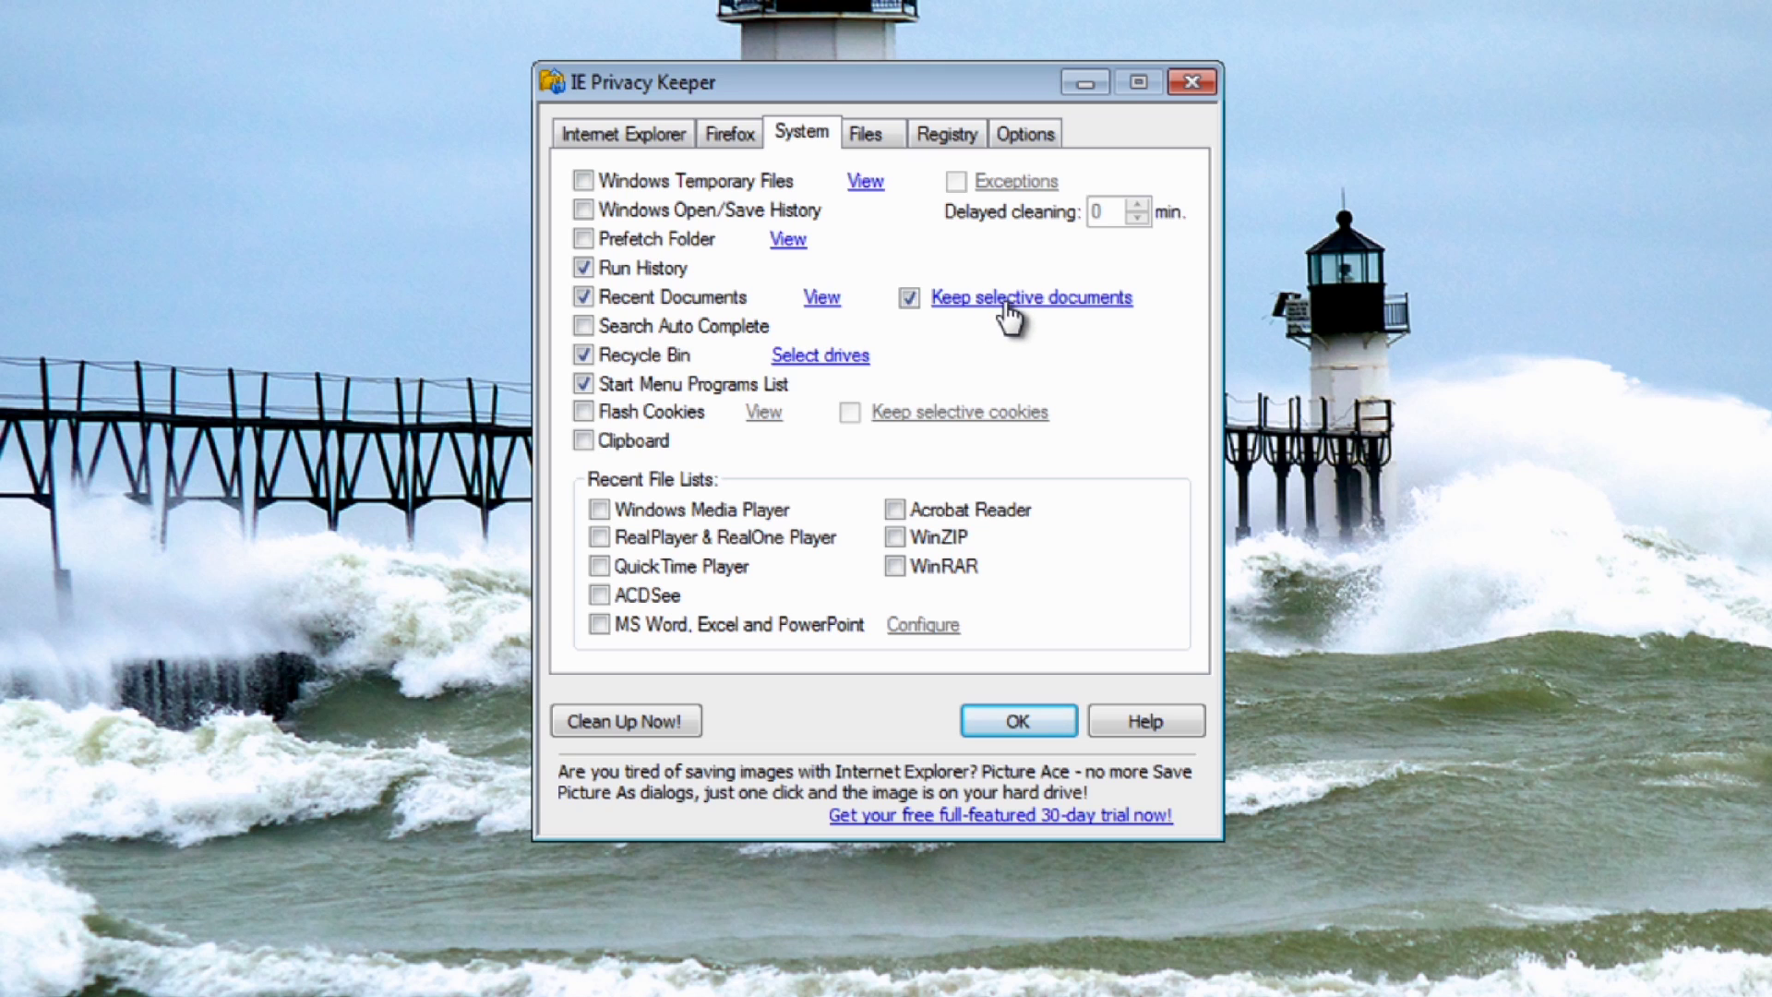
mouse_move(1009, 316)
Include Windows Temporary Files with exceptions enabled, Open/Save History and Flash cookies in the cleanup.
click(582, 209)
click(584, 181)
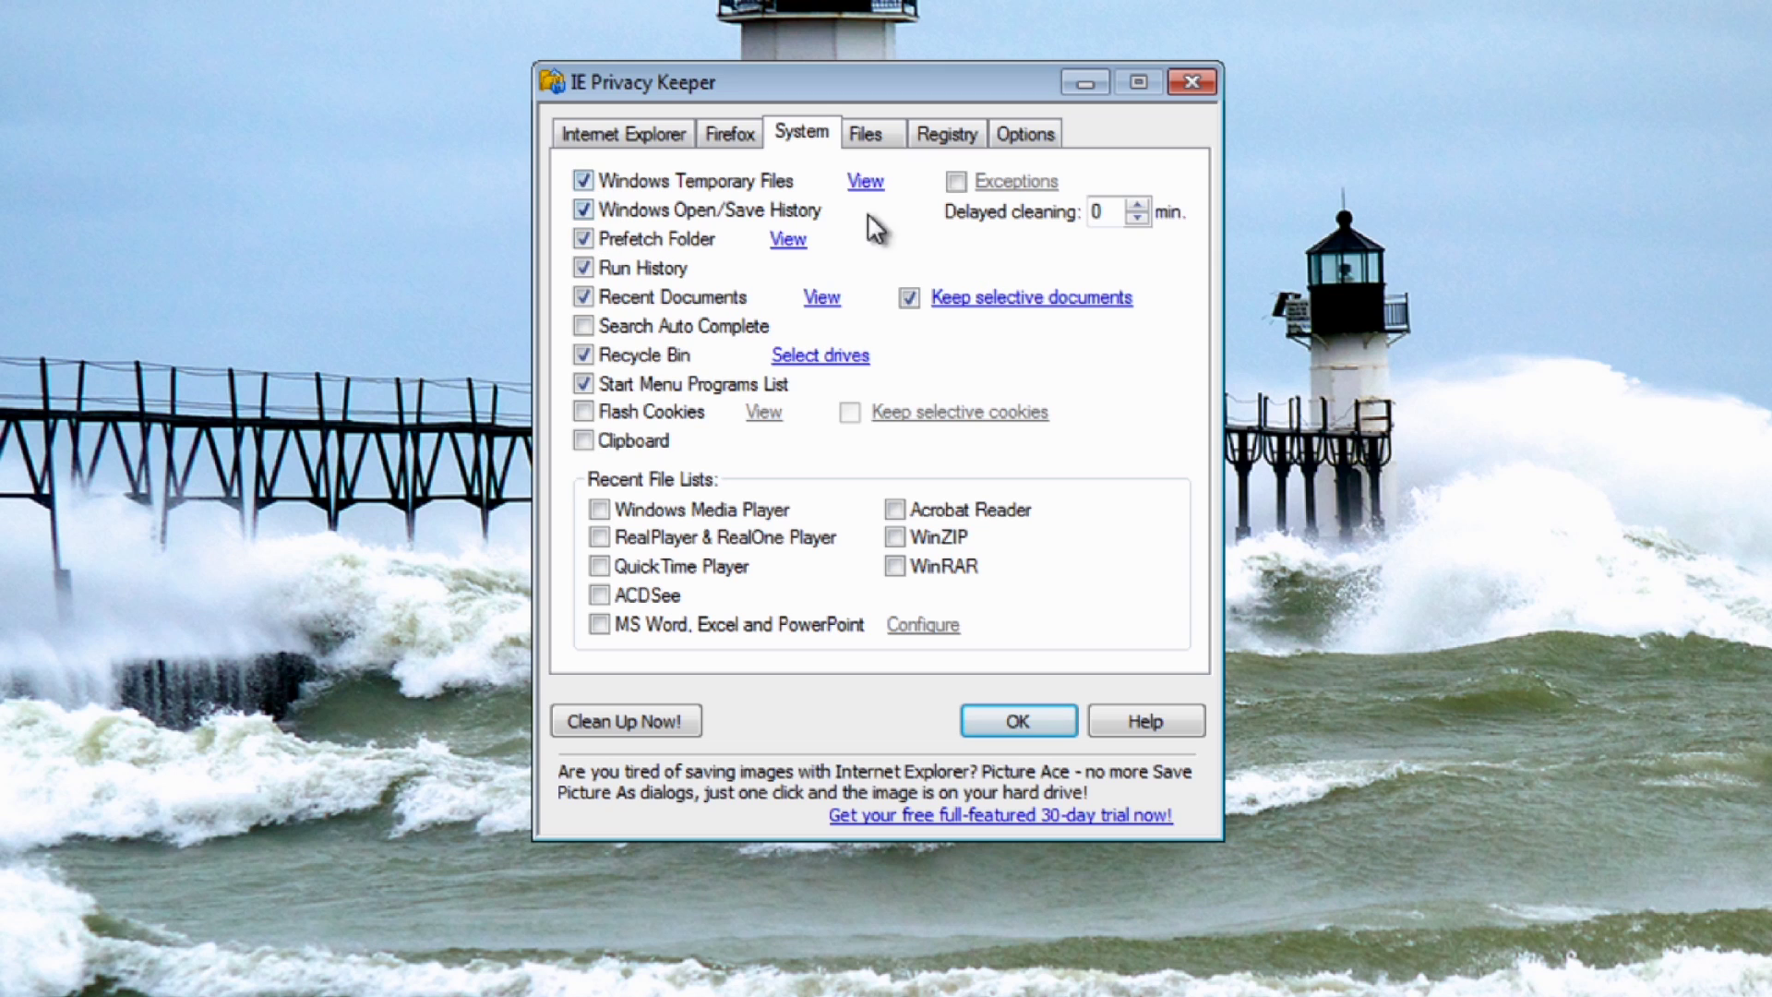
click(956, 182)
click(1019, 181)
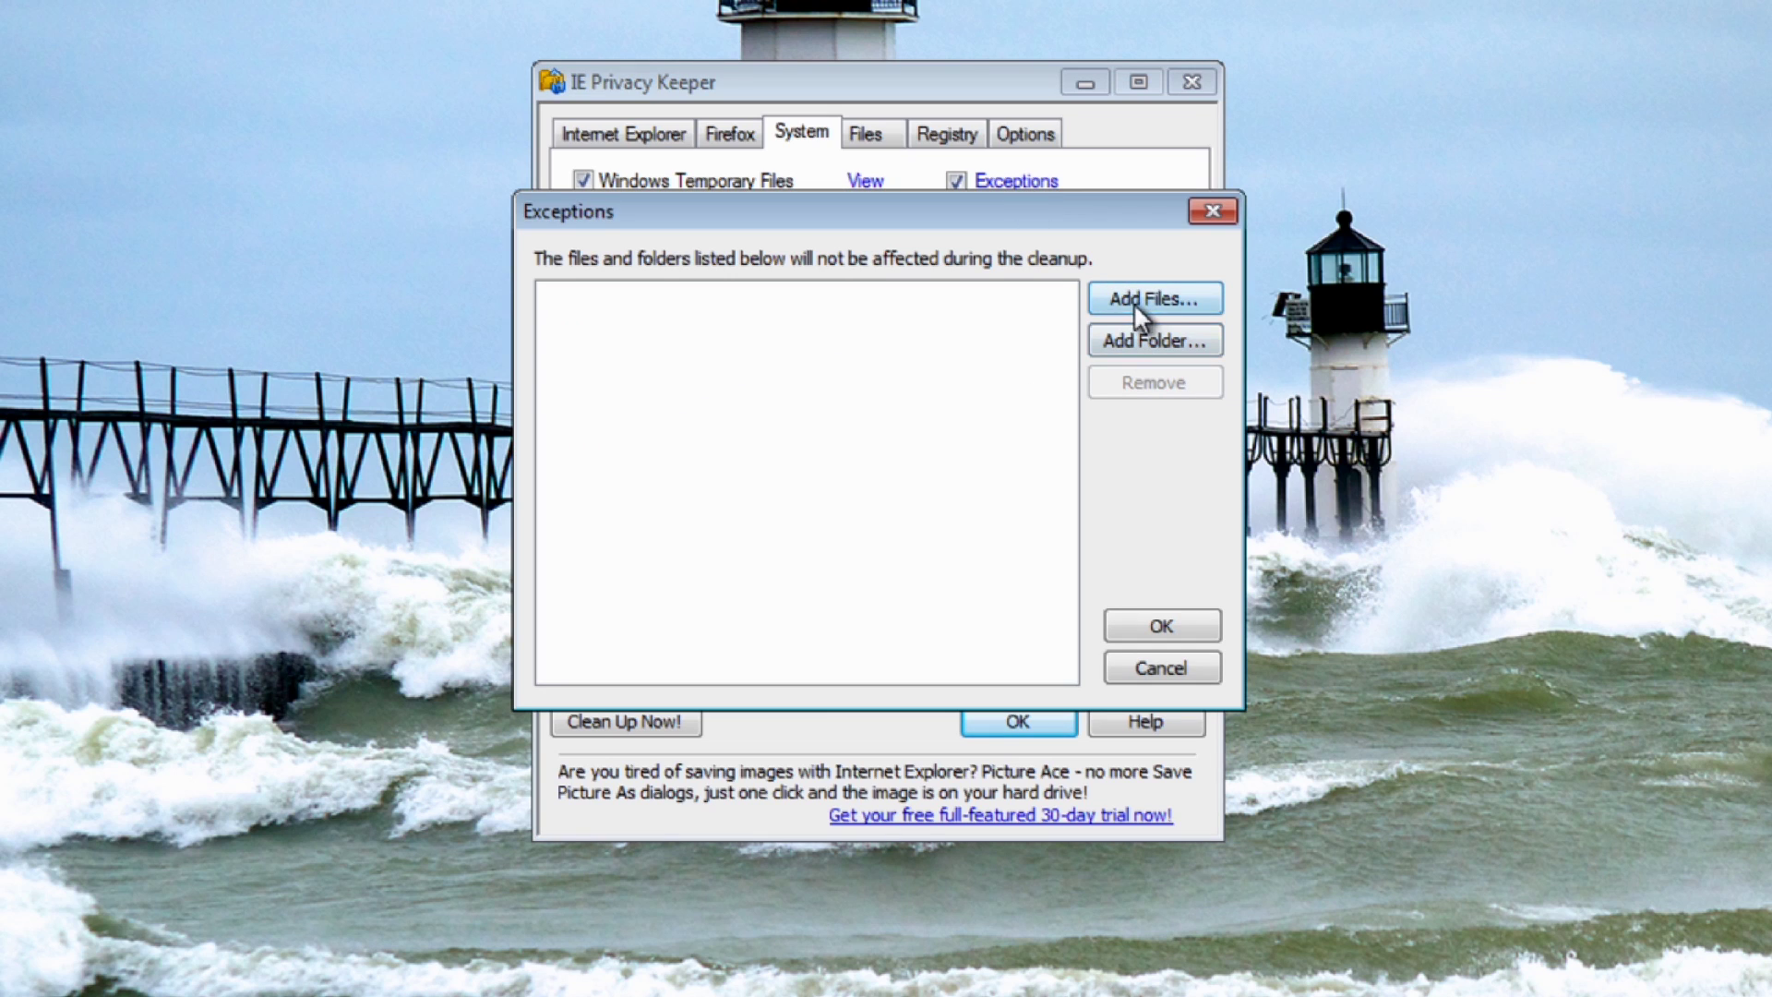
click(1151, 668)
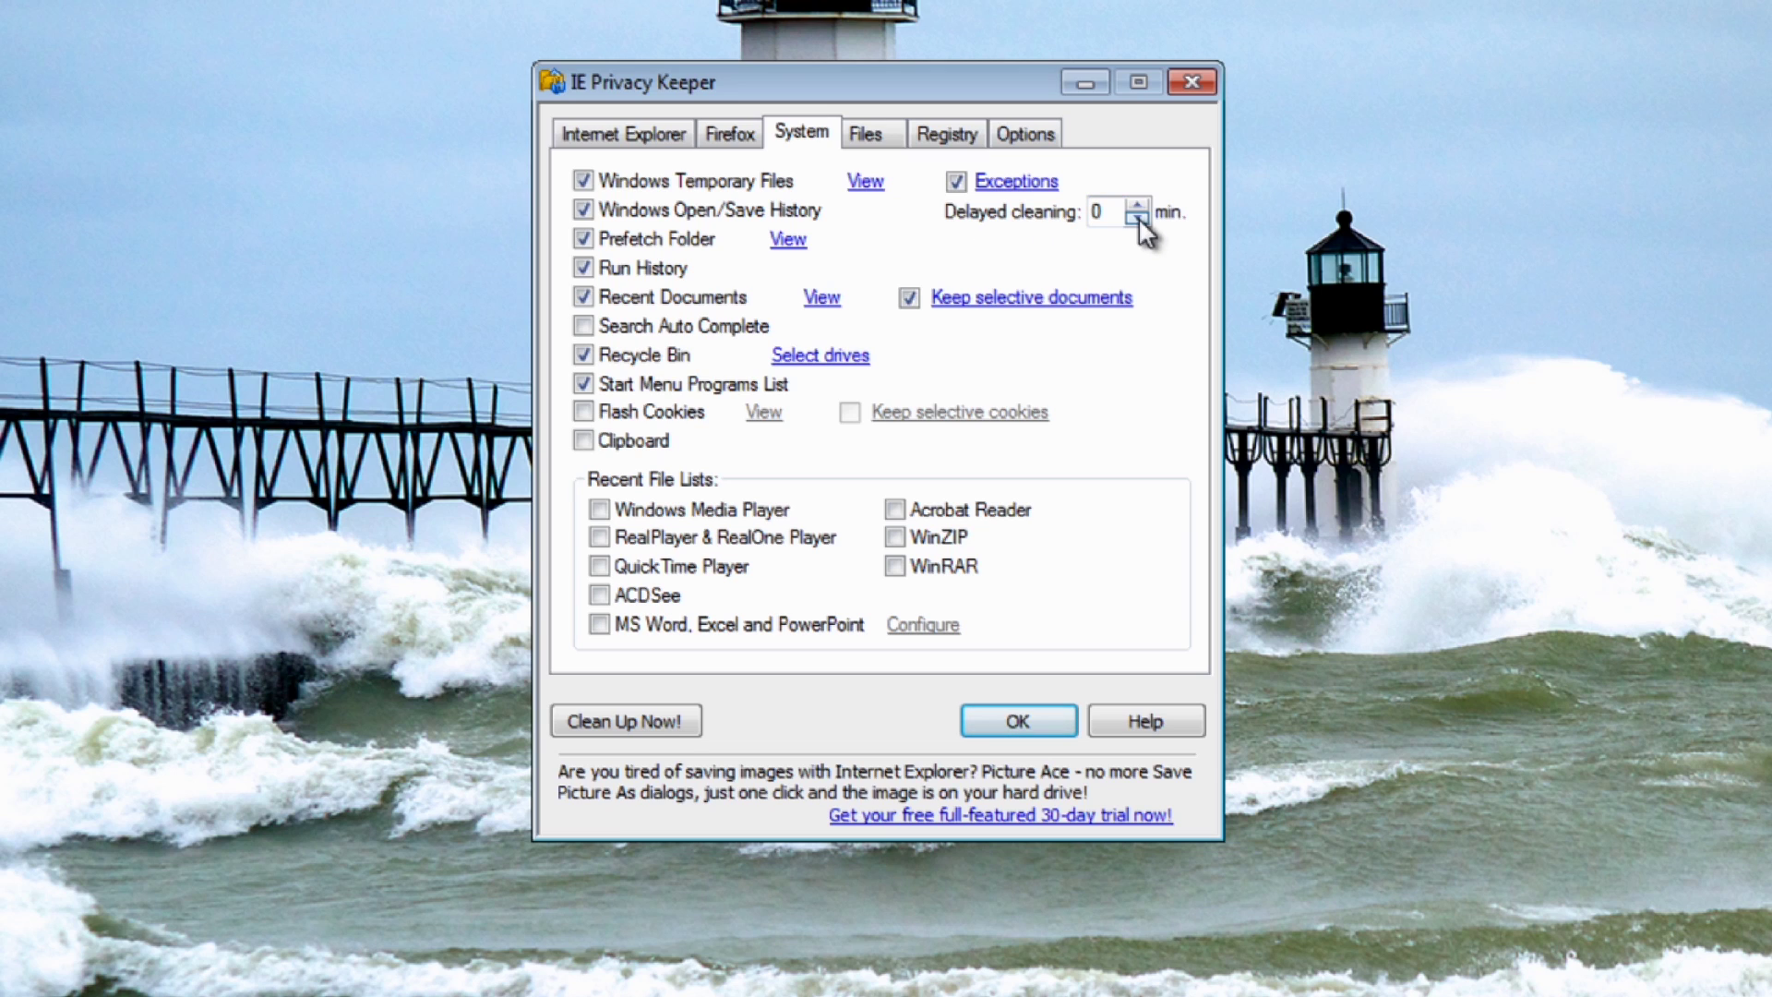
click(584, 412)
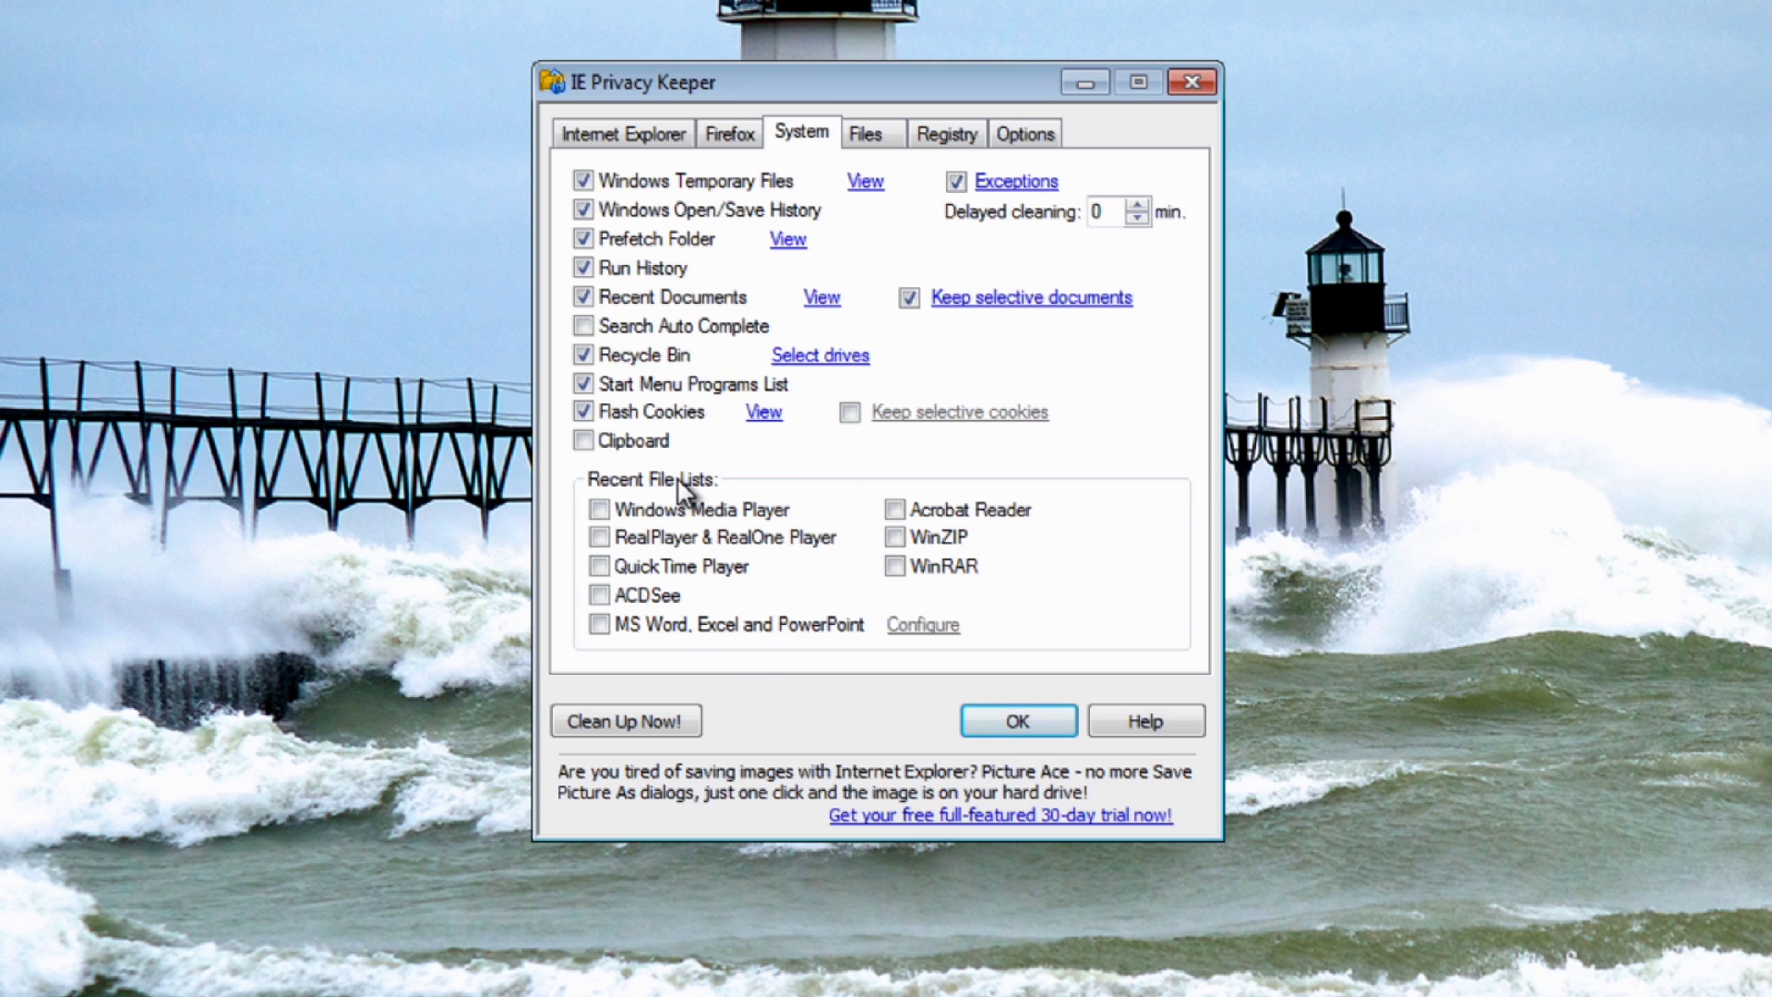
Clear recent file lists for Media Player, Acrobat Reader, QuickTime, ACDSee, MS Office and RealPlayer.
click(599, 510)
click(894, 510)
click(599, 566)
click(599, 595)
click(599, 623)
click(599, 536)
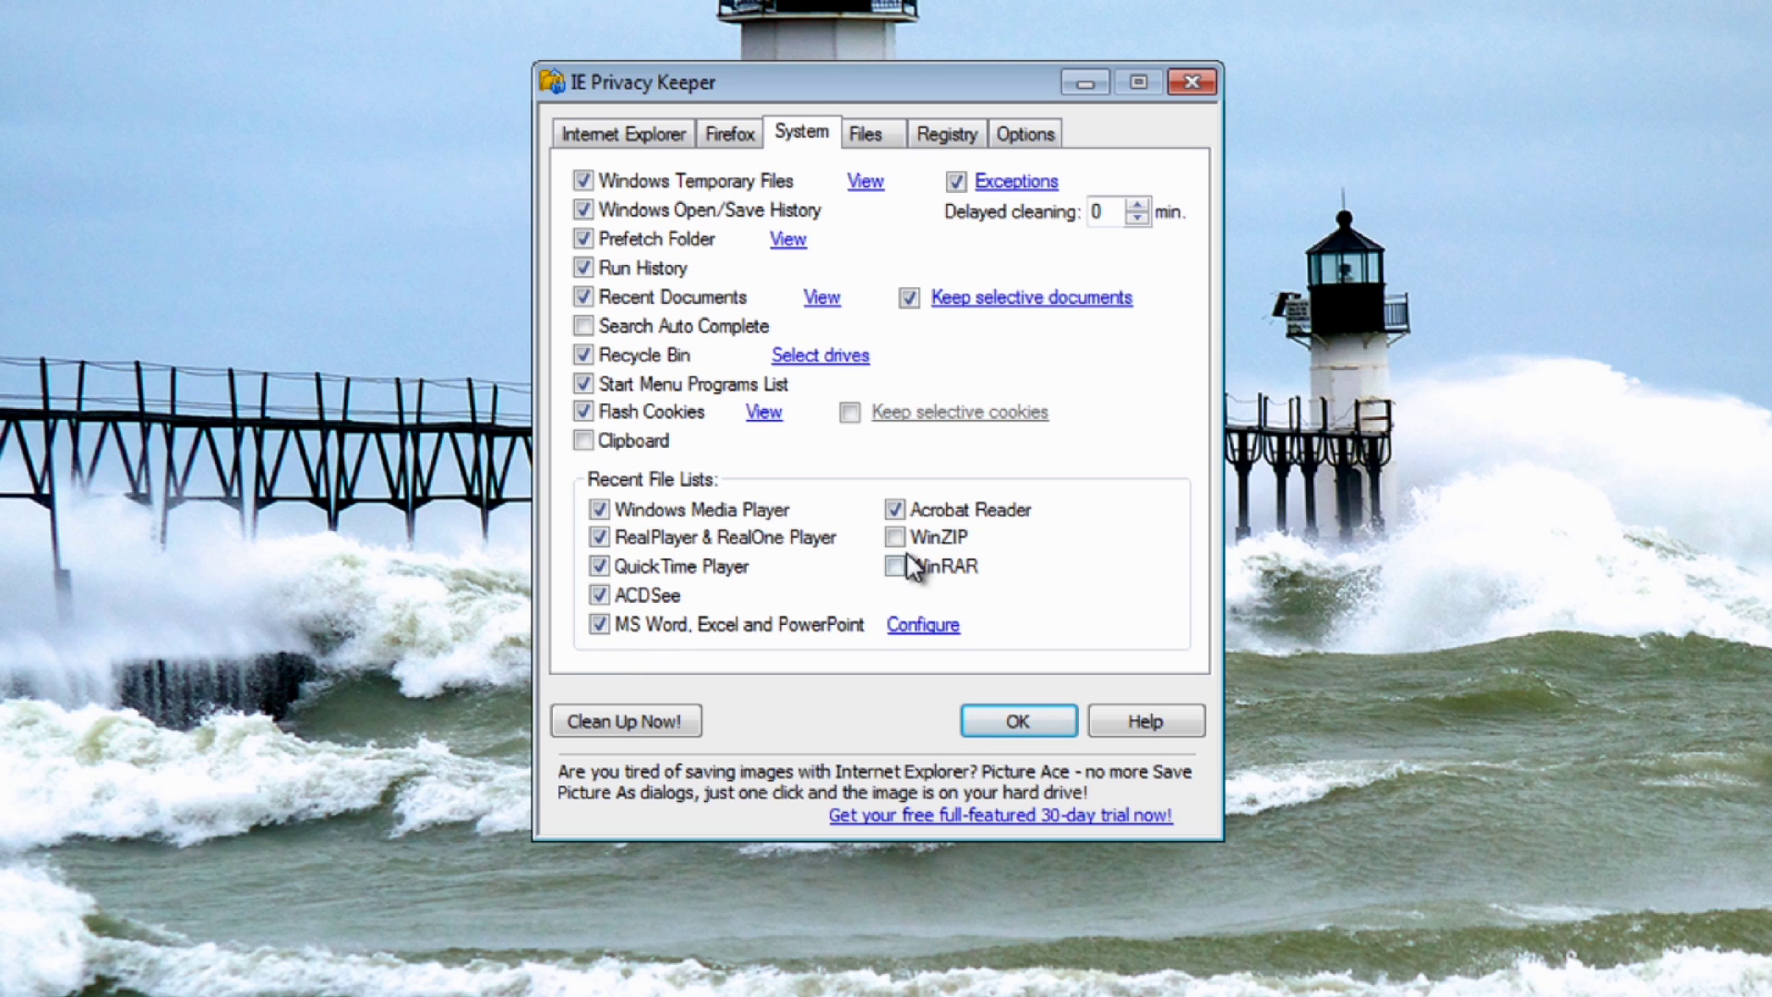
click(866, 135)
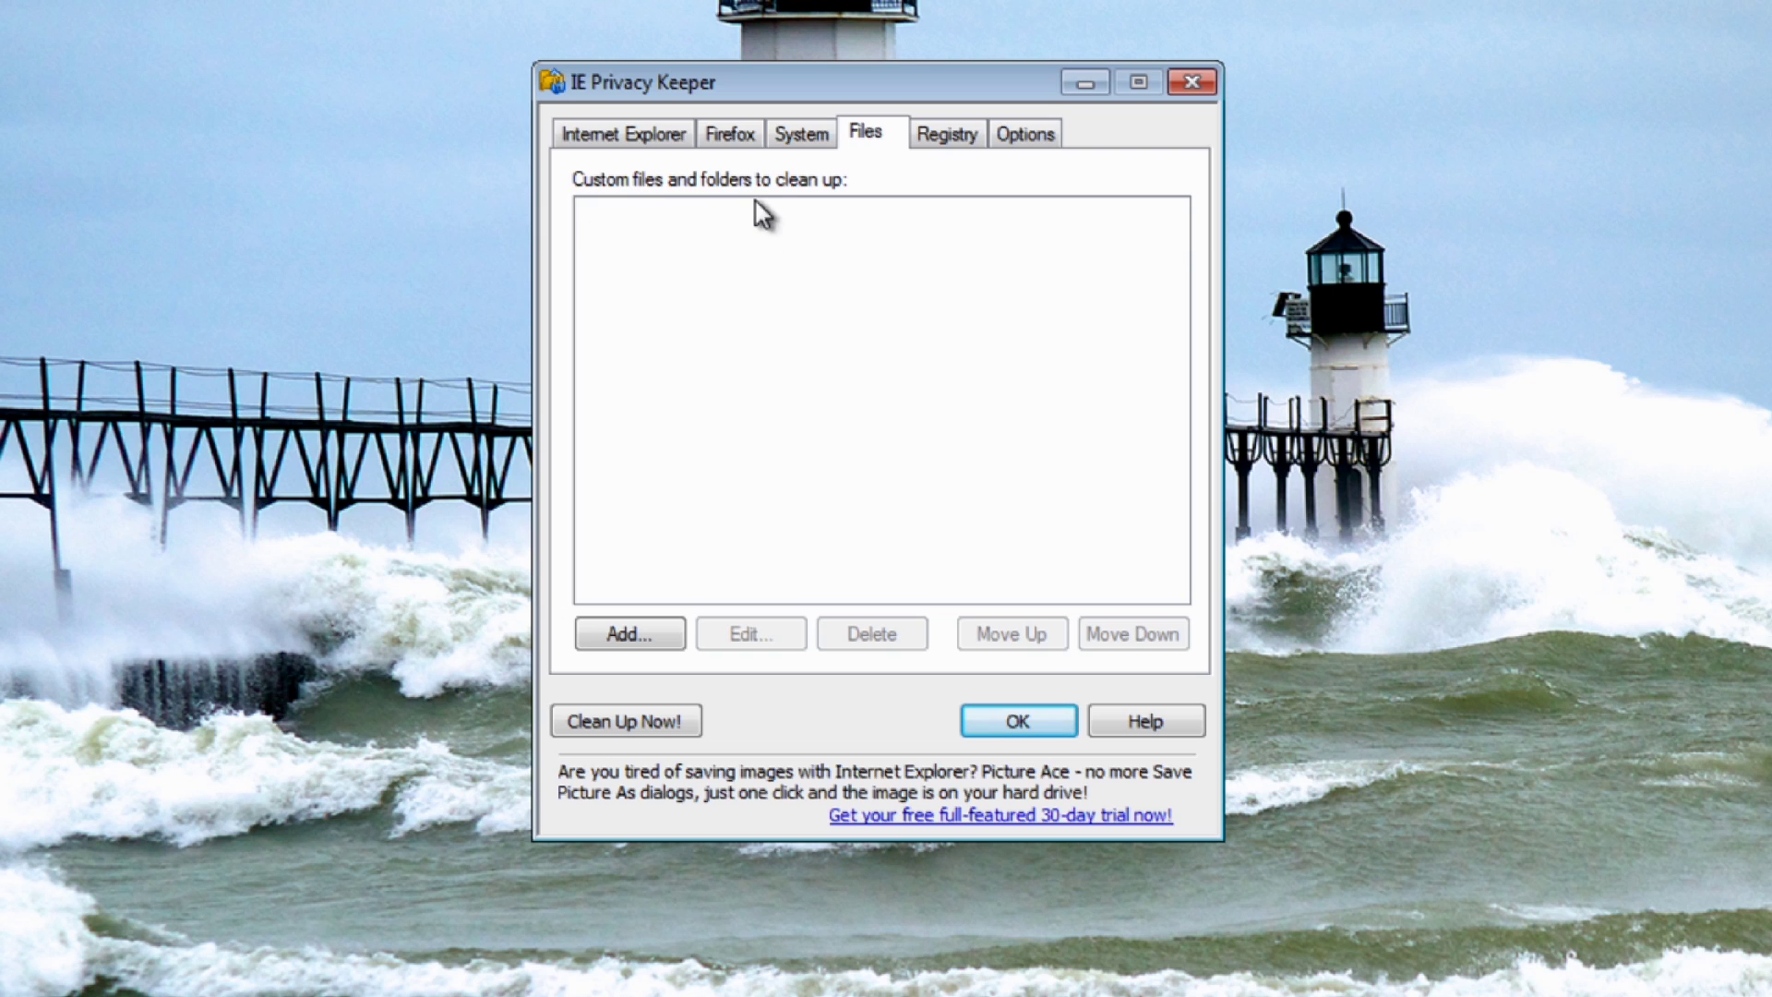
Start a custom cleanup entry and pick C:\Windows\Temp as its folder.
click(657, 637)
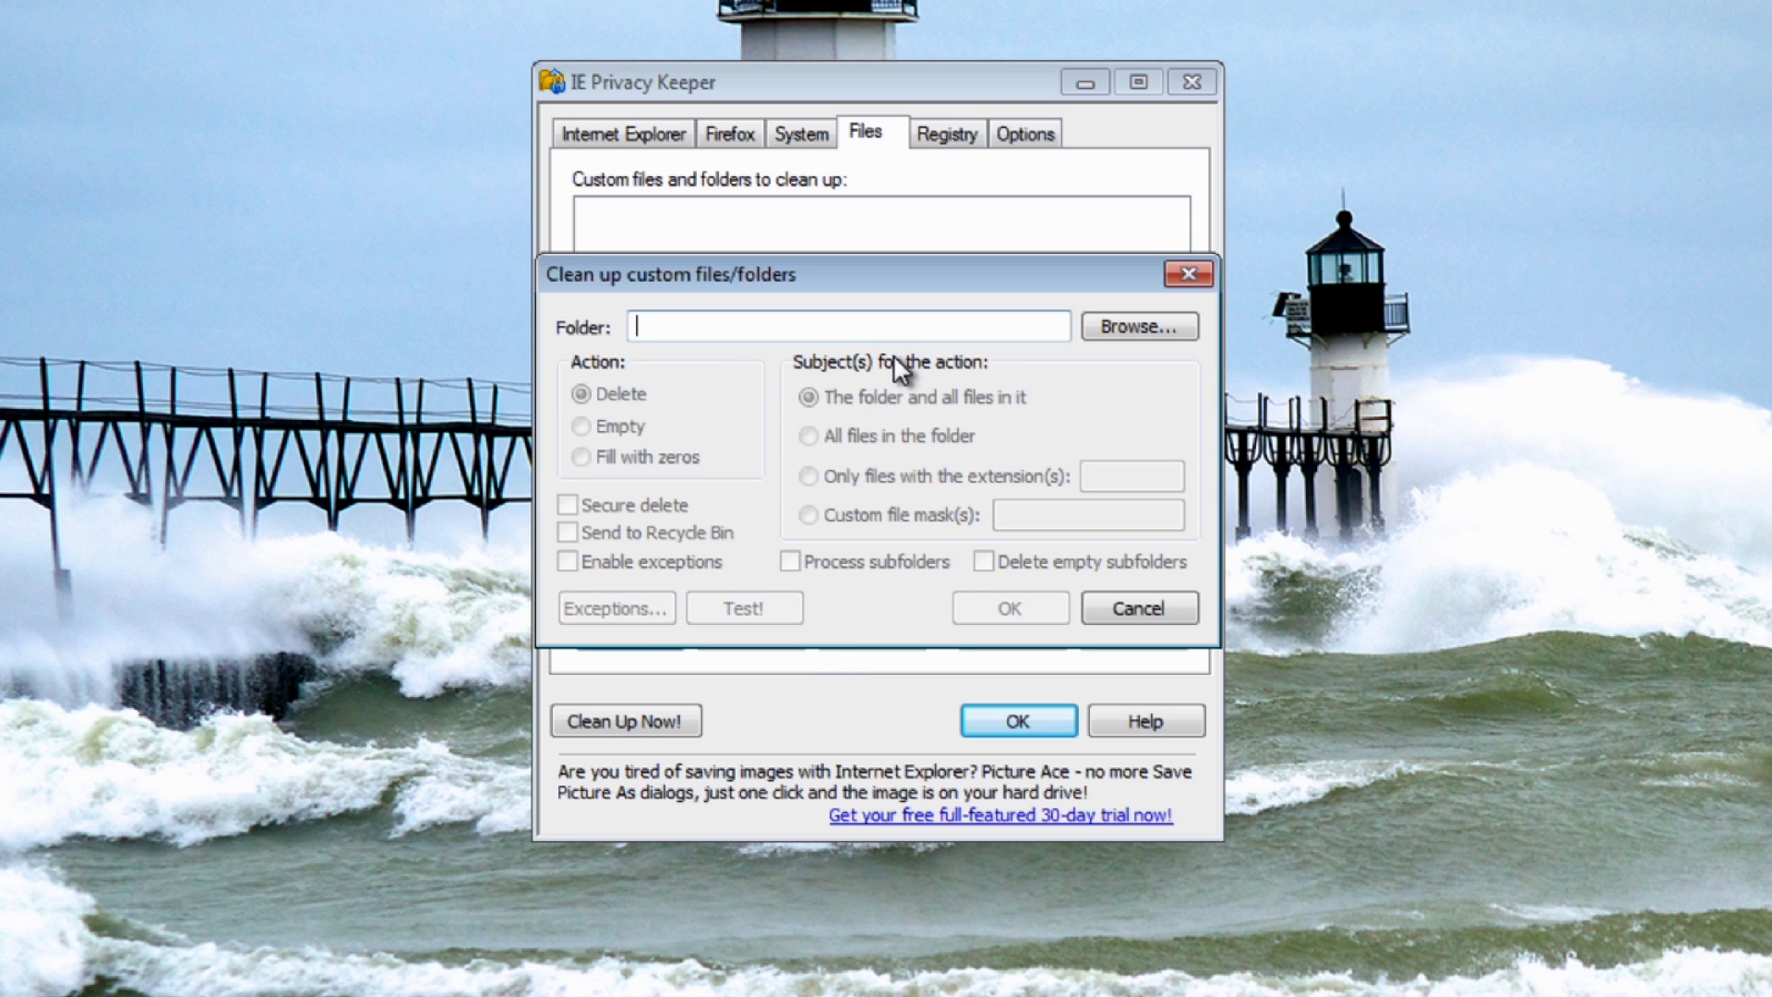
click(1134, 332)
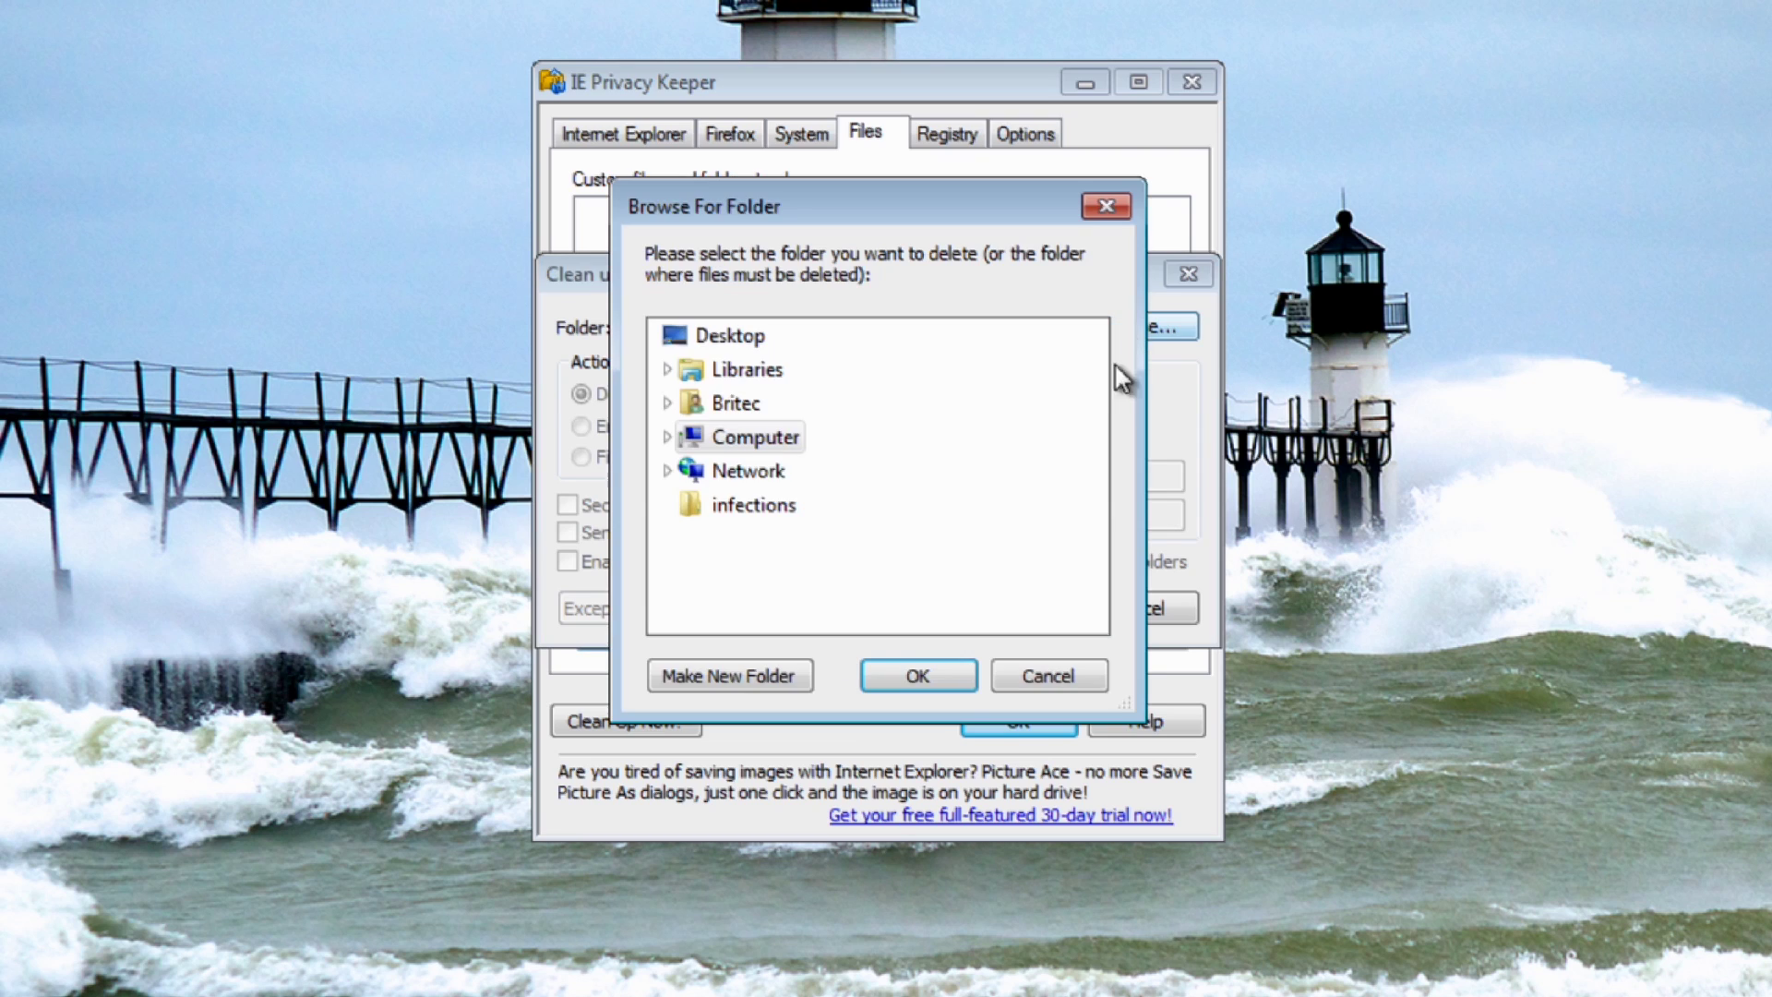
click(667, 436)
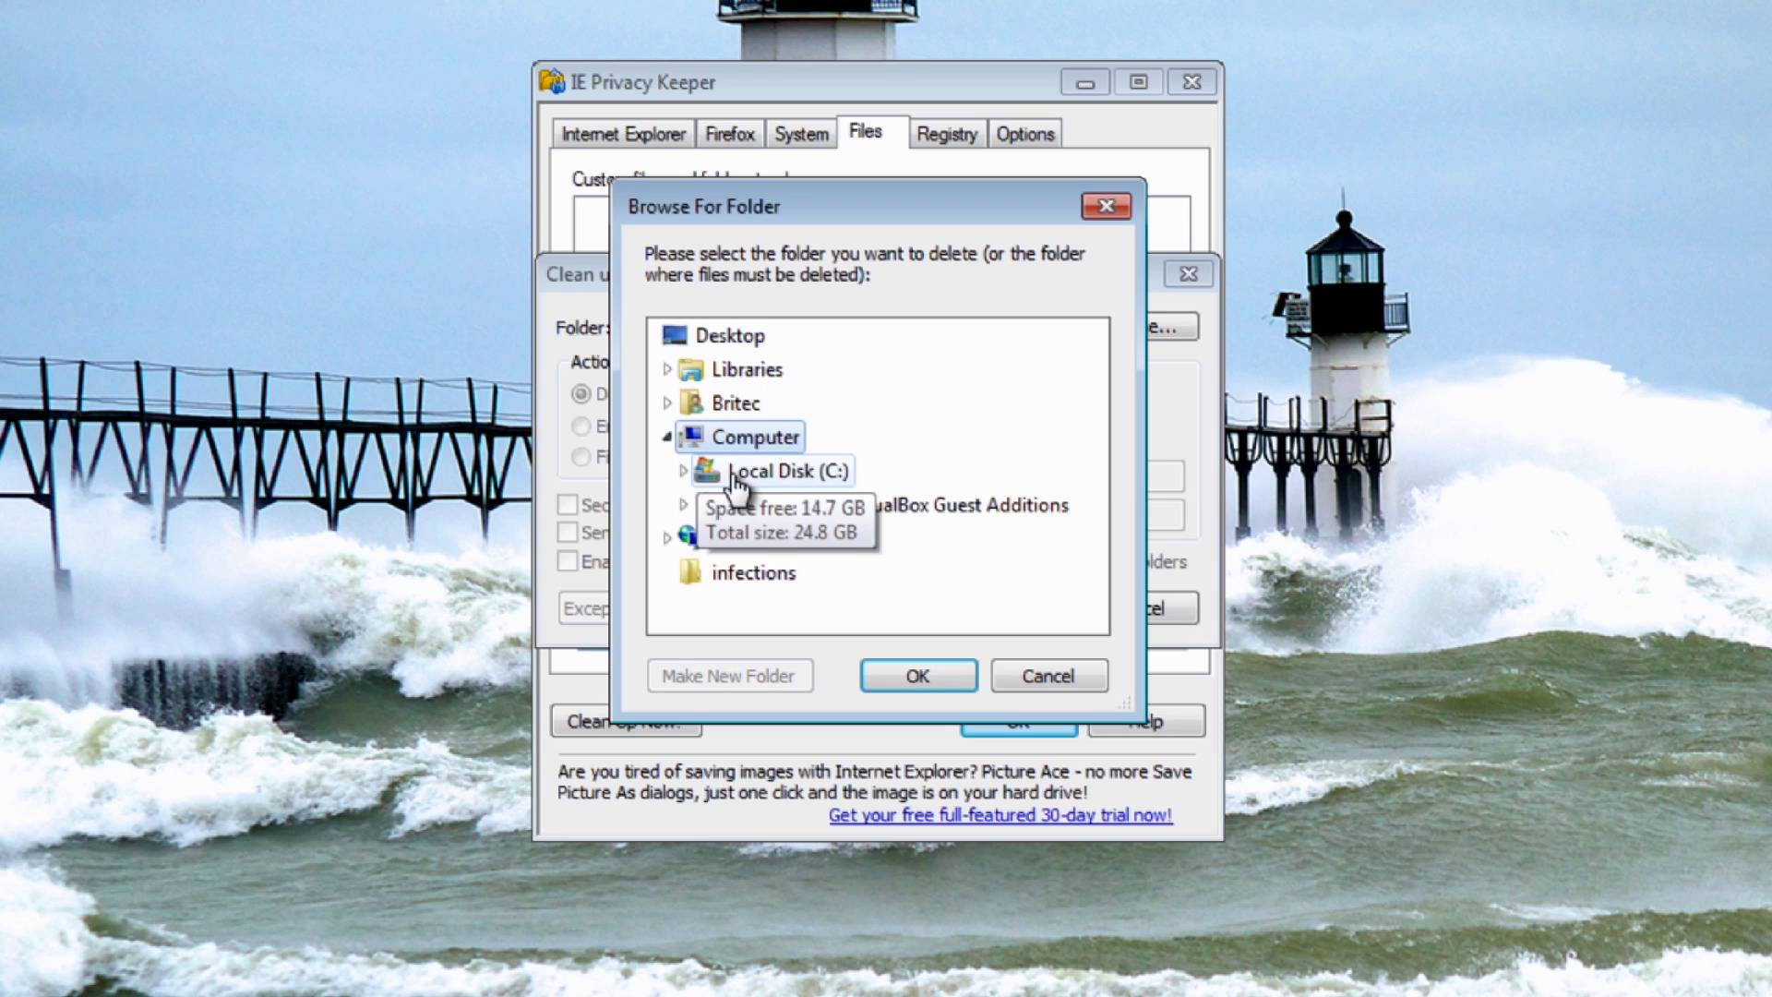
click(687, 473)
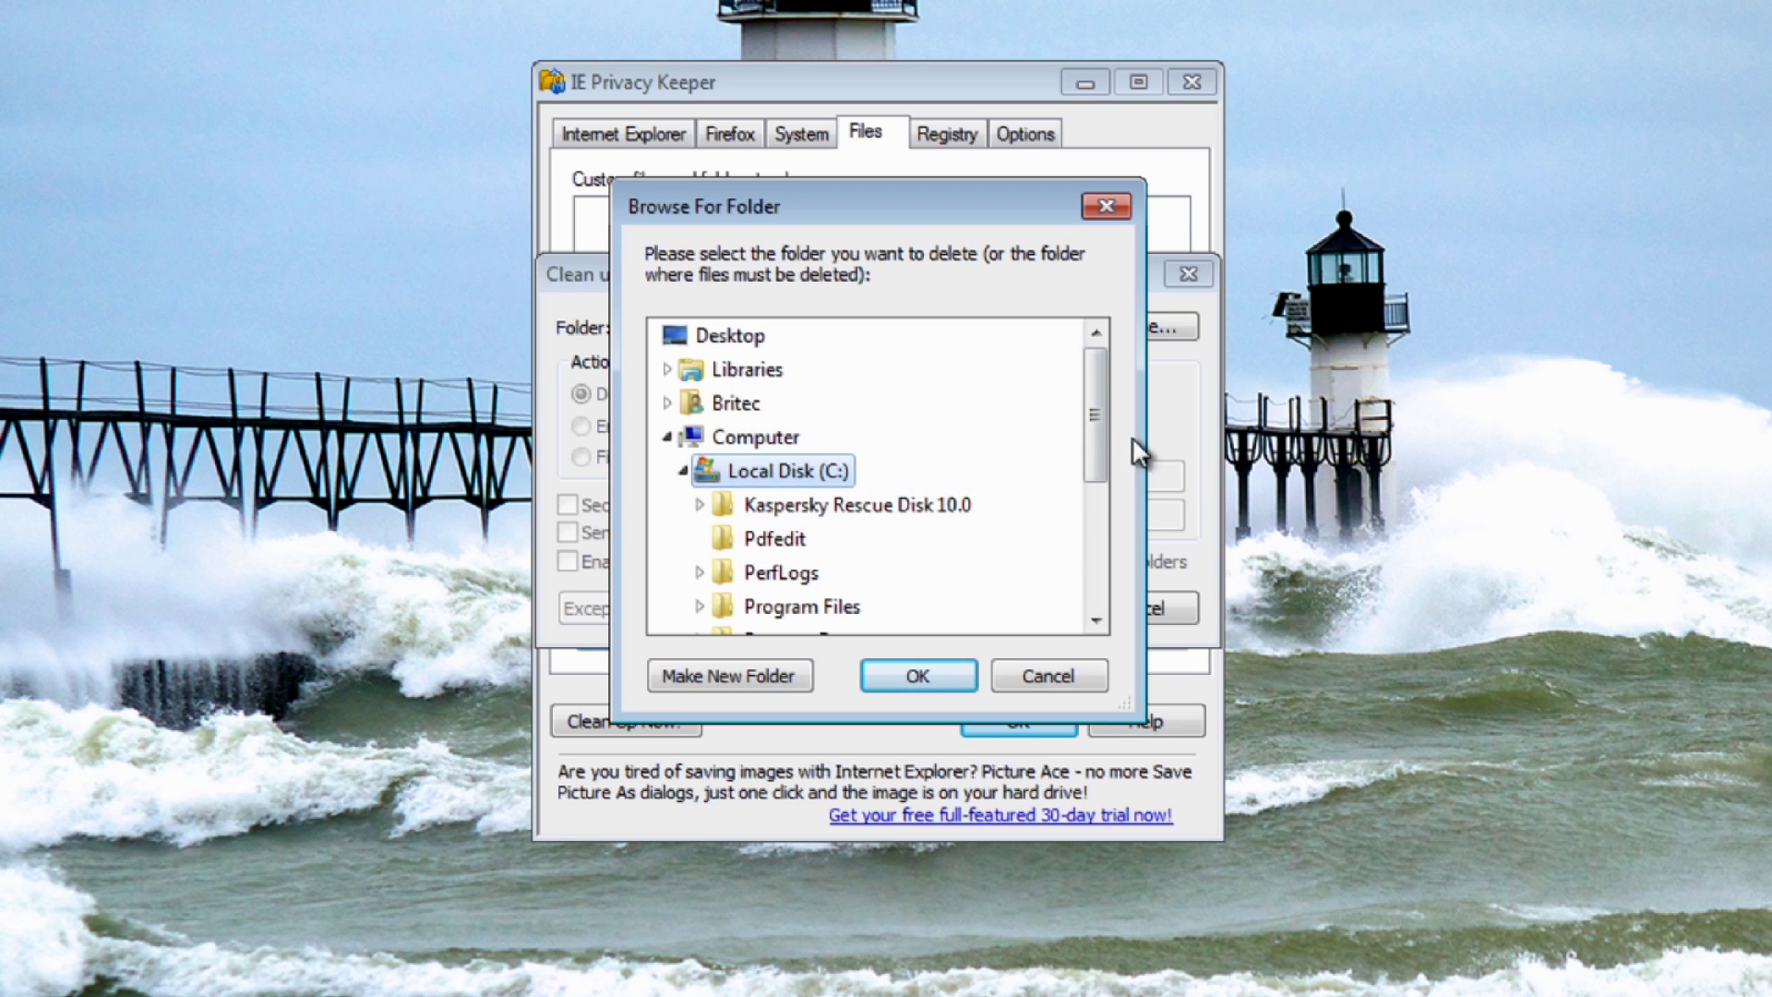
drag(1098, 419, 1103, 495)
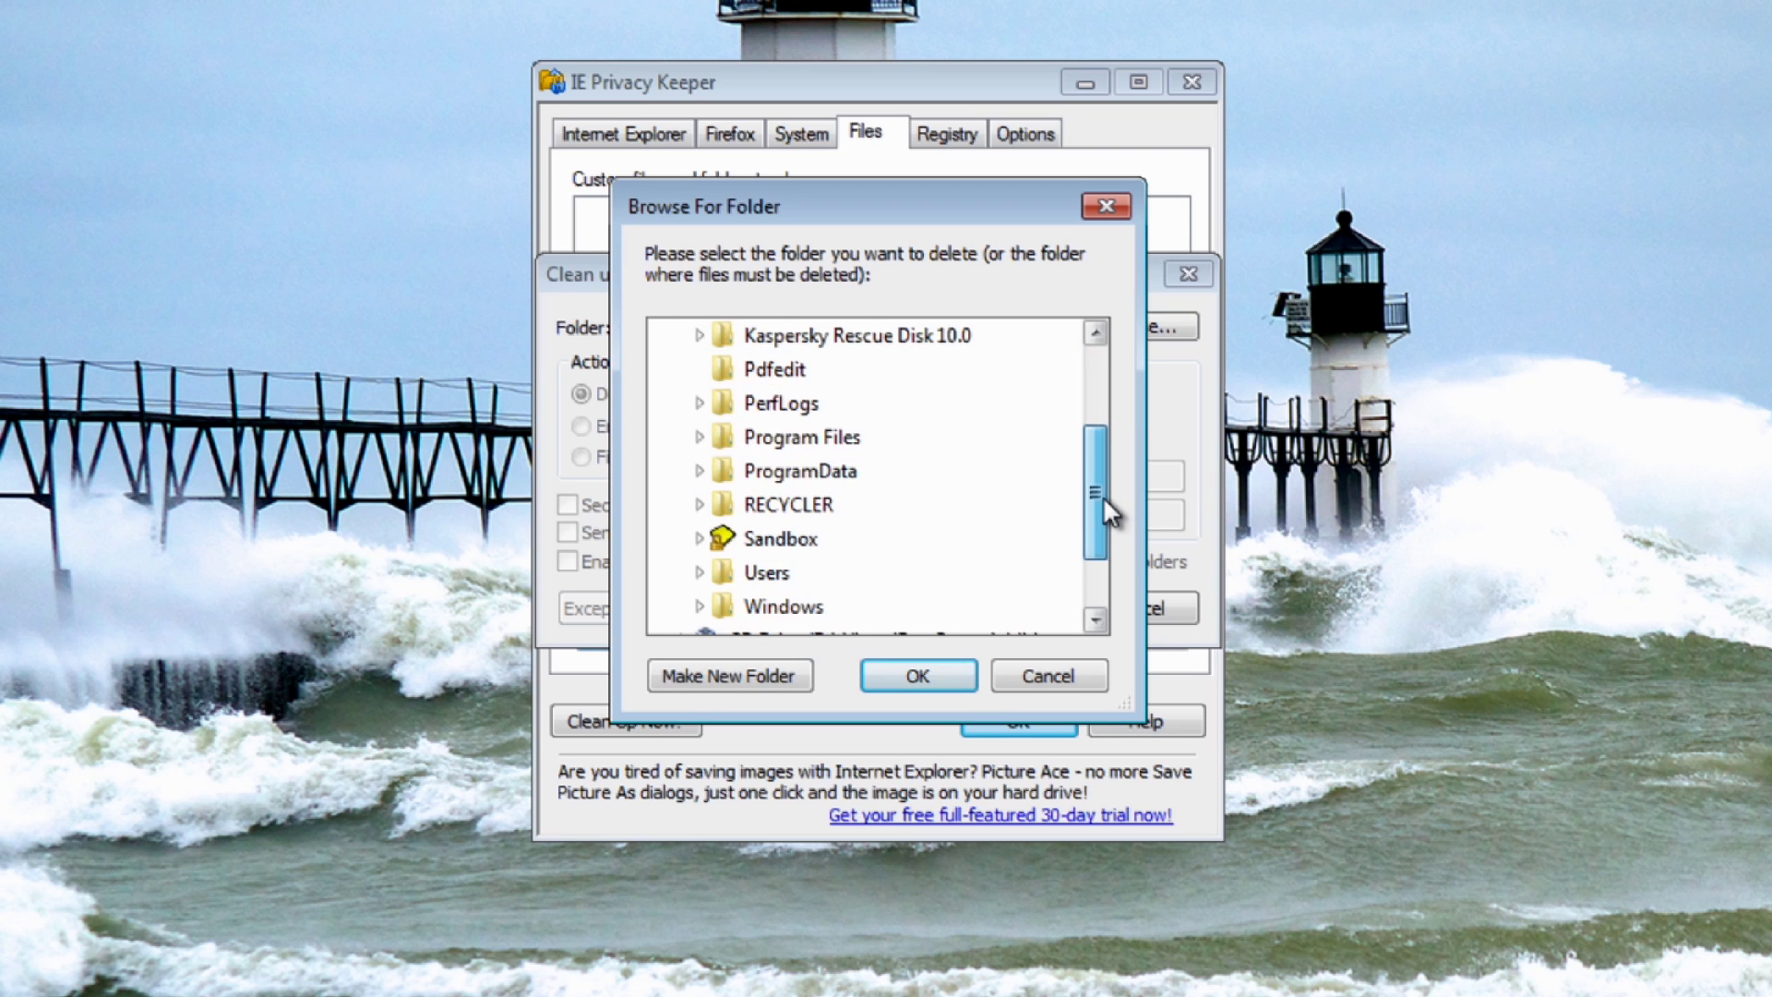
click(755, 605)
drag(1097, 385, 1124, 579)
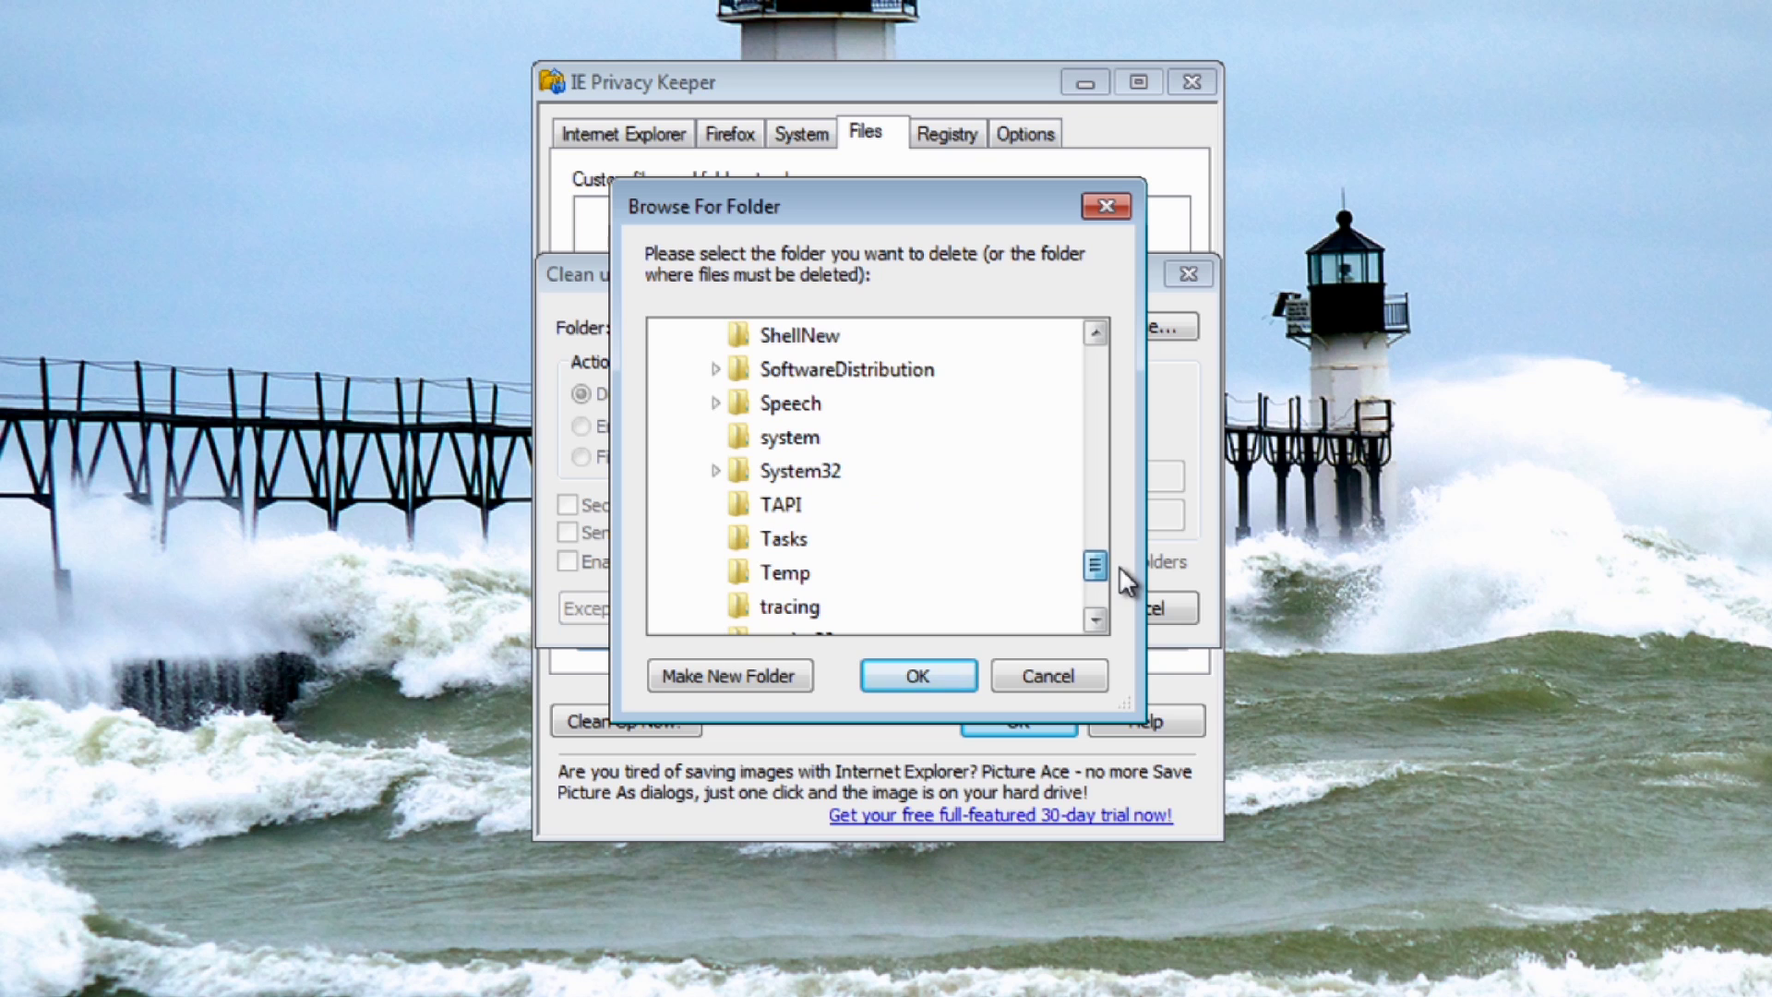
click(779, 573)
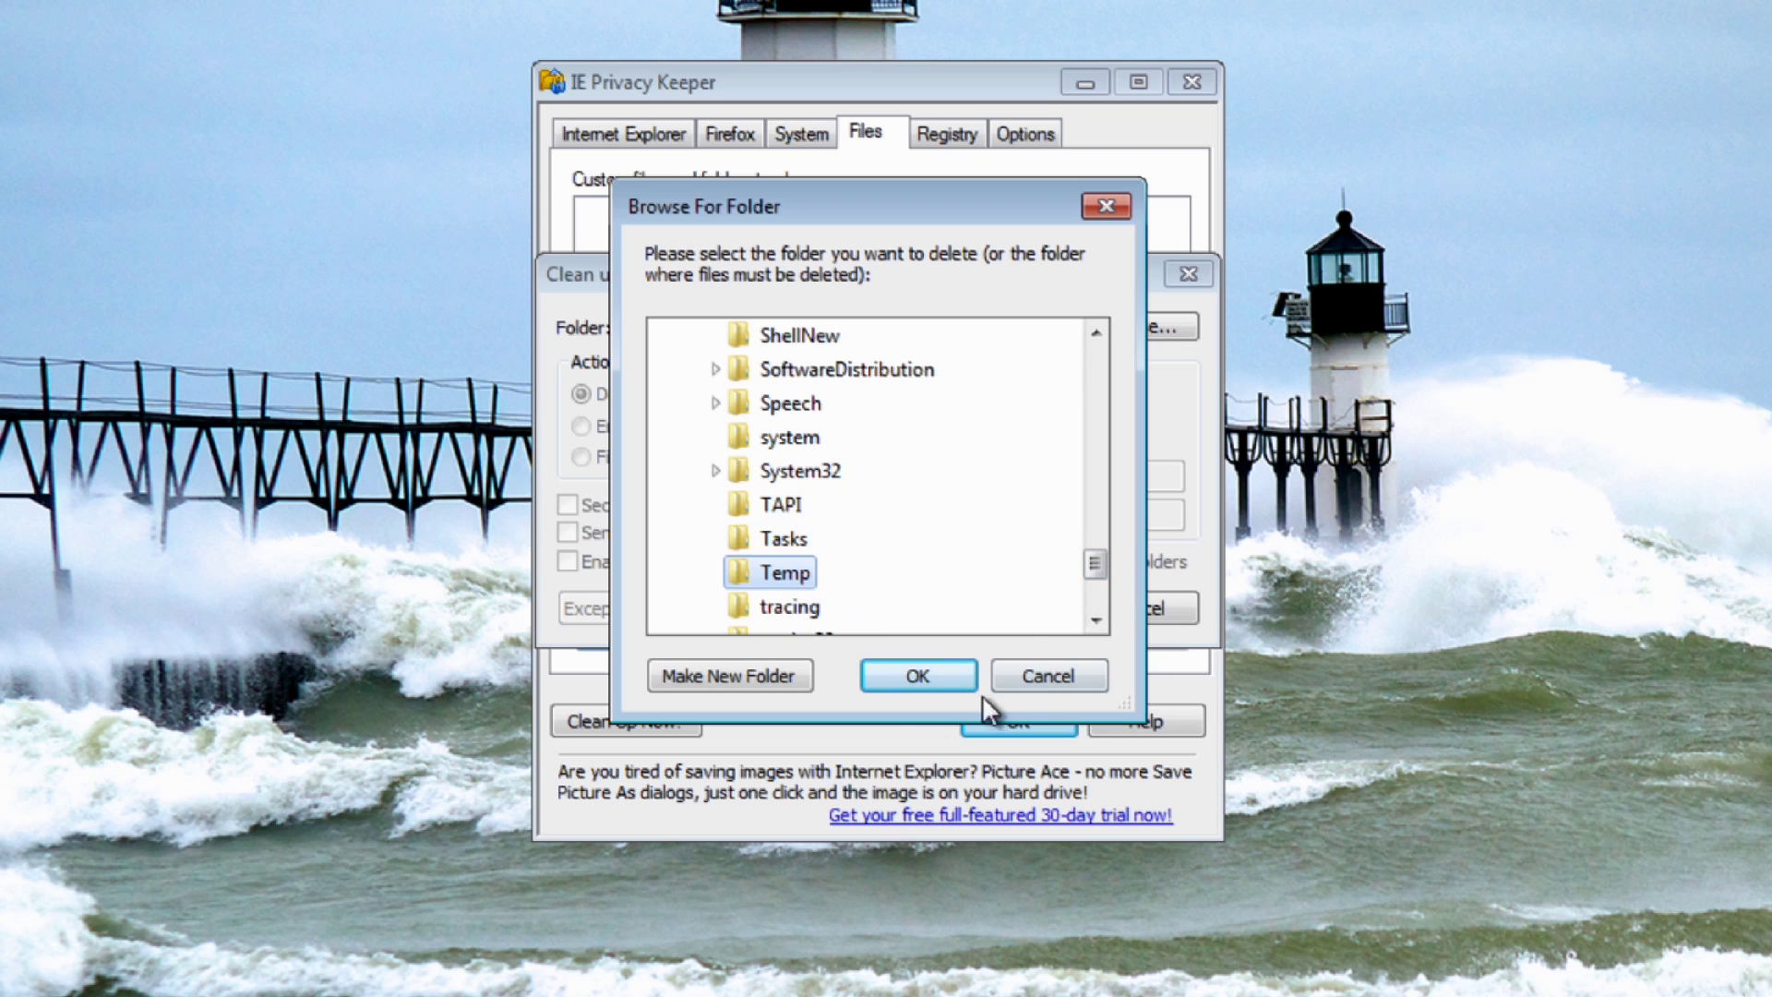
click(916, 690)
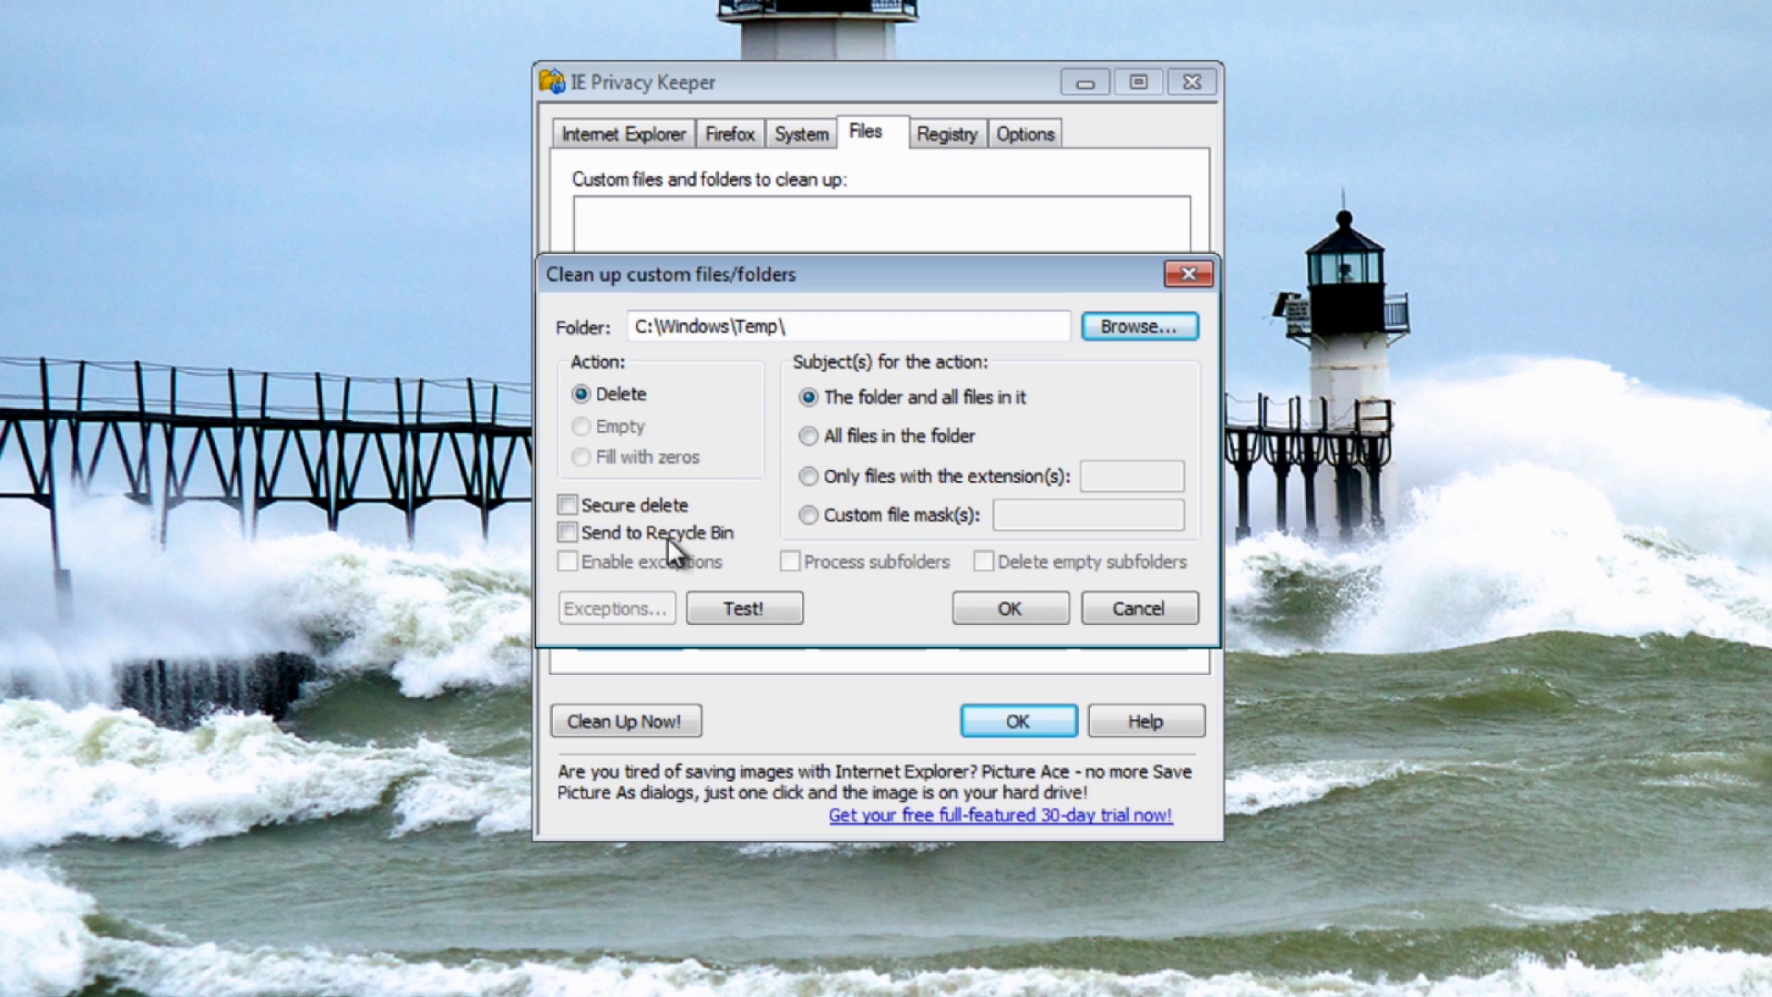
Turn on Secure delete and add the C:\Windows\Temp {delete} entry to the custom files list.
click(567, 506)
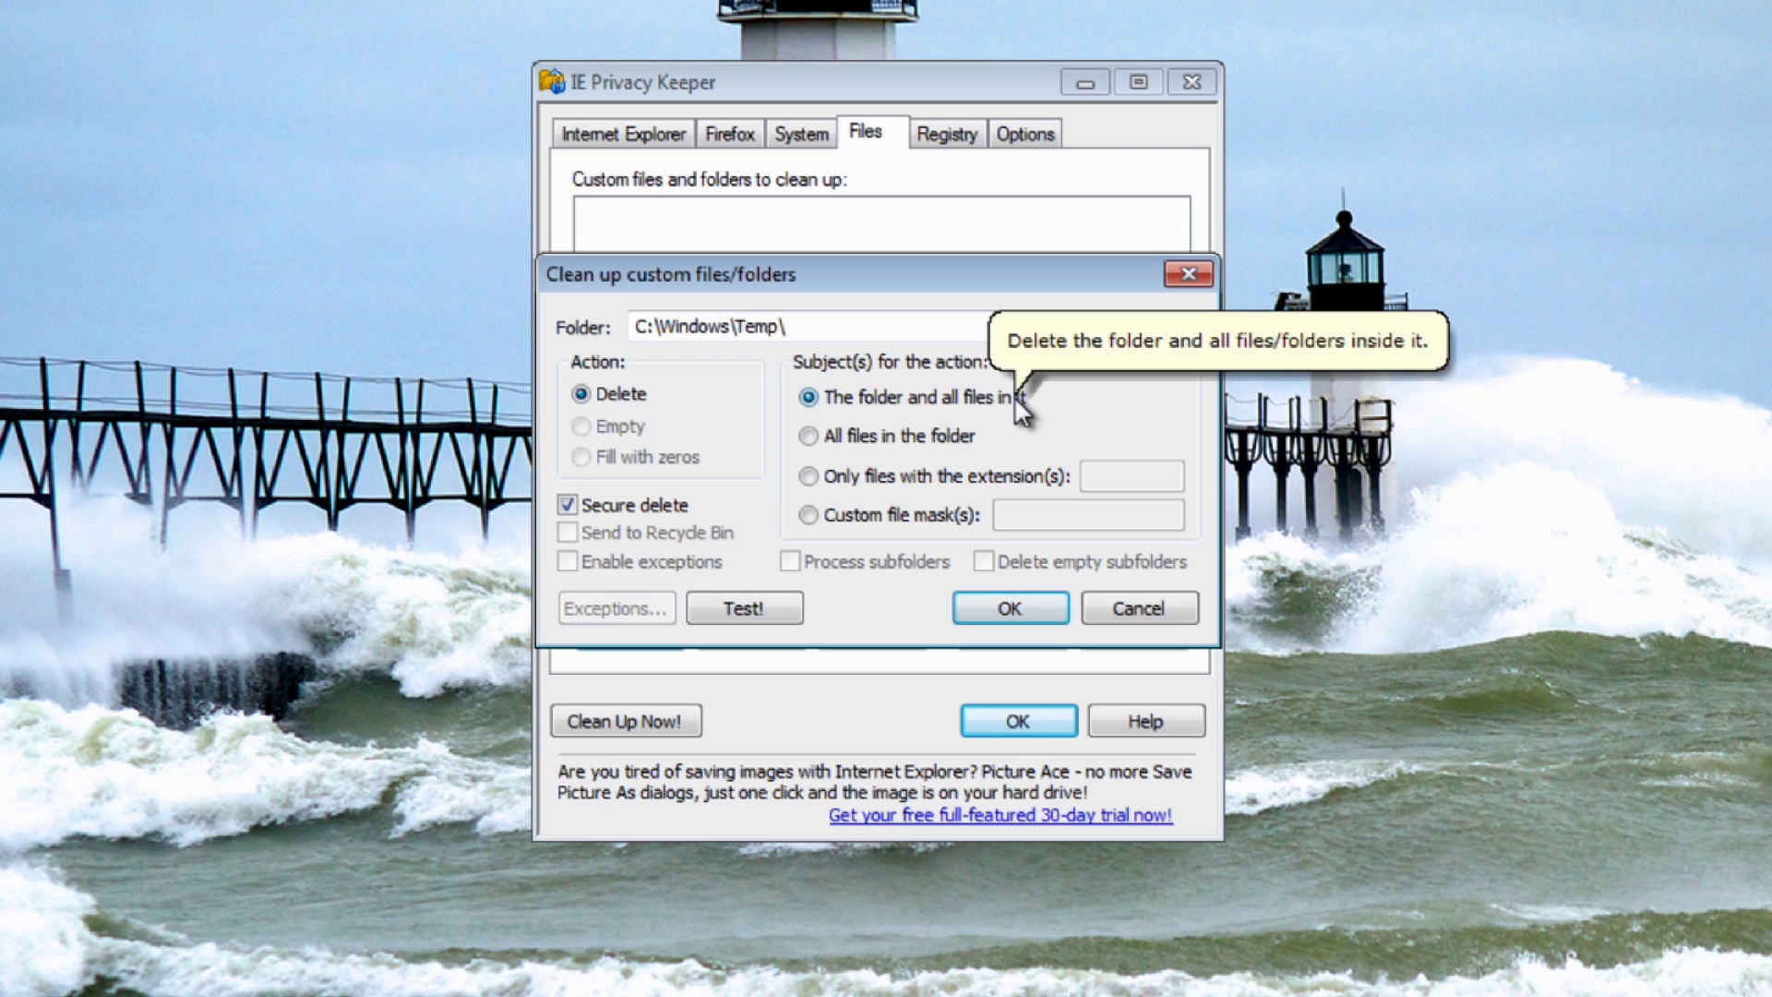
click(1012, 606)
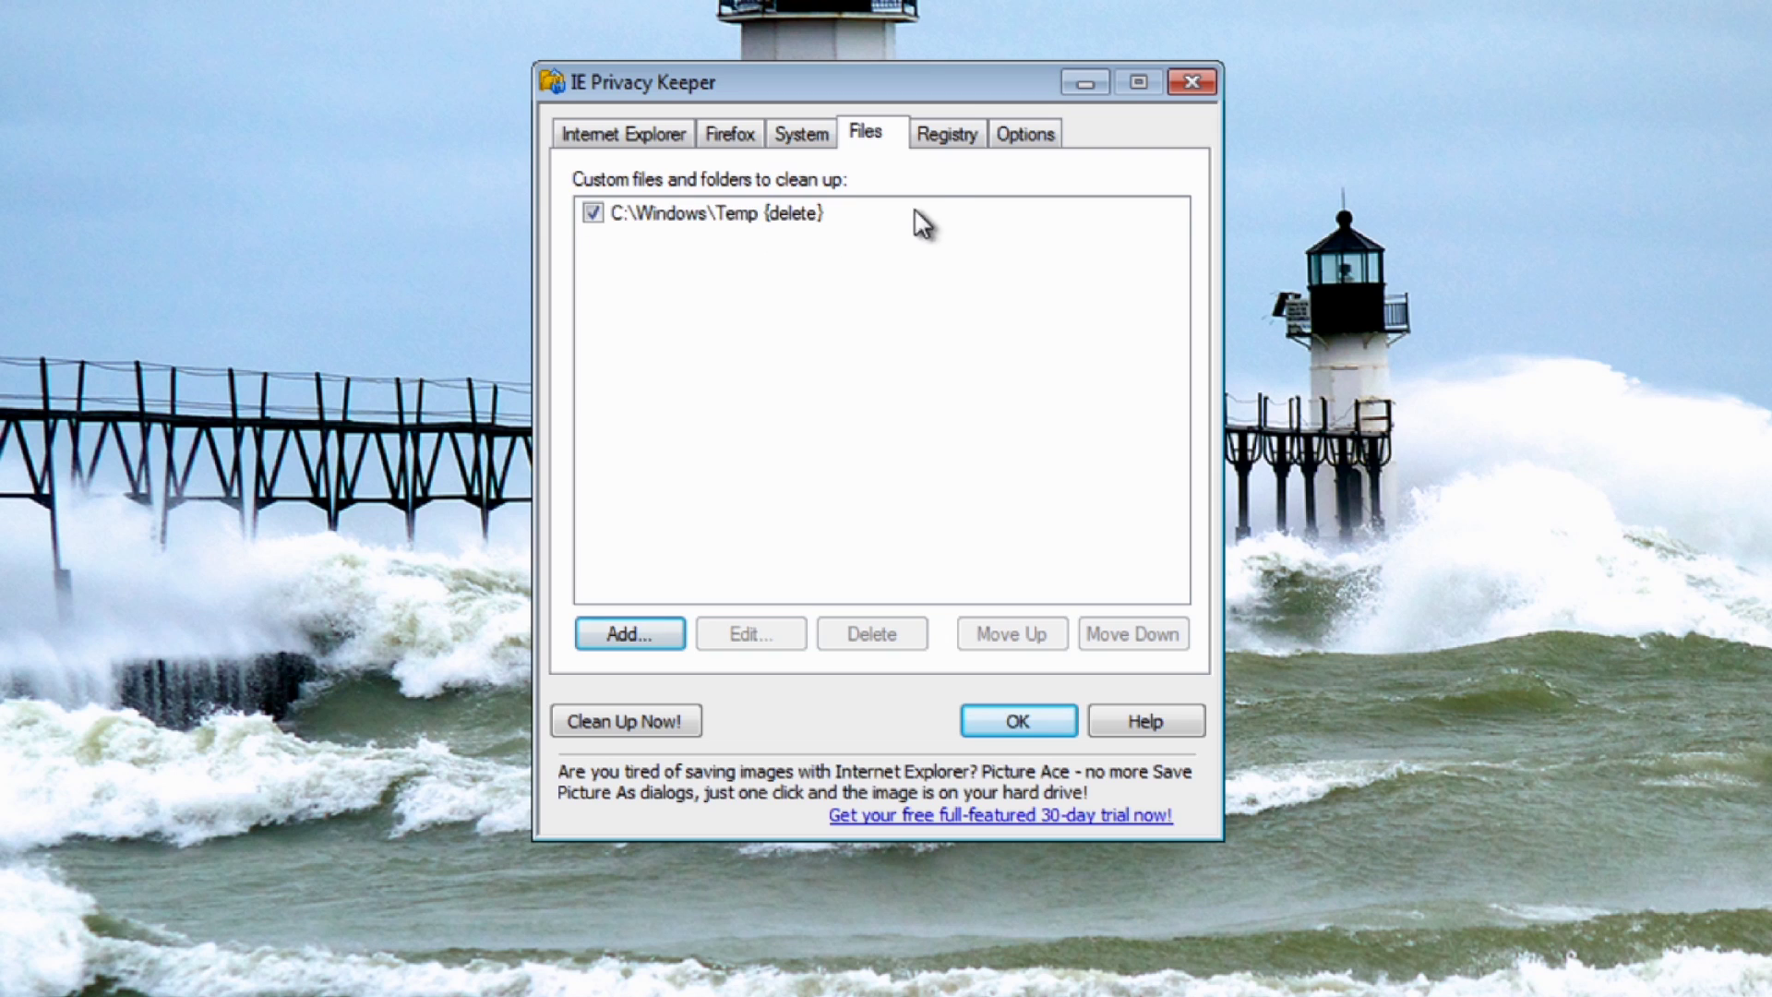
click(948, 134)
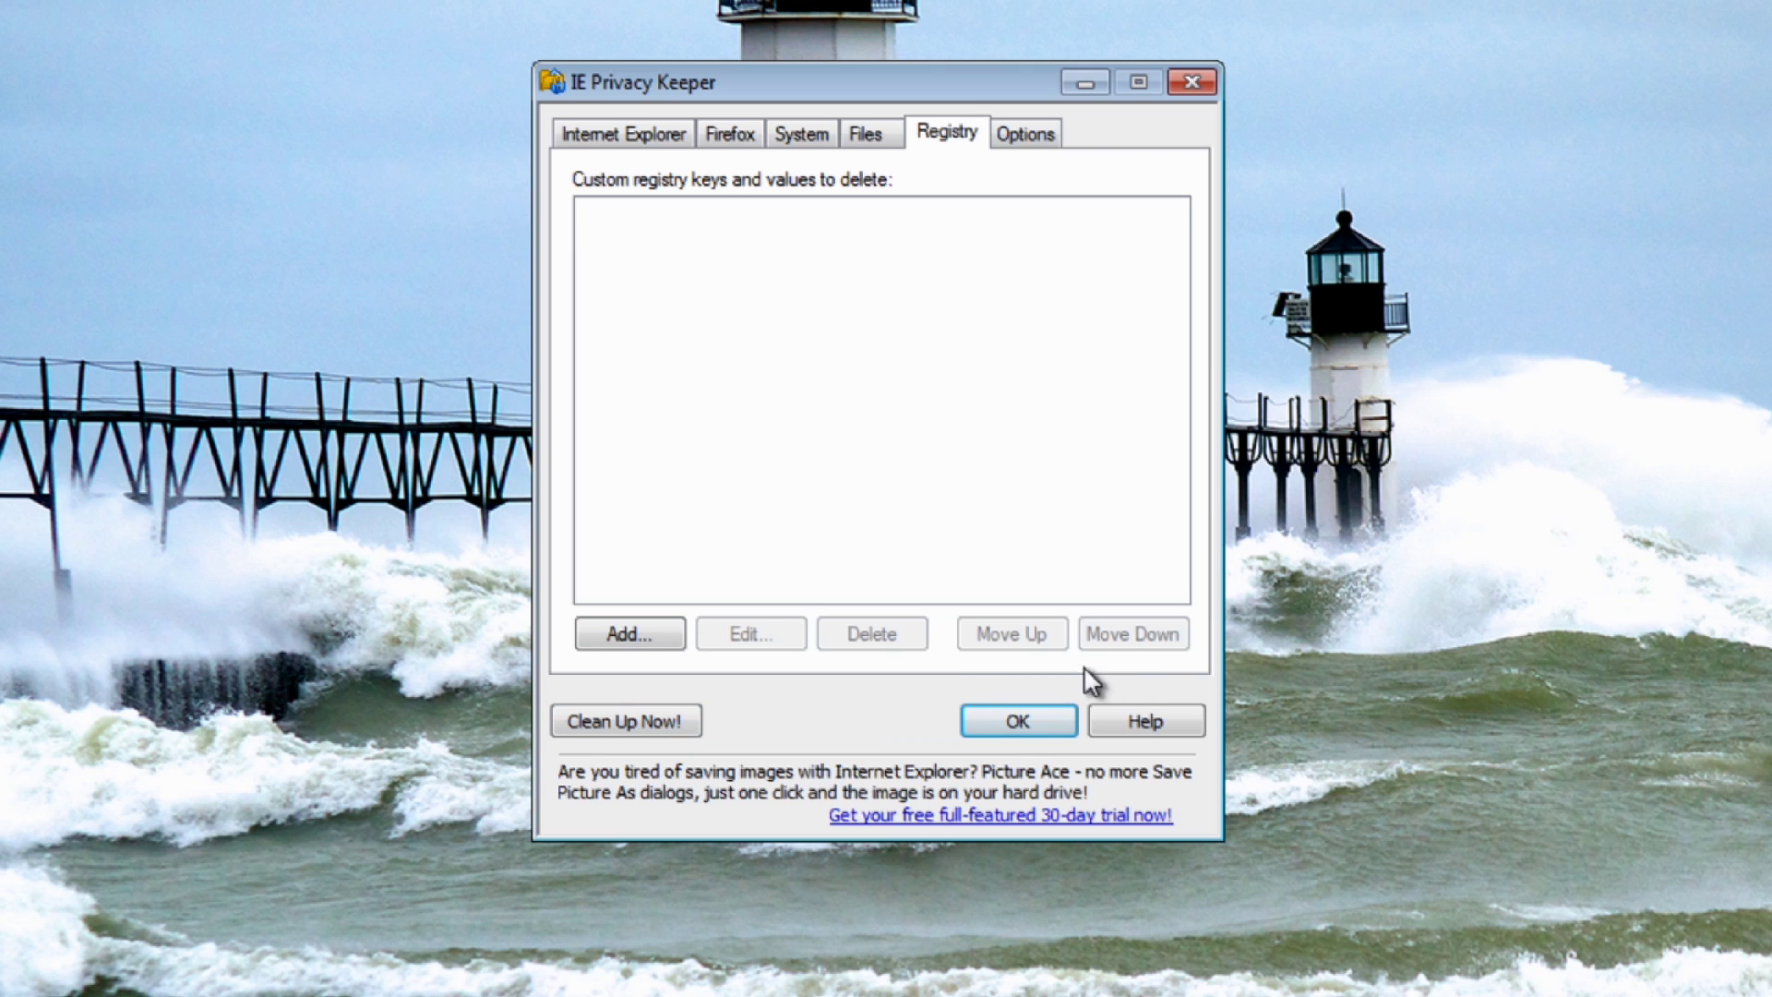
Begin a new registry key entry under HKEY_CURRENT_USER and launch Registry Editor from it.
click(623, 634)
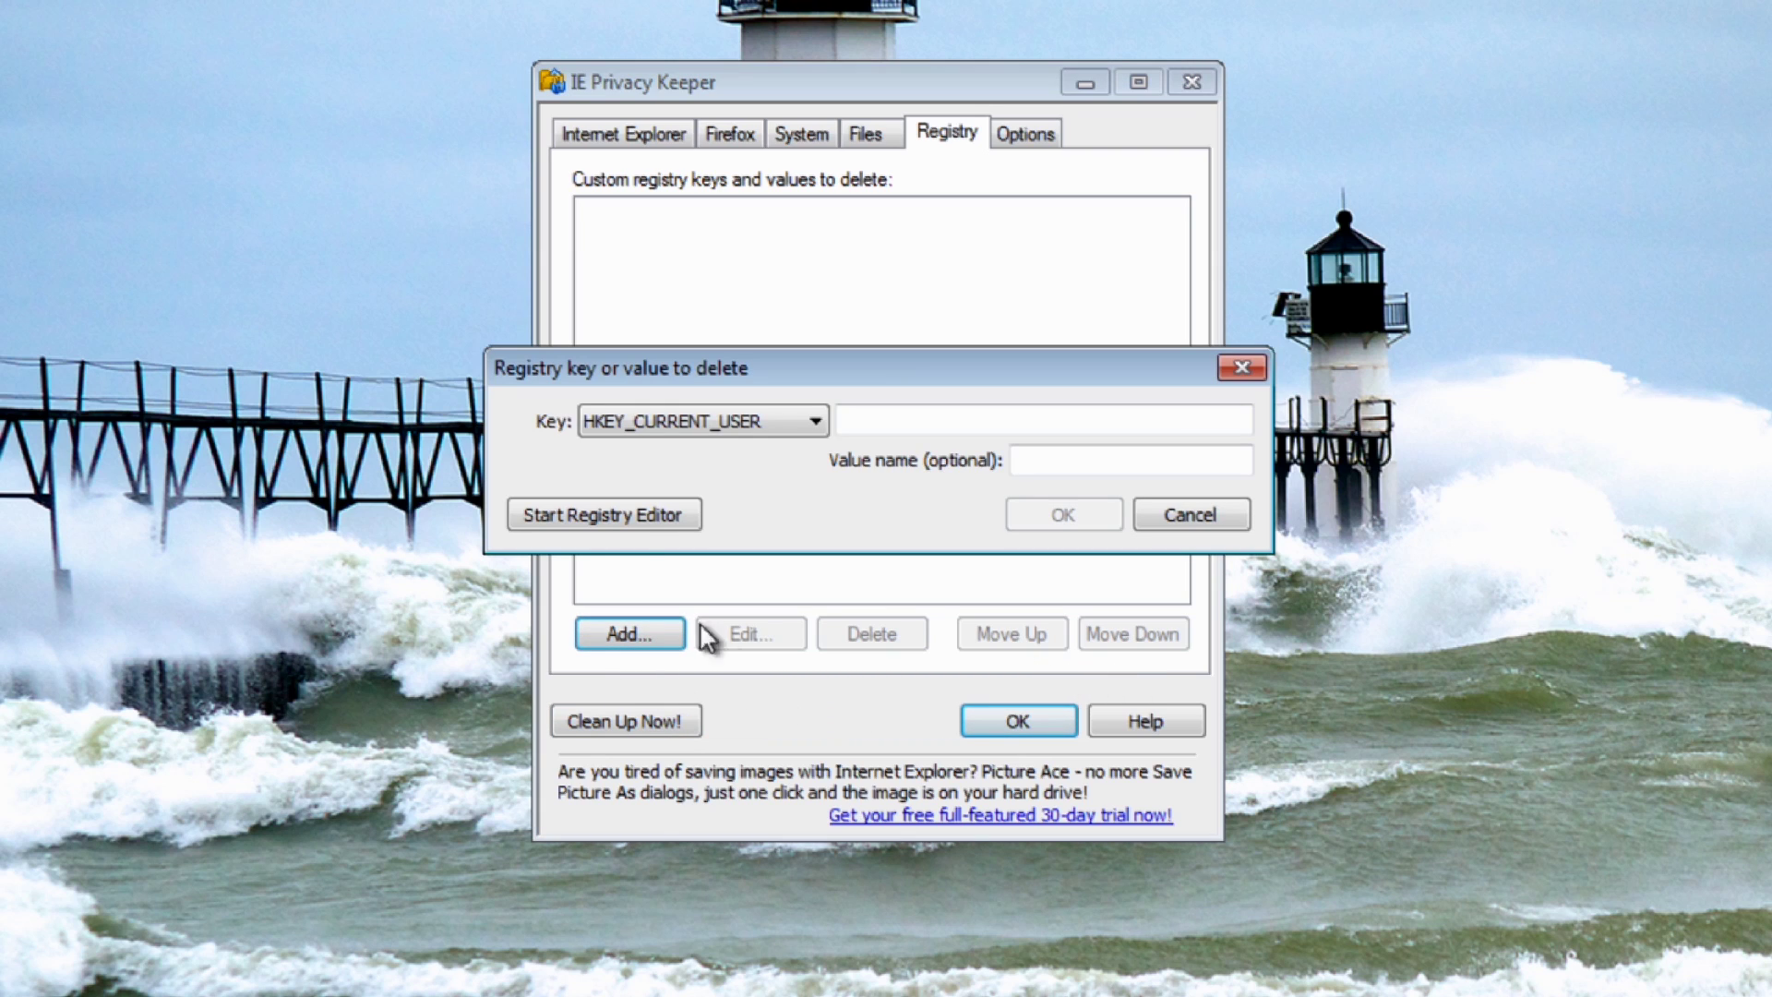
click(816, 423)
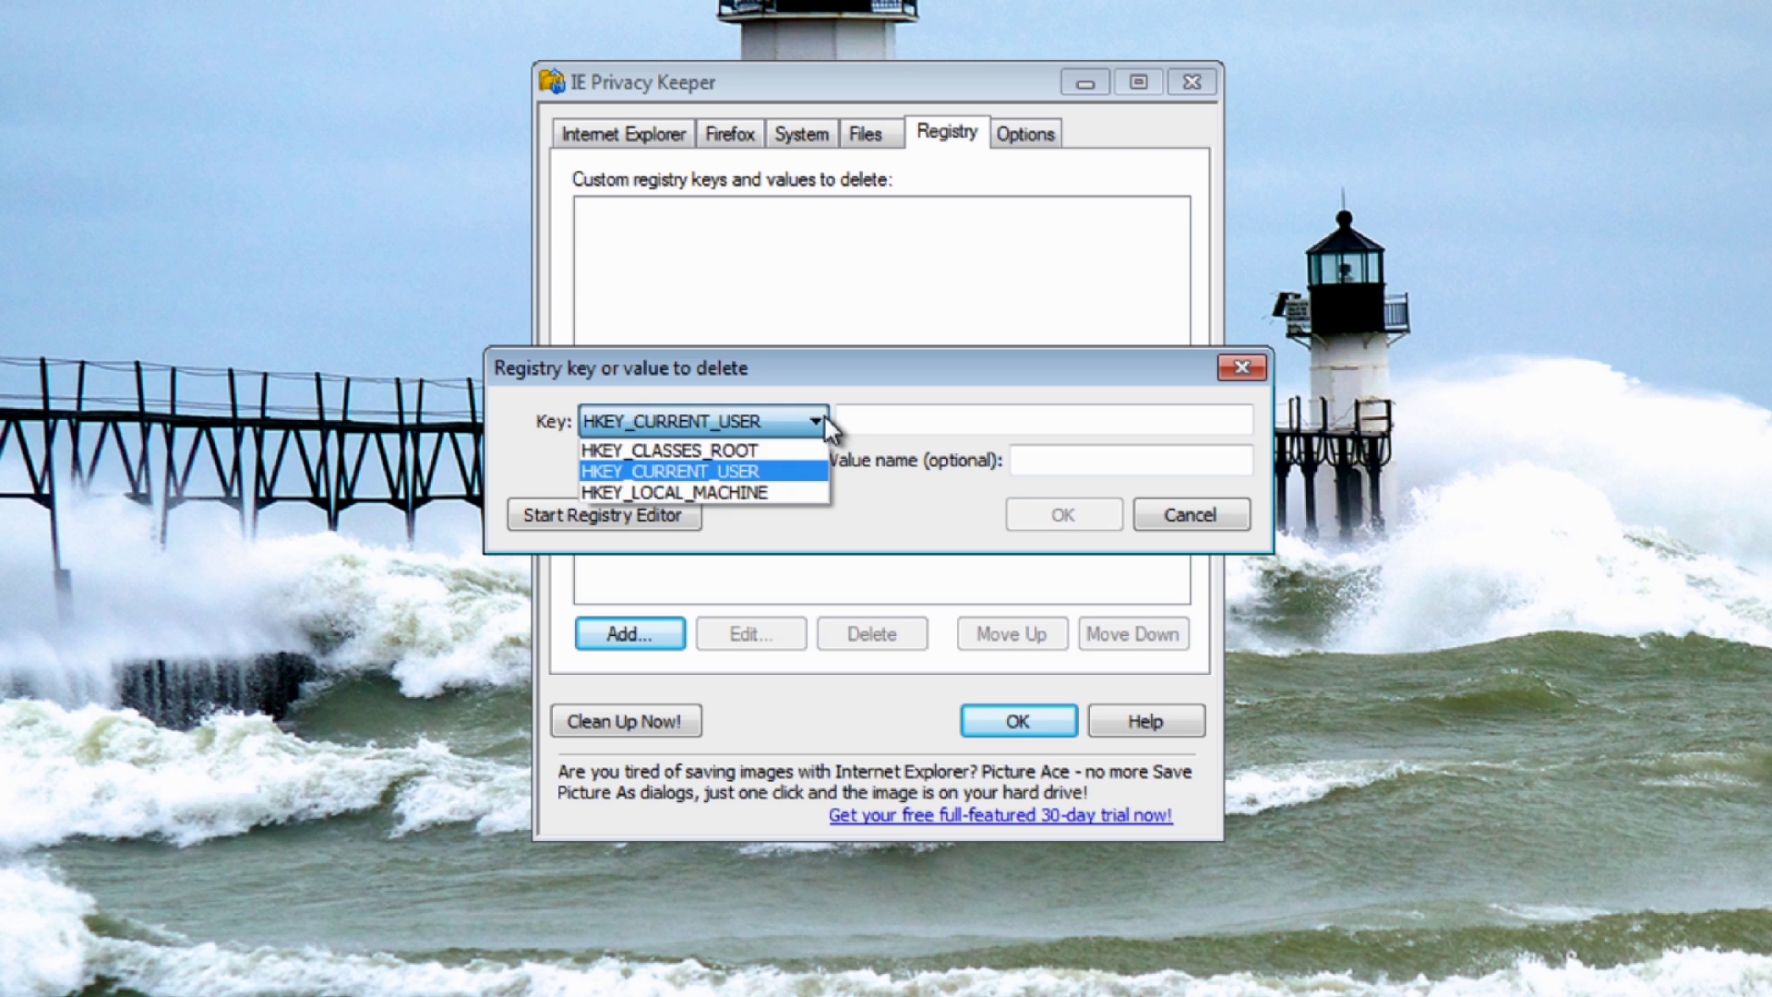
click(766, 472)
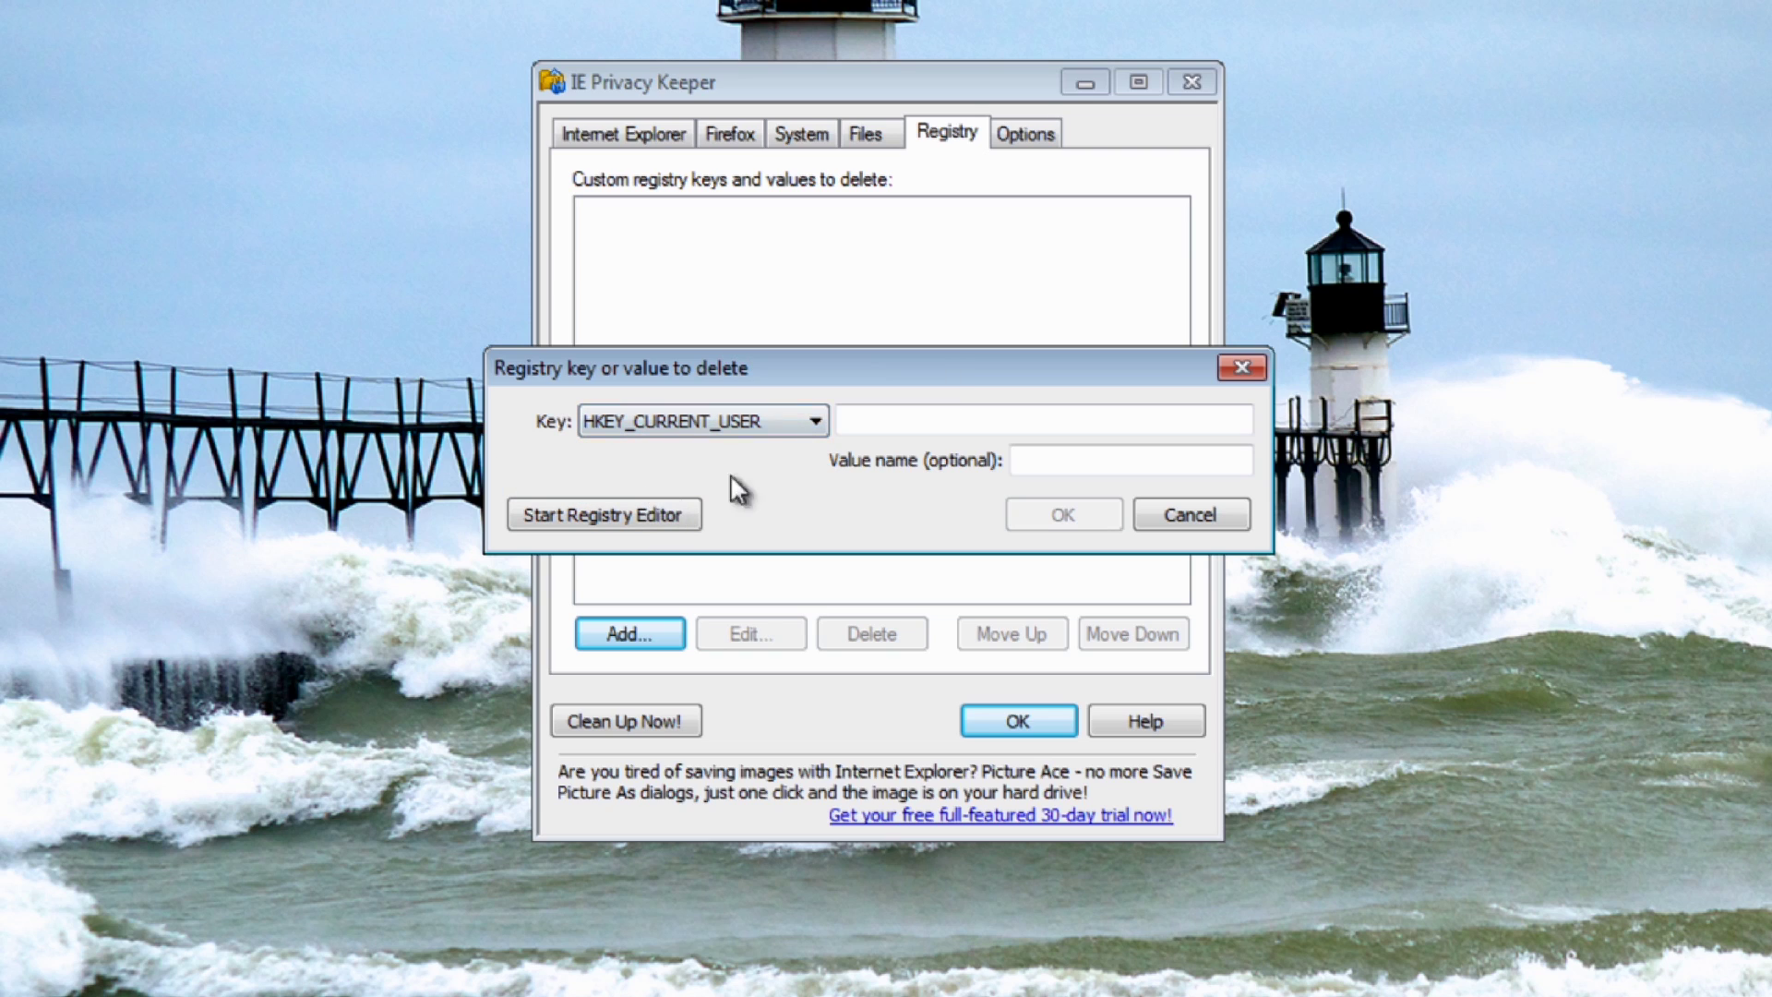
click(623, 509)
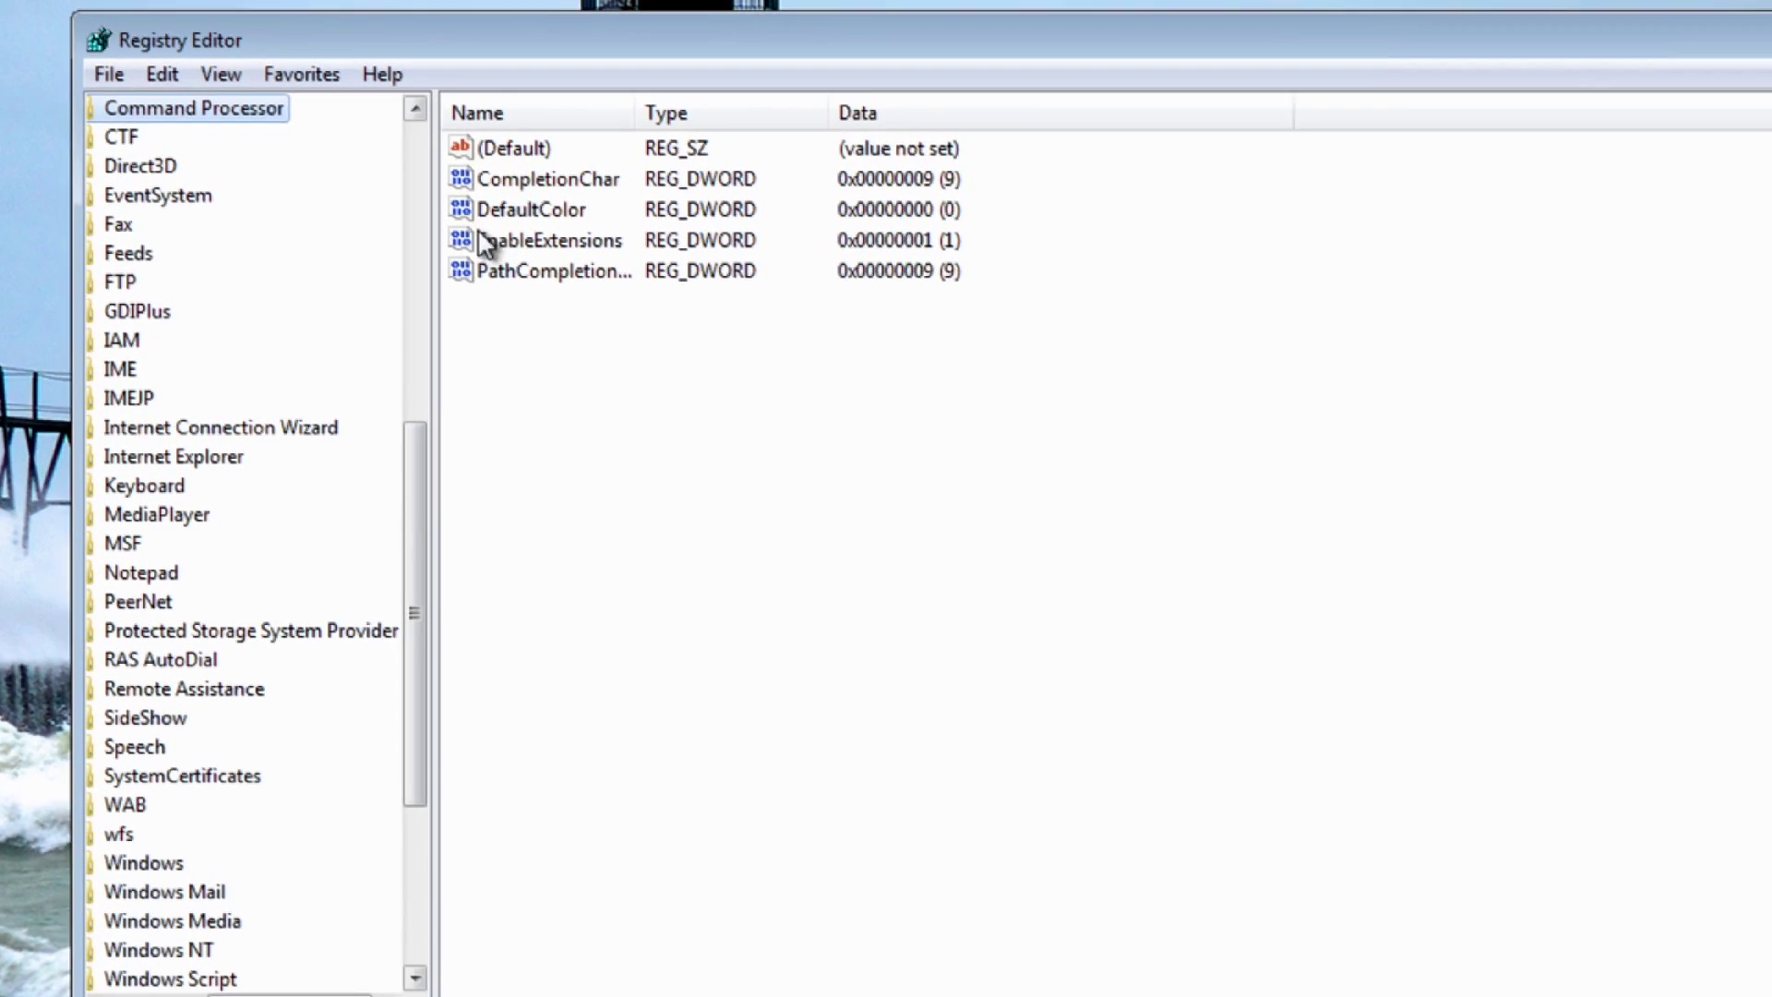
In Registry Editor, browse HKEY_CURRENT_USER > Software and expand its Microsoft key.
drag(362, 572, 368, 468)
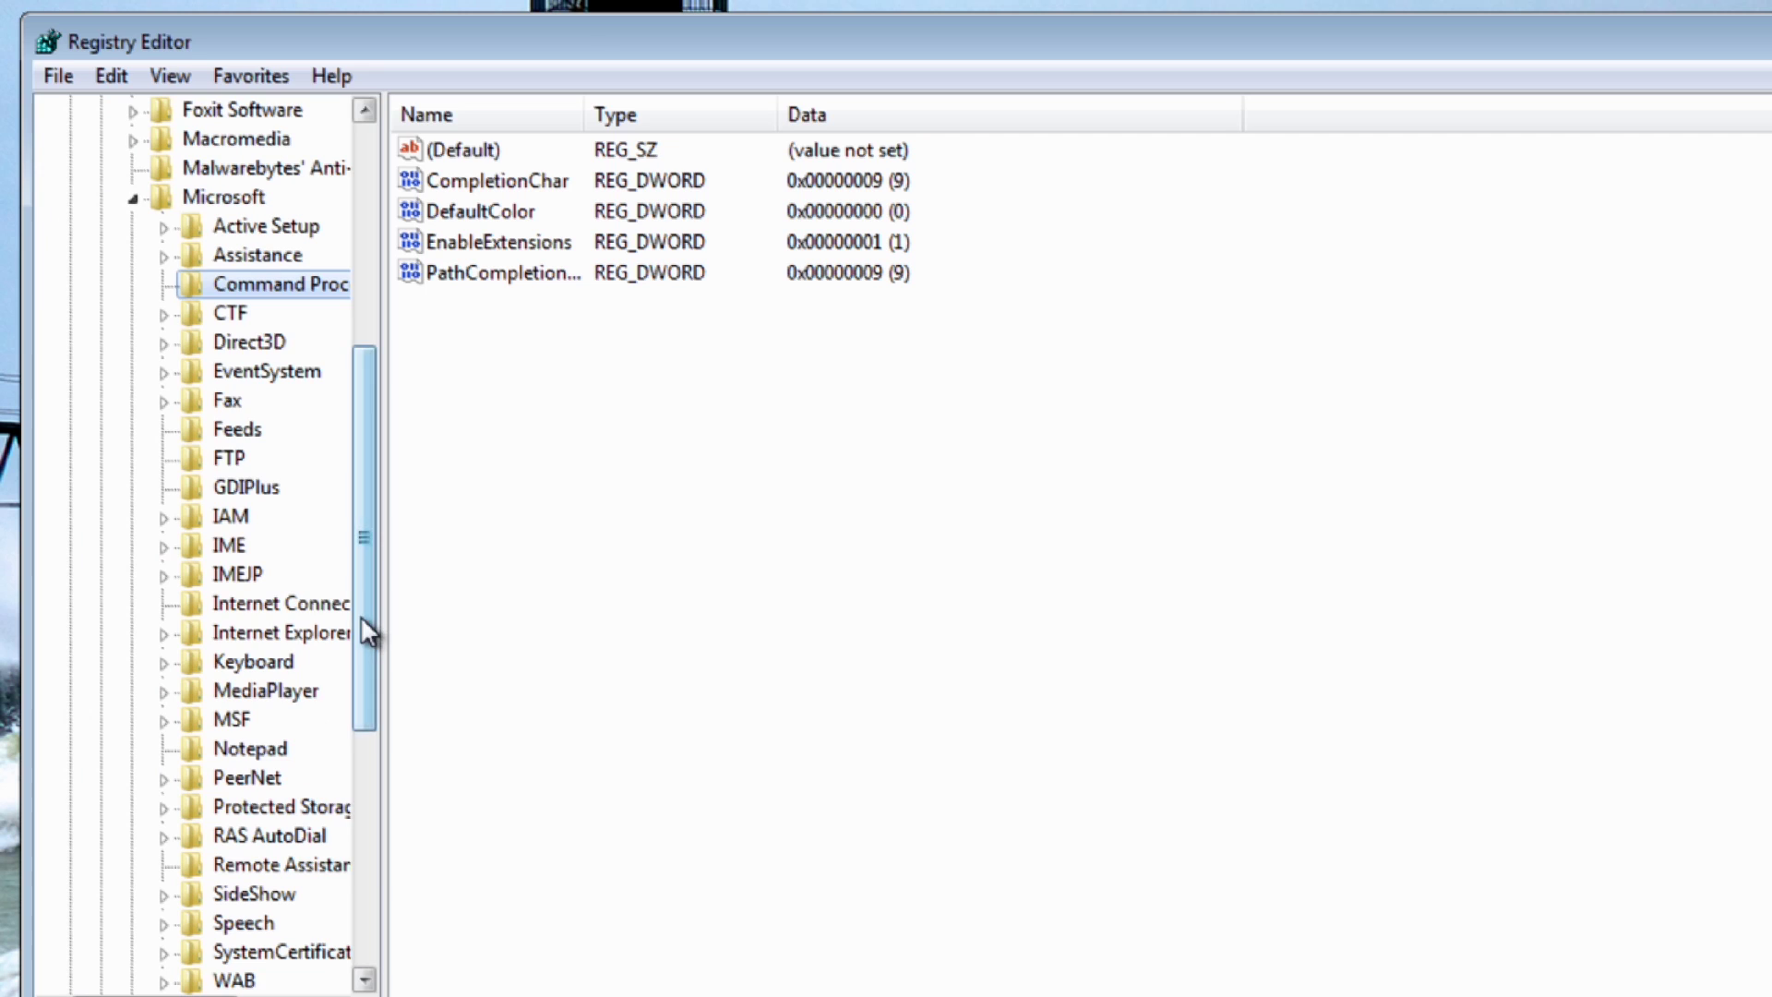
drag(360, 616, 349, 496)
click(133, 483)
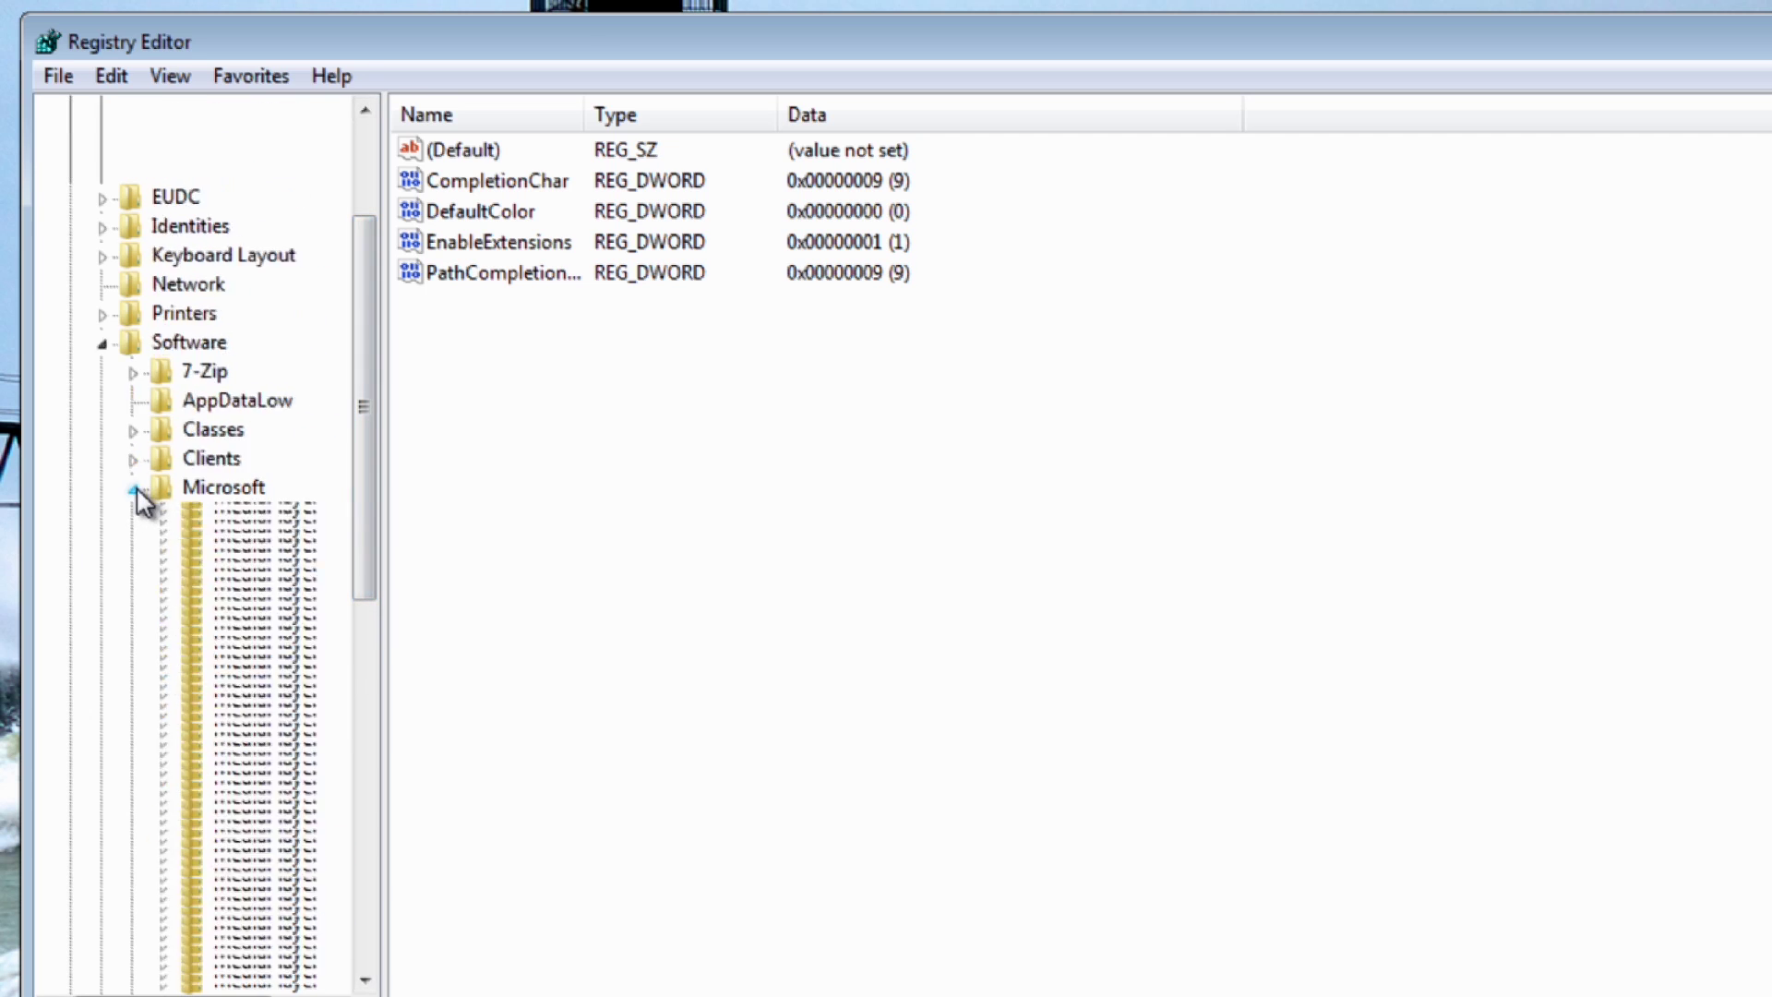
click(98, 459)
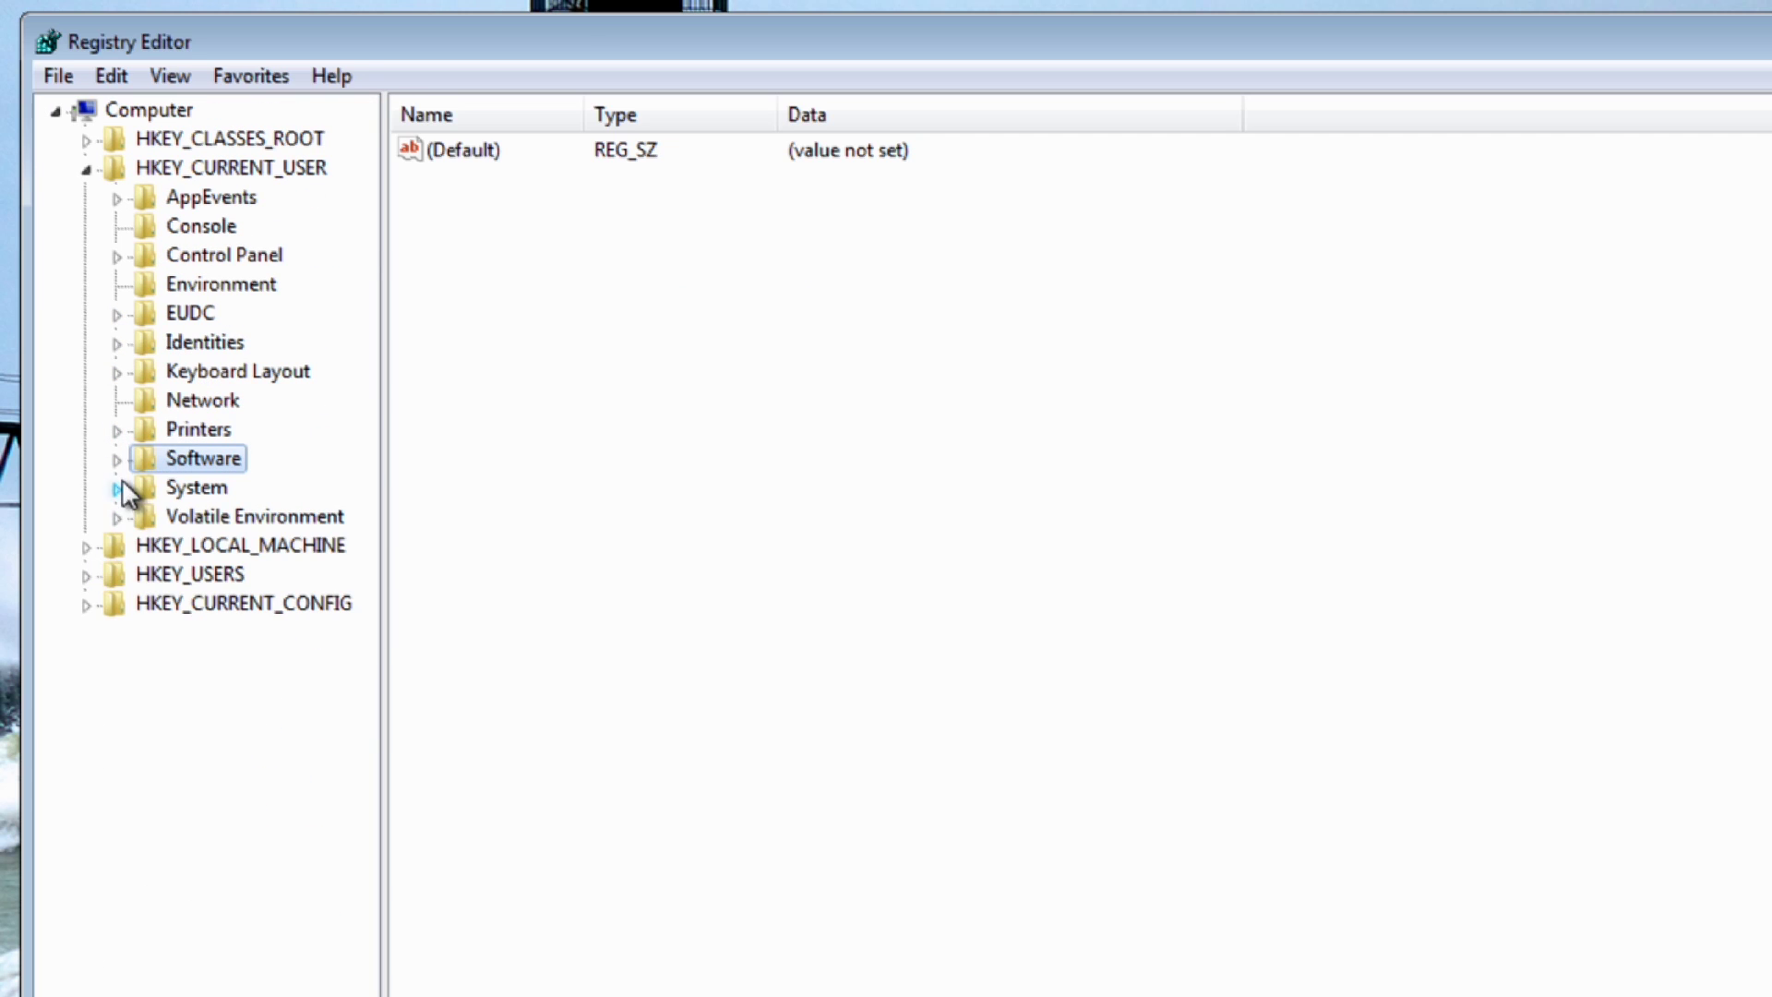
double_click(238, 690)
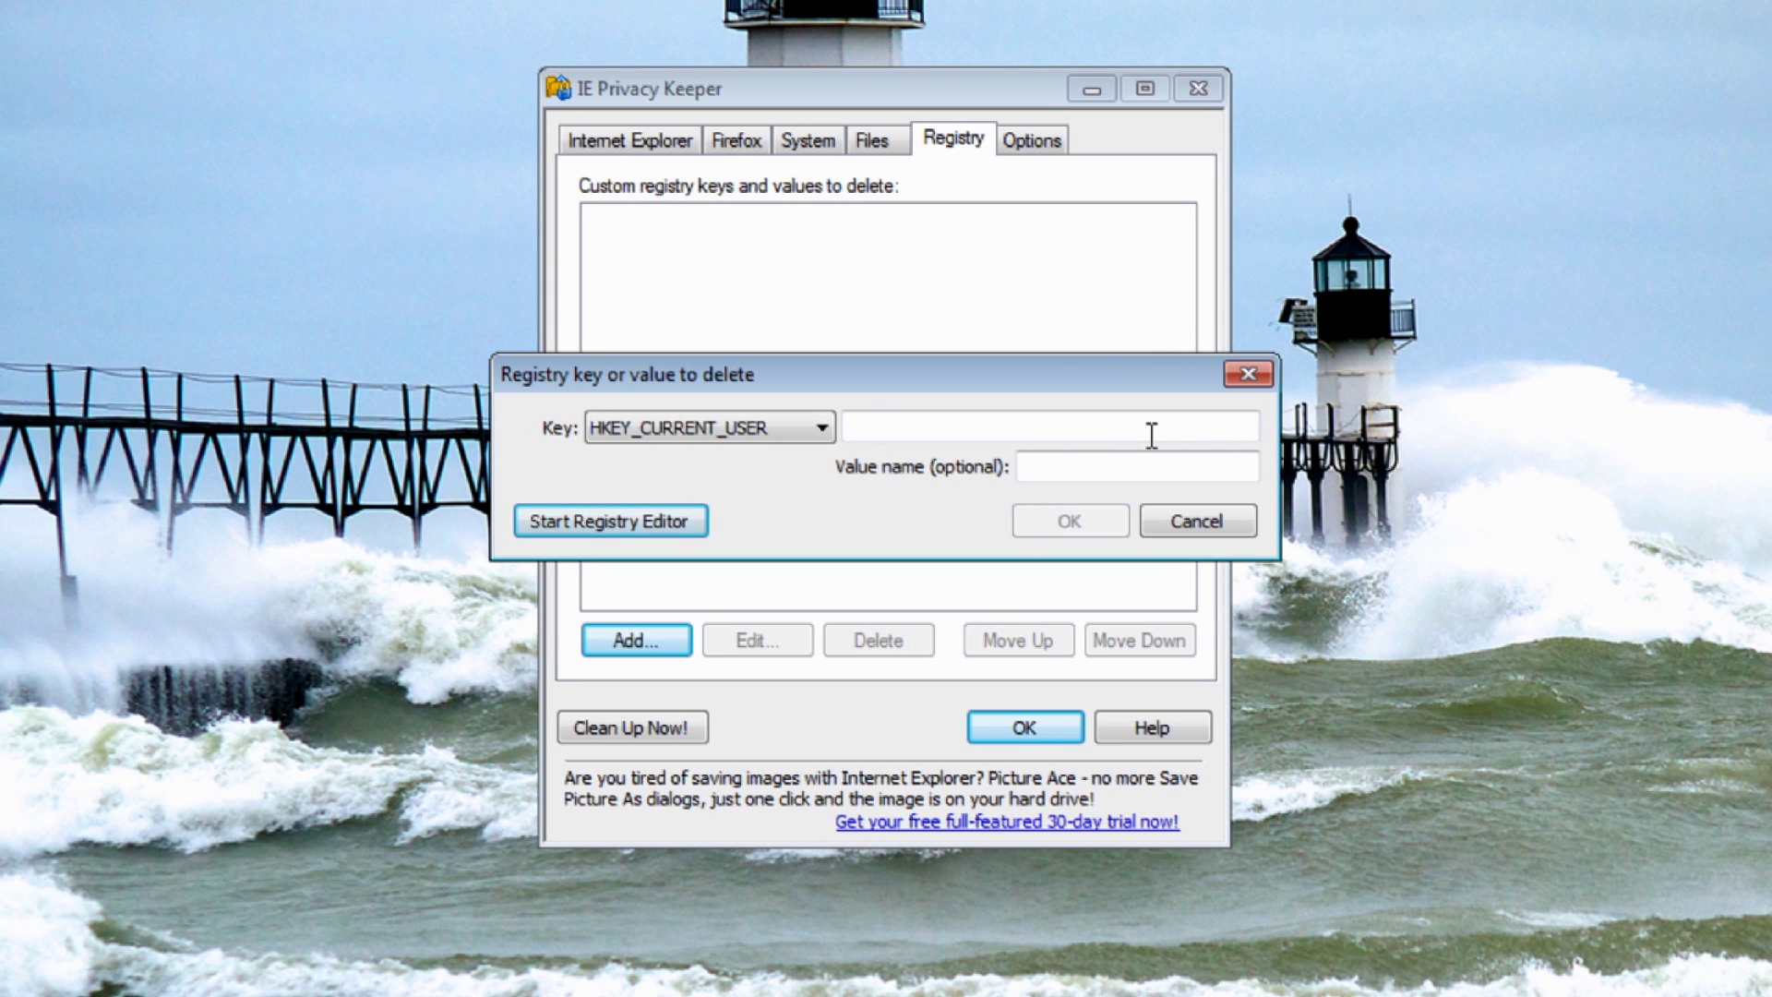
Cancel the registry-key dialog without adding a key and go to the Options page.
mouse_move(1152, 434)
click(1194, 522)
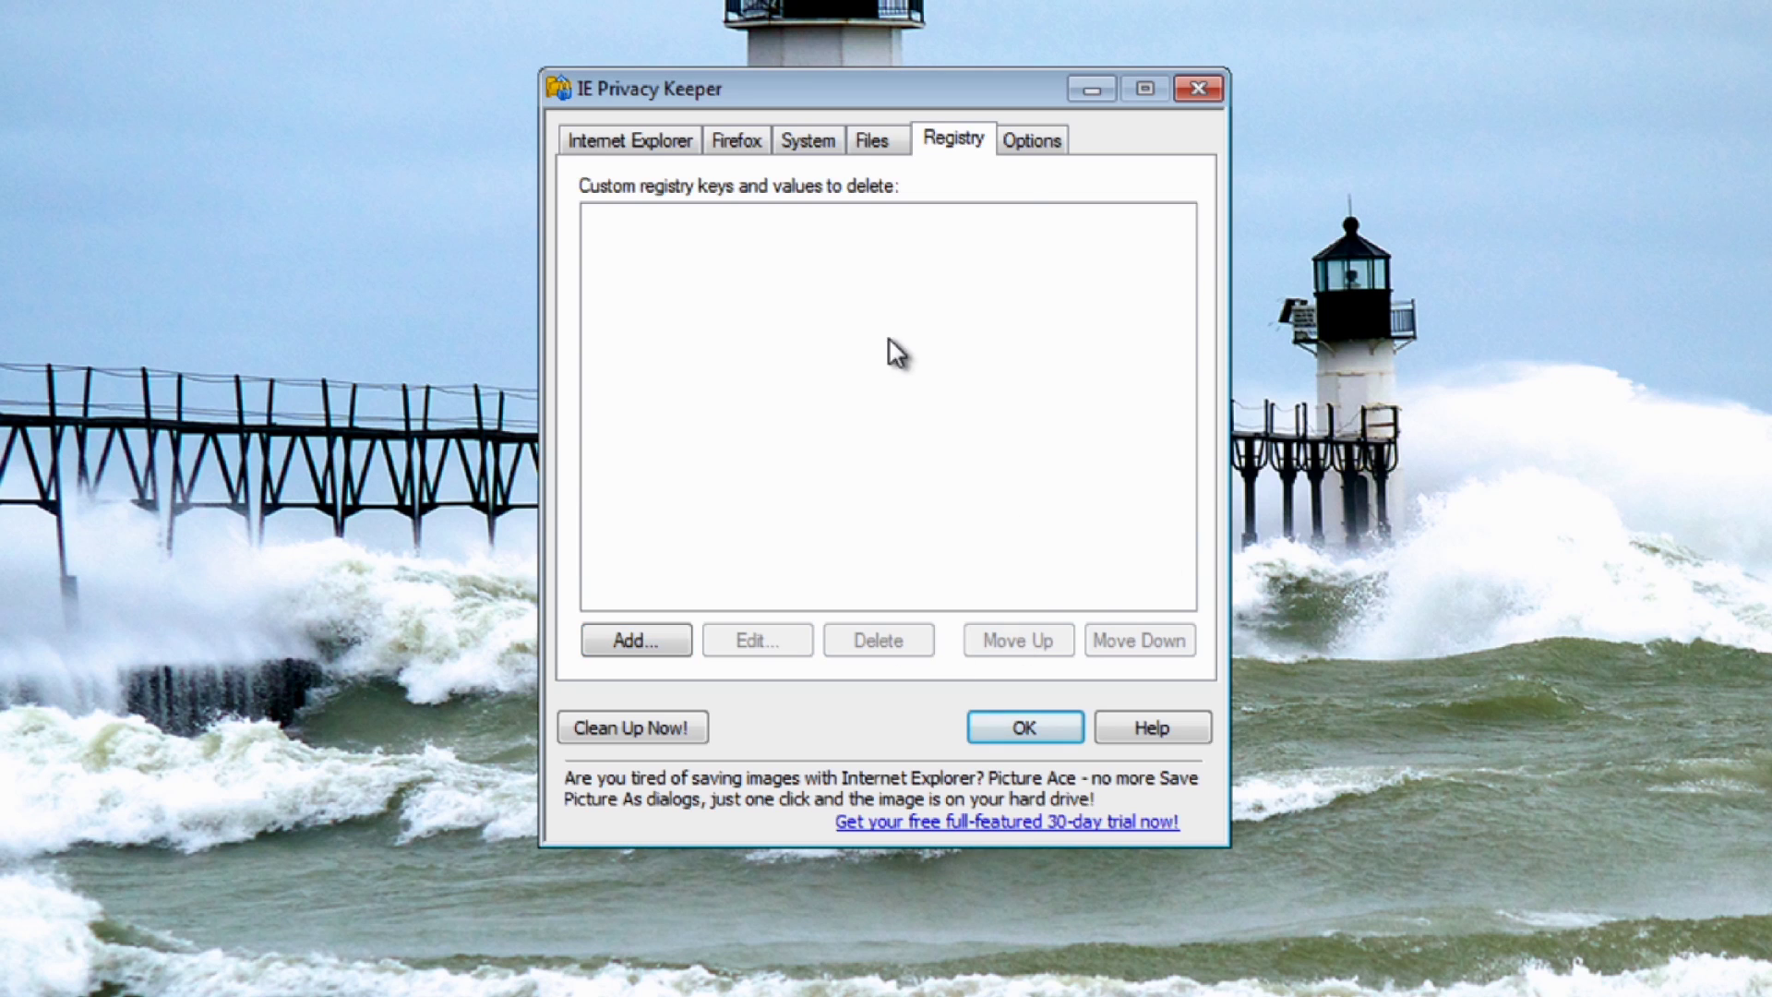
click(1030, 142)
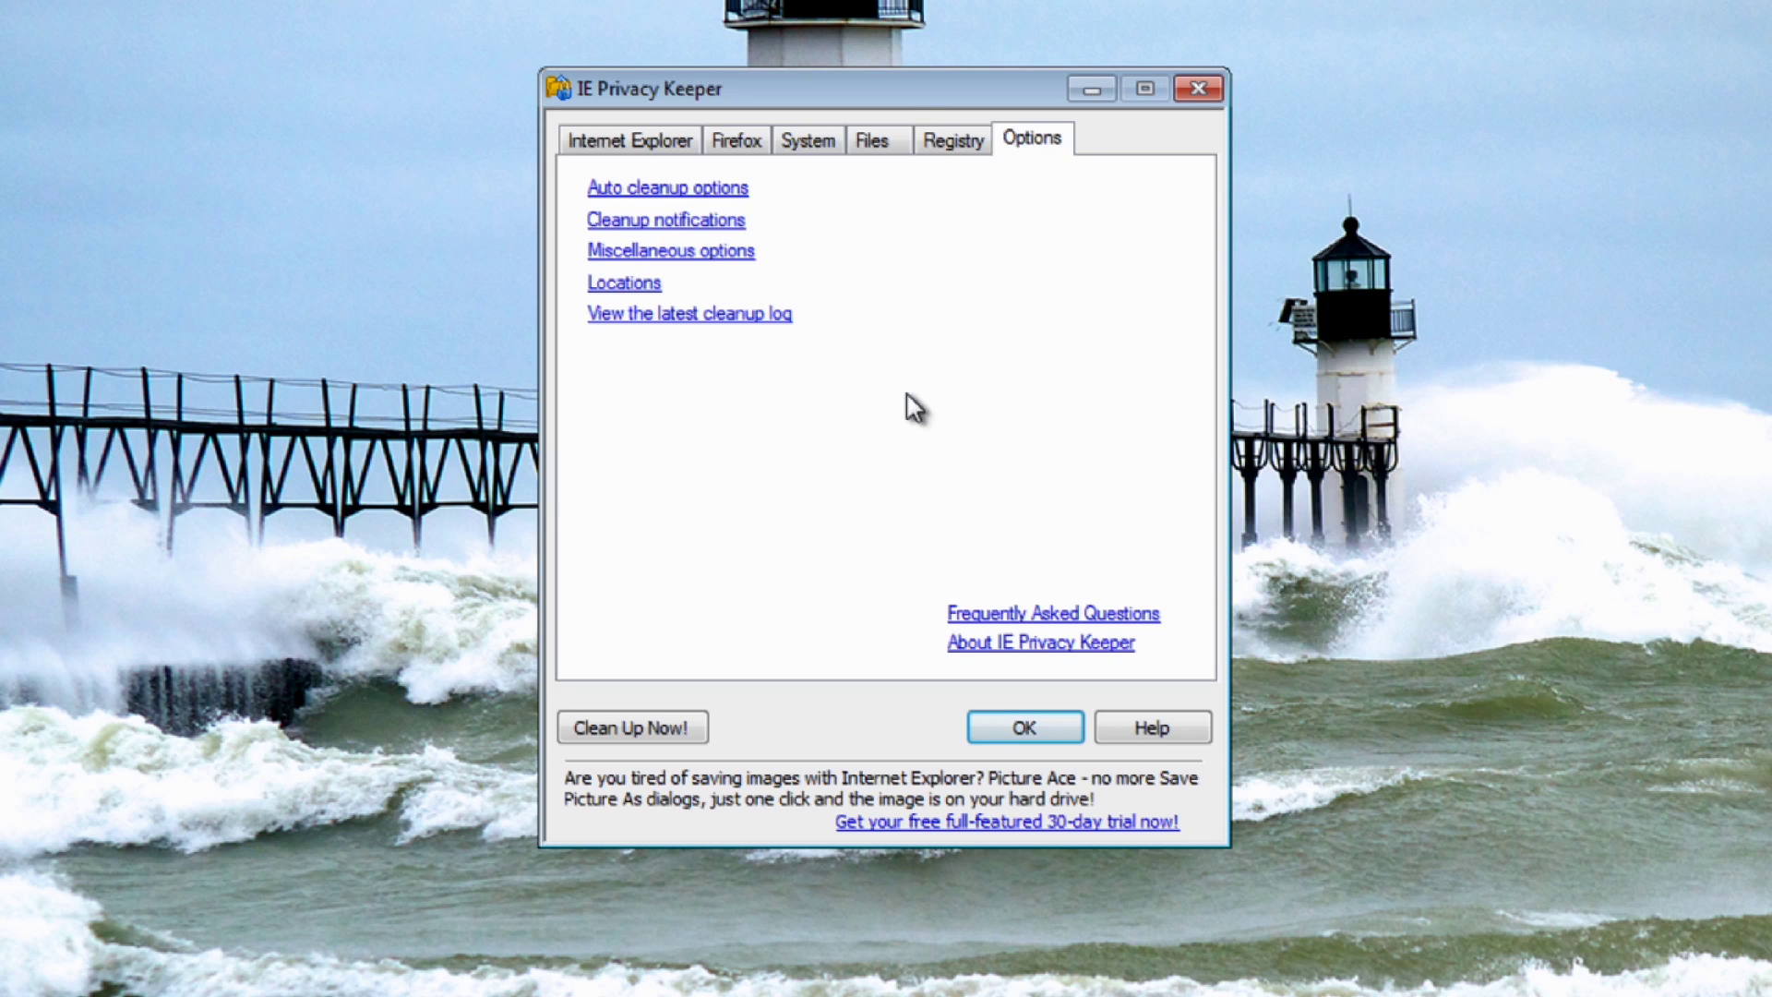
click(654, 188)
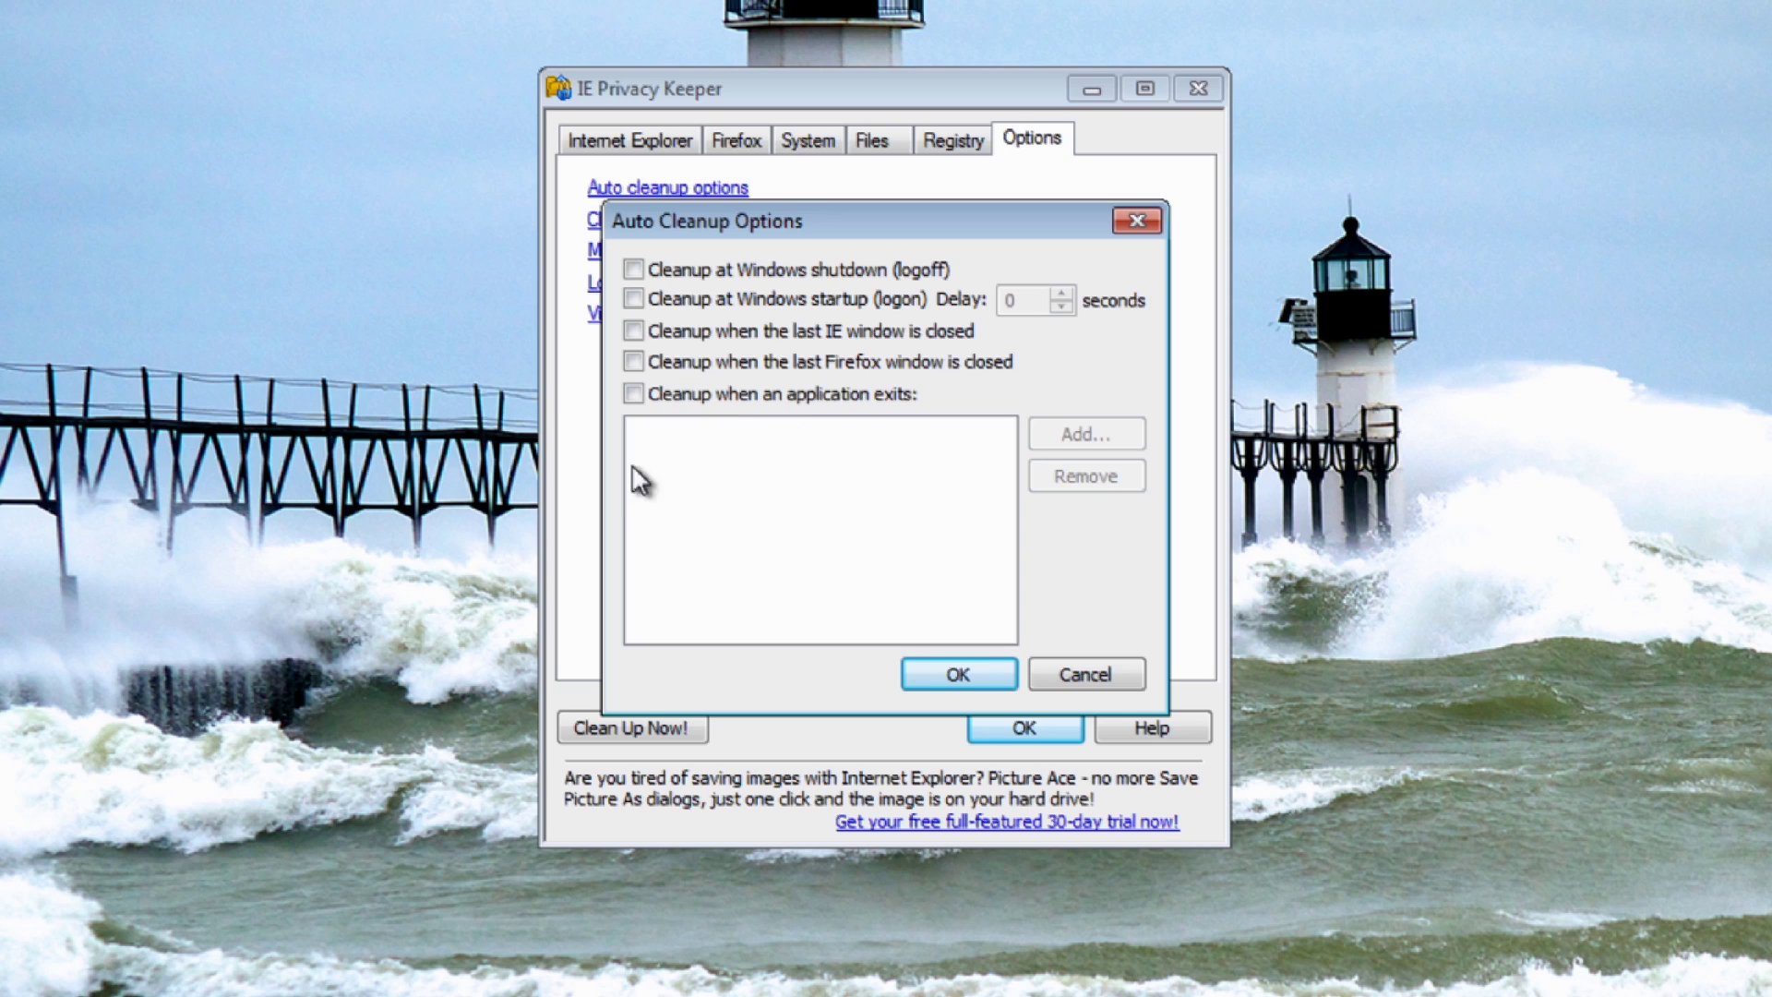
click(633, 360)
click(1072, 683)
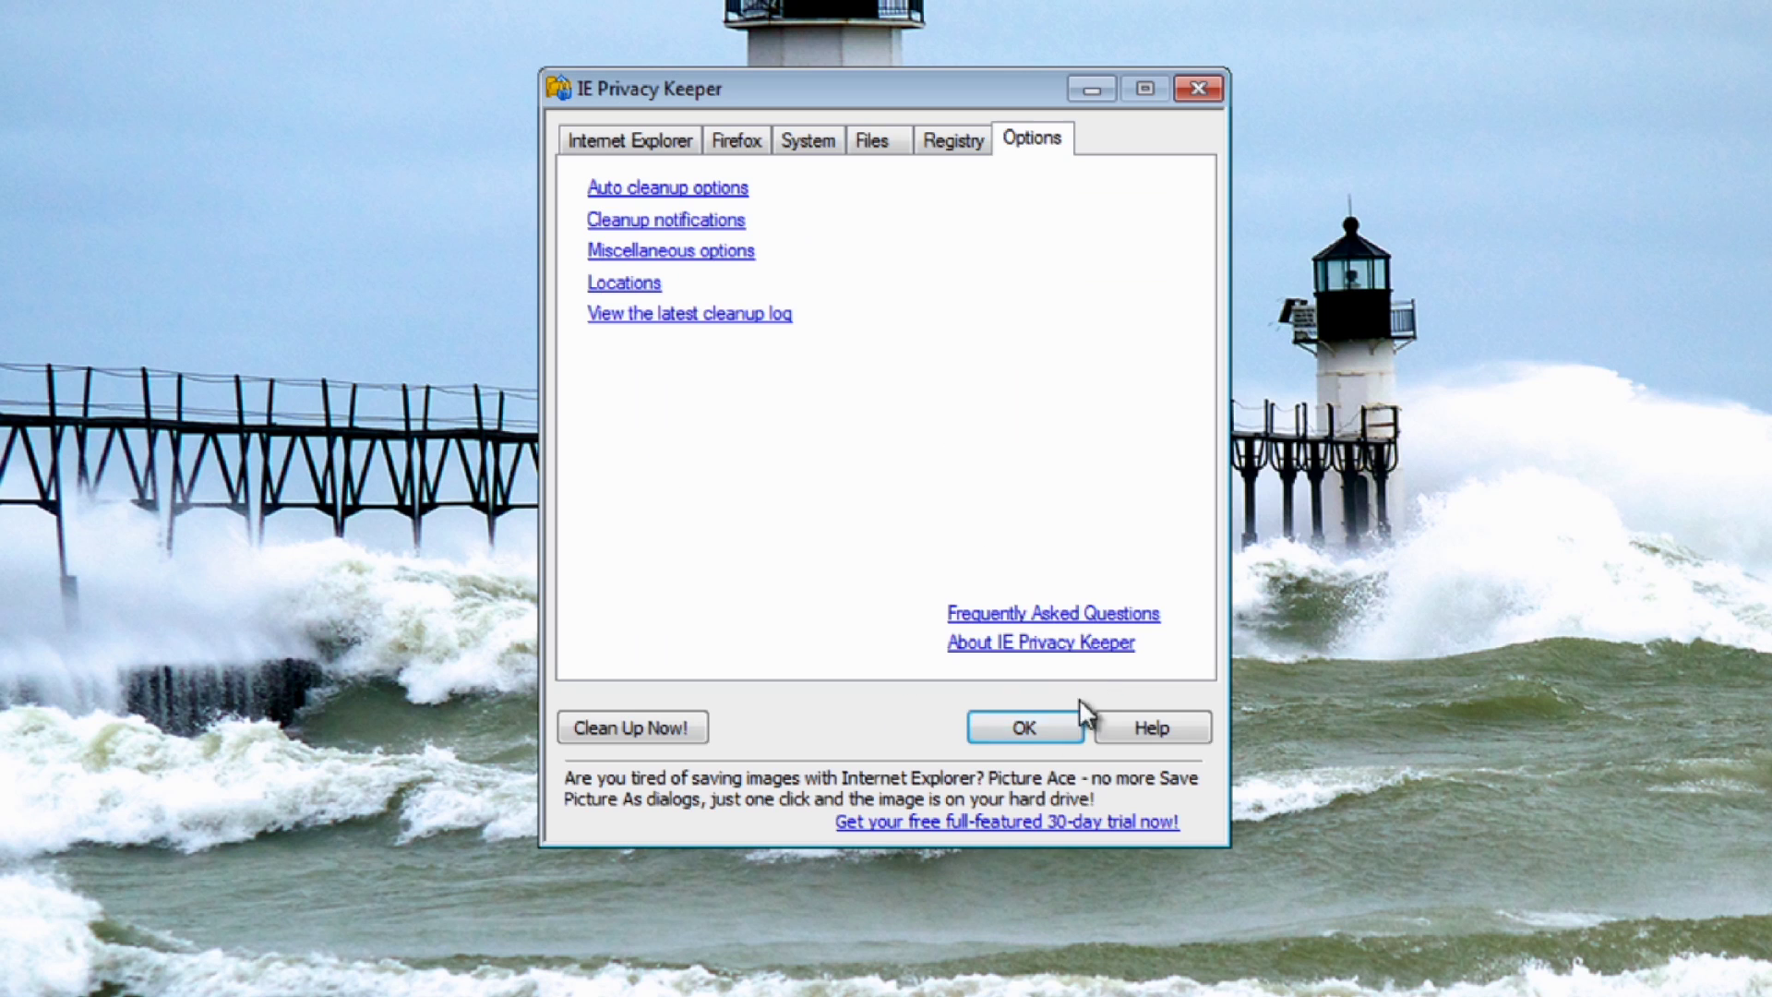
click(657, 223)
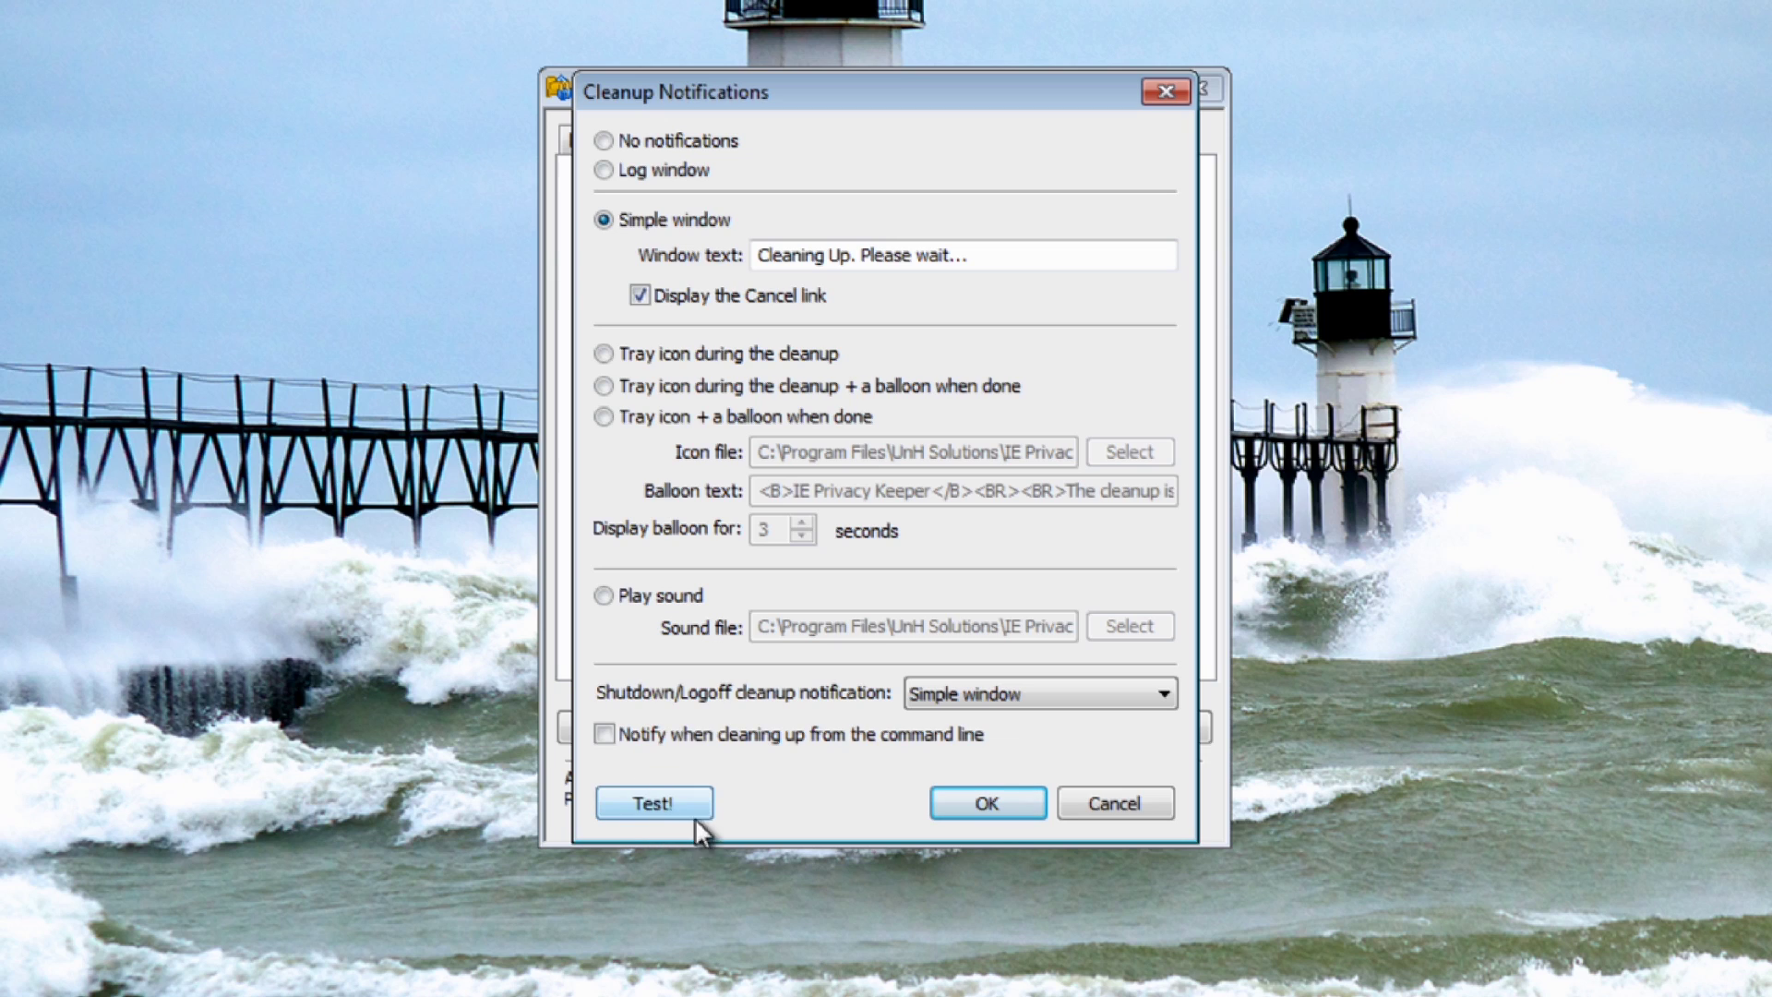
click(1110, 803)
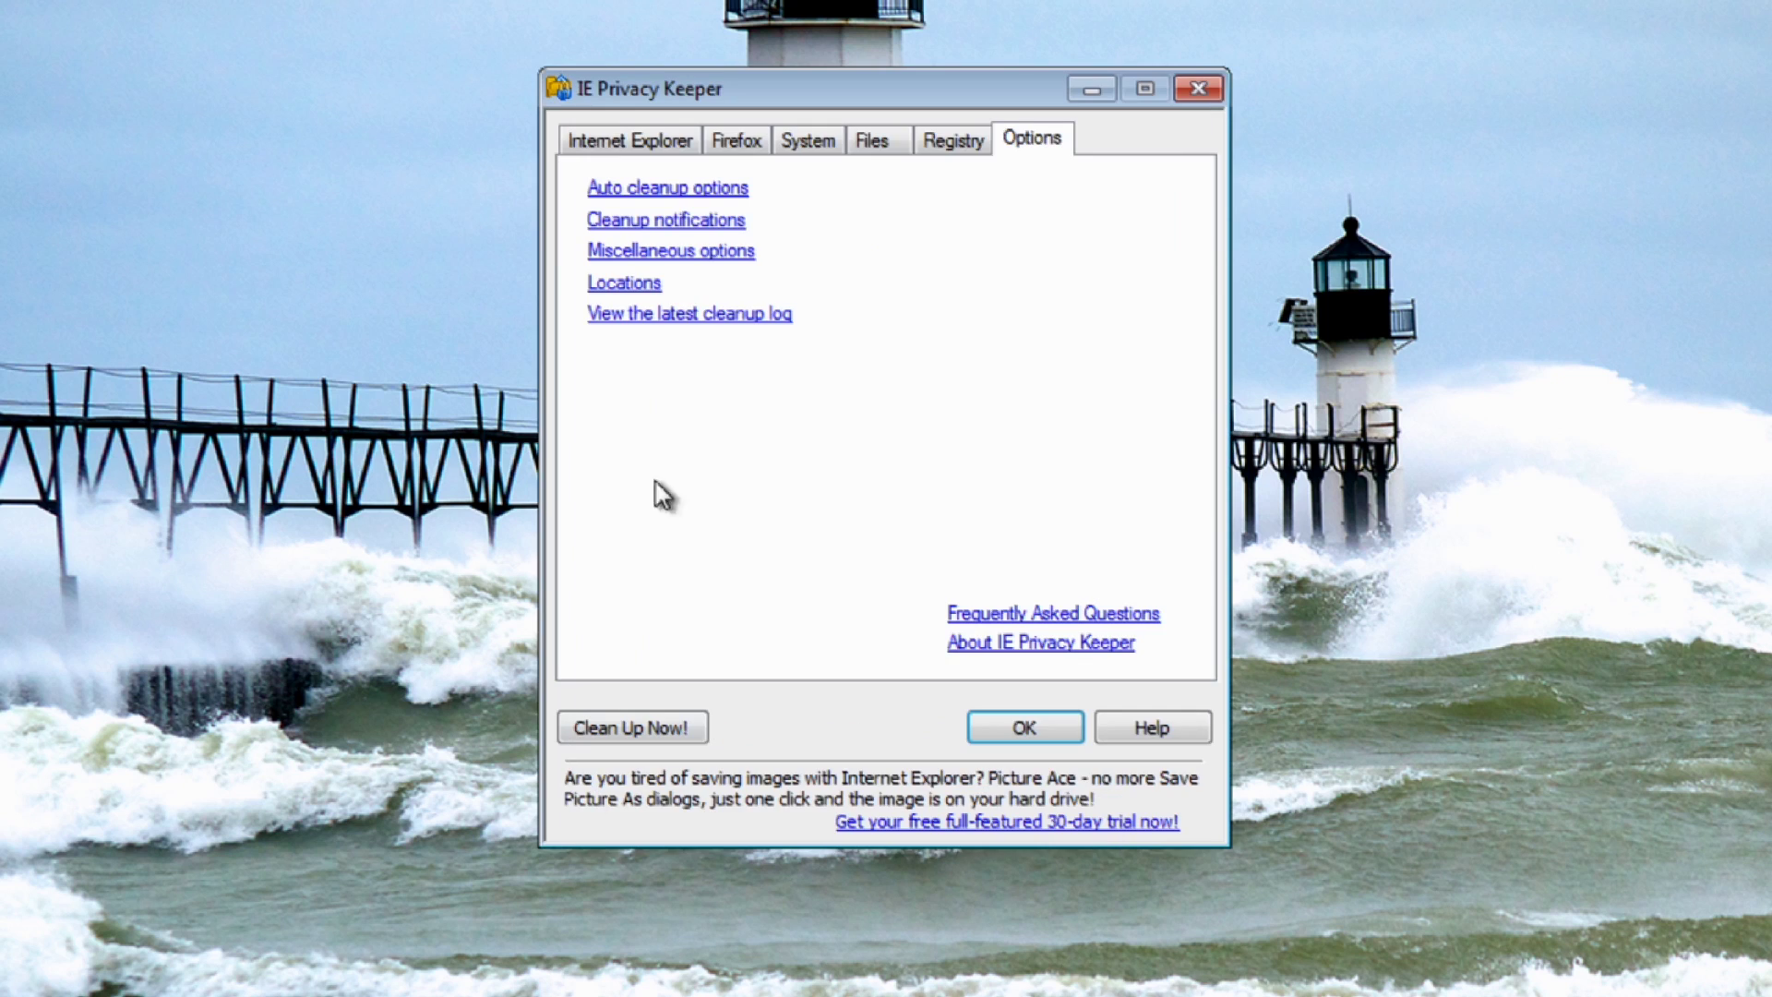
click(687, 263)
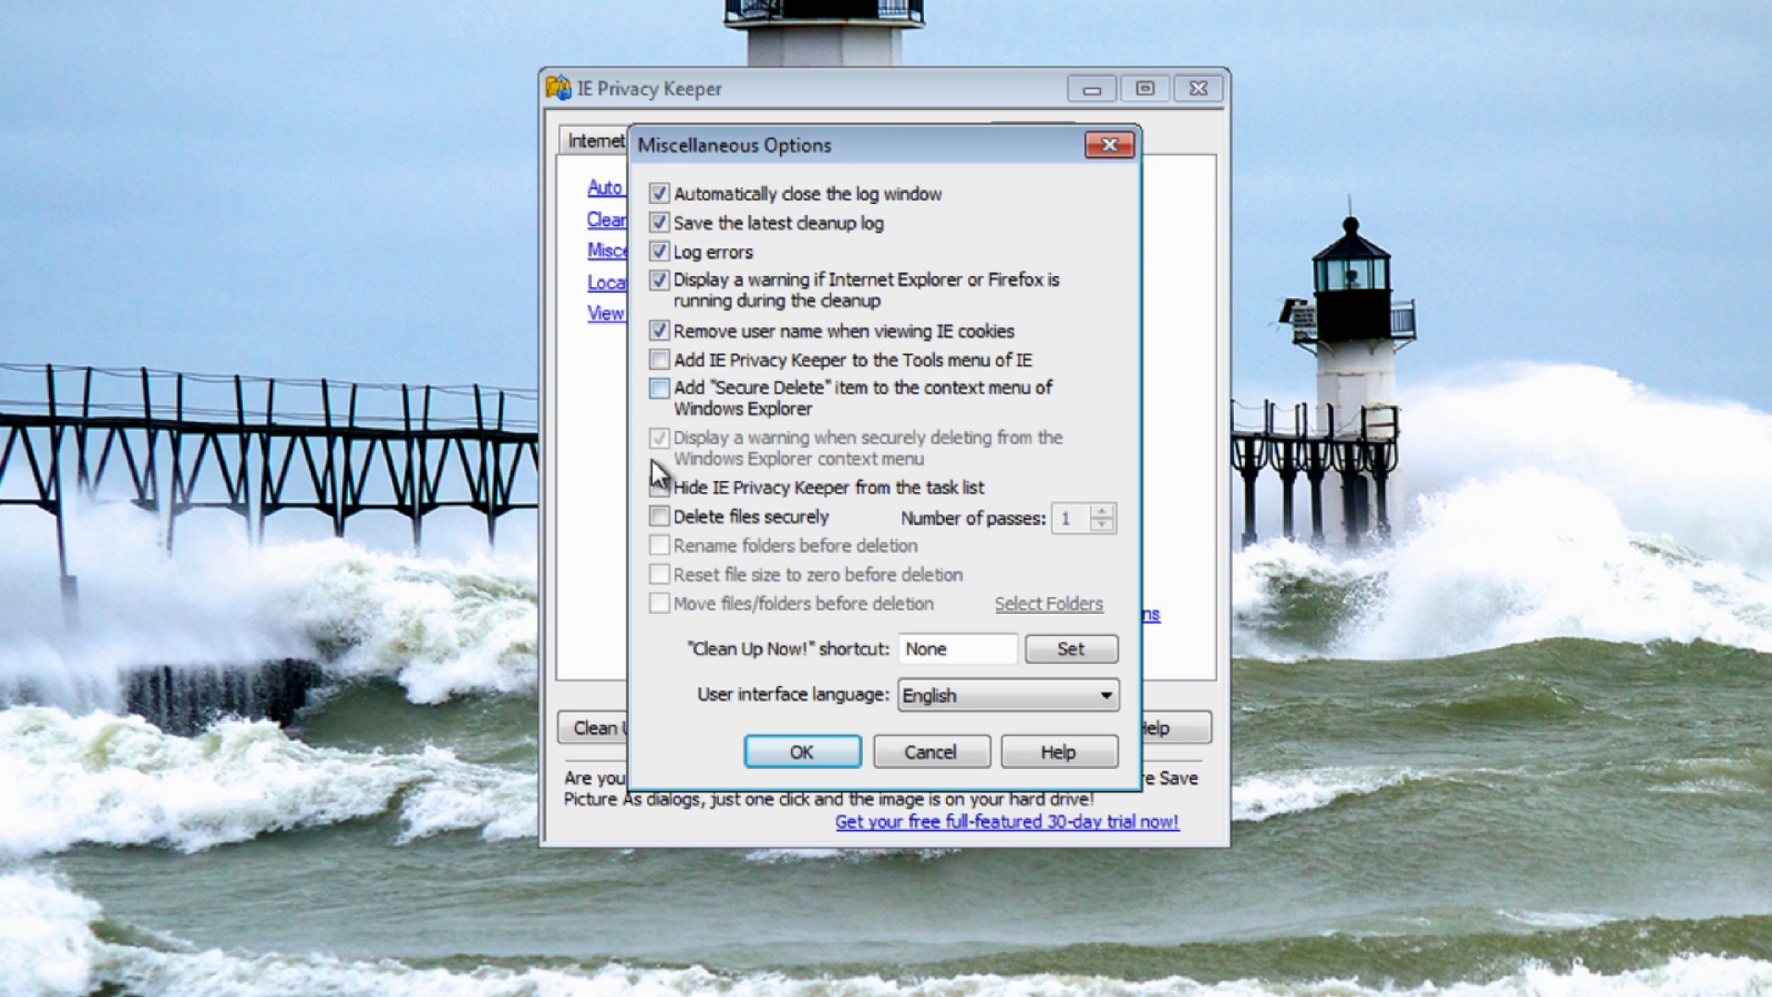
Enable secure file deletion with 3 overwrite passes and renaming folders before deletion.
click(657, 515)
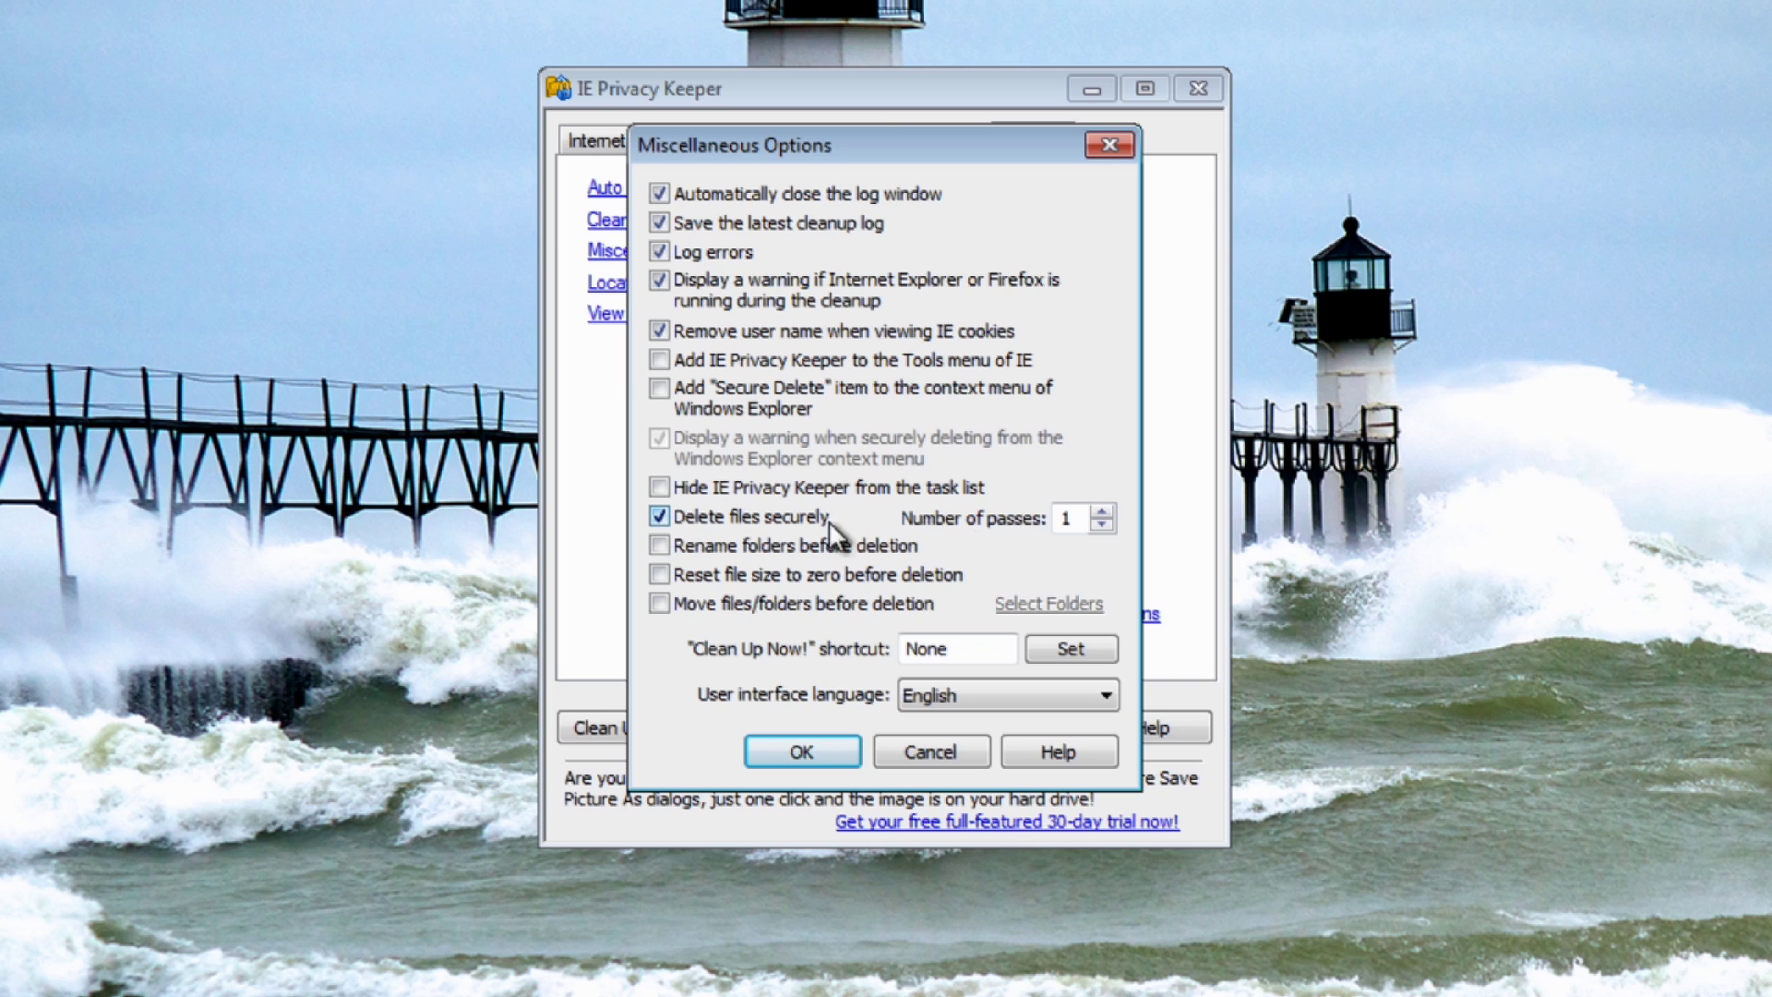
click(1100, 523)
click(1100, 524)
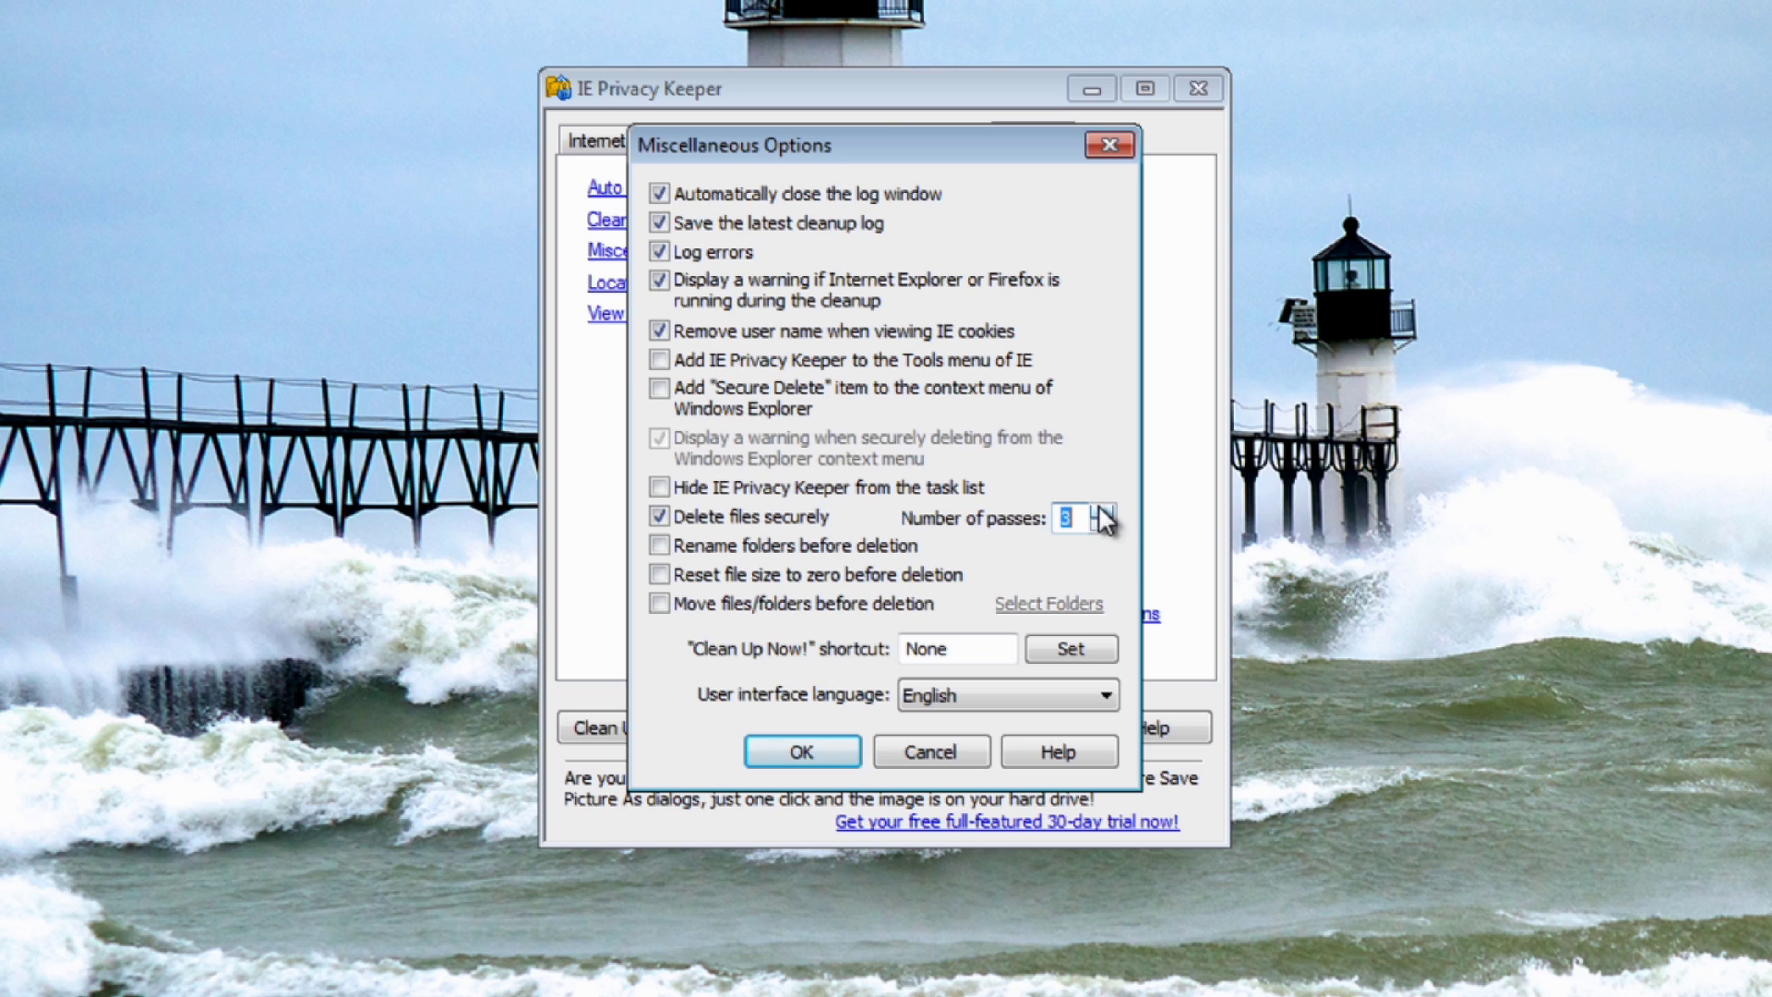
click(1101, 512)
click(1103, 514)
click(1102, 514)
click(1102, 514)
click(1102, 510)
click(1102, 510)
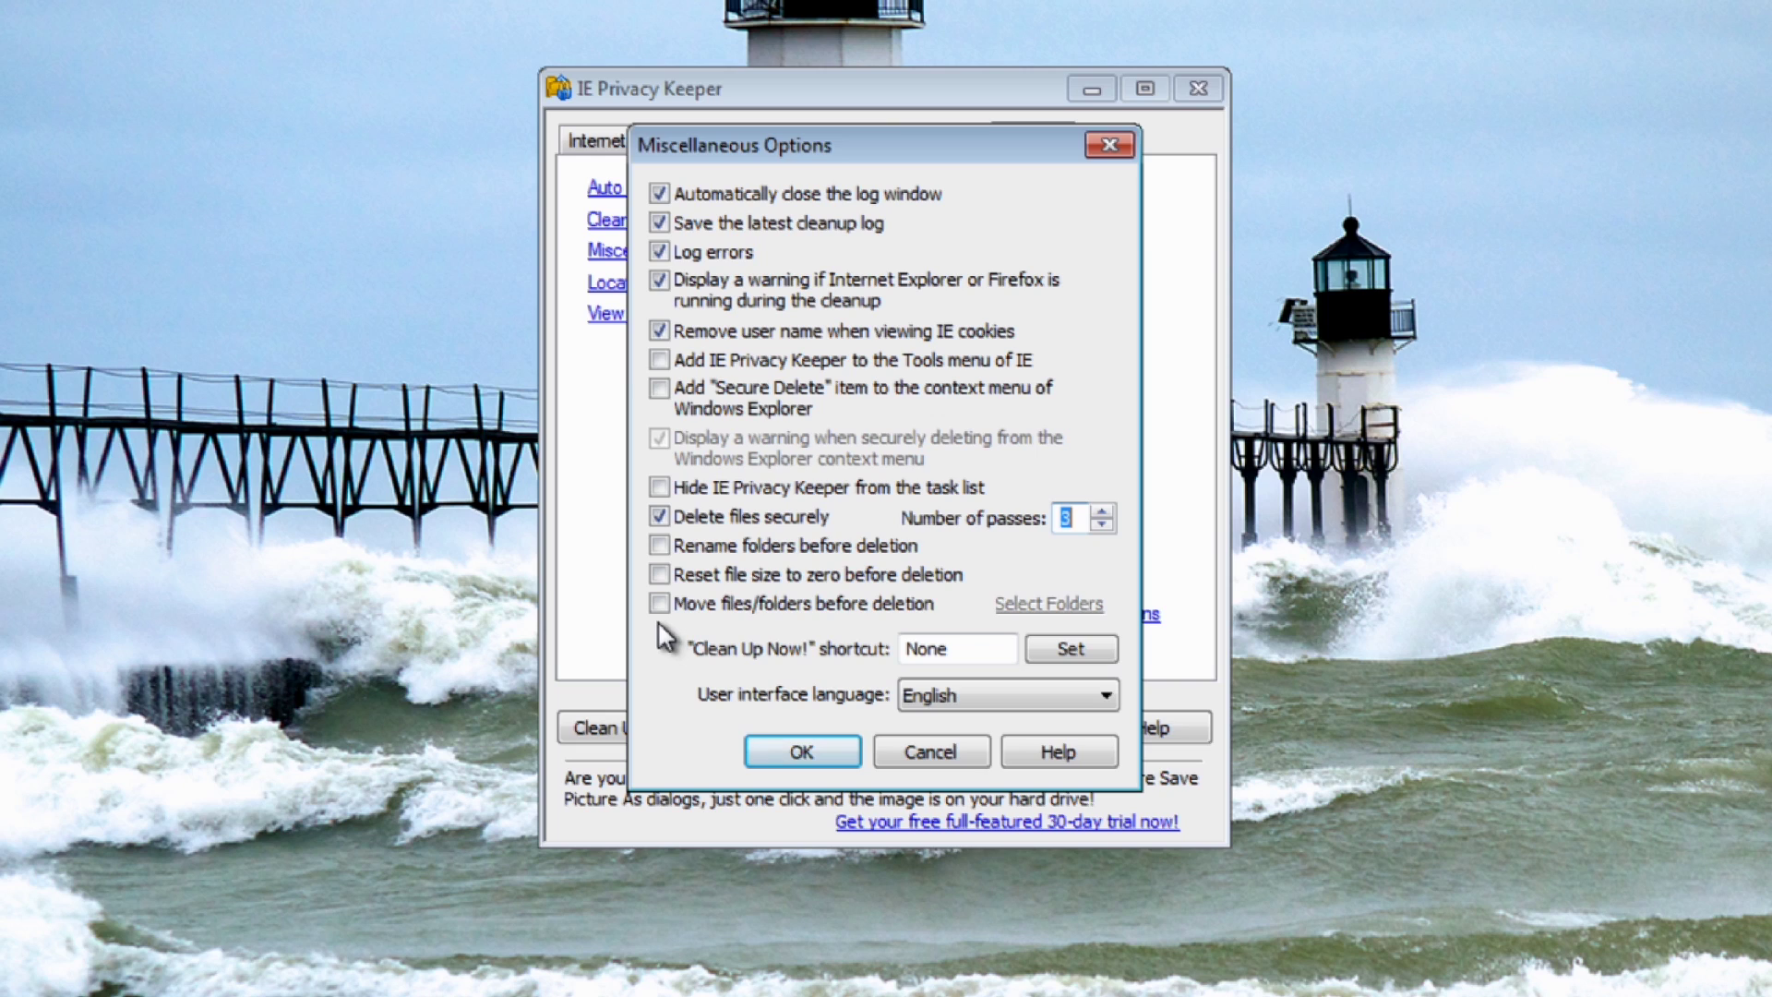
click(659, 544)
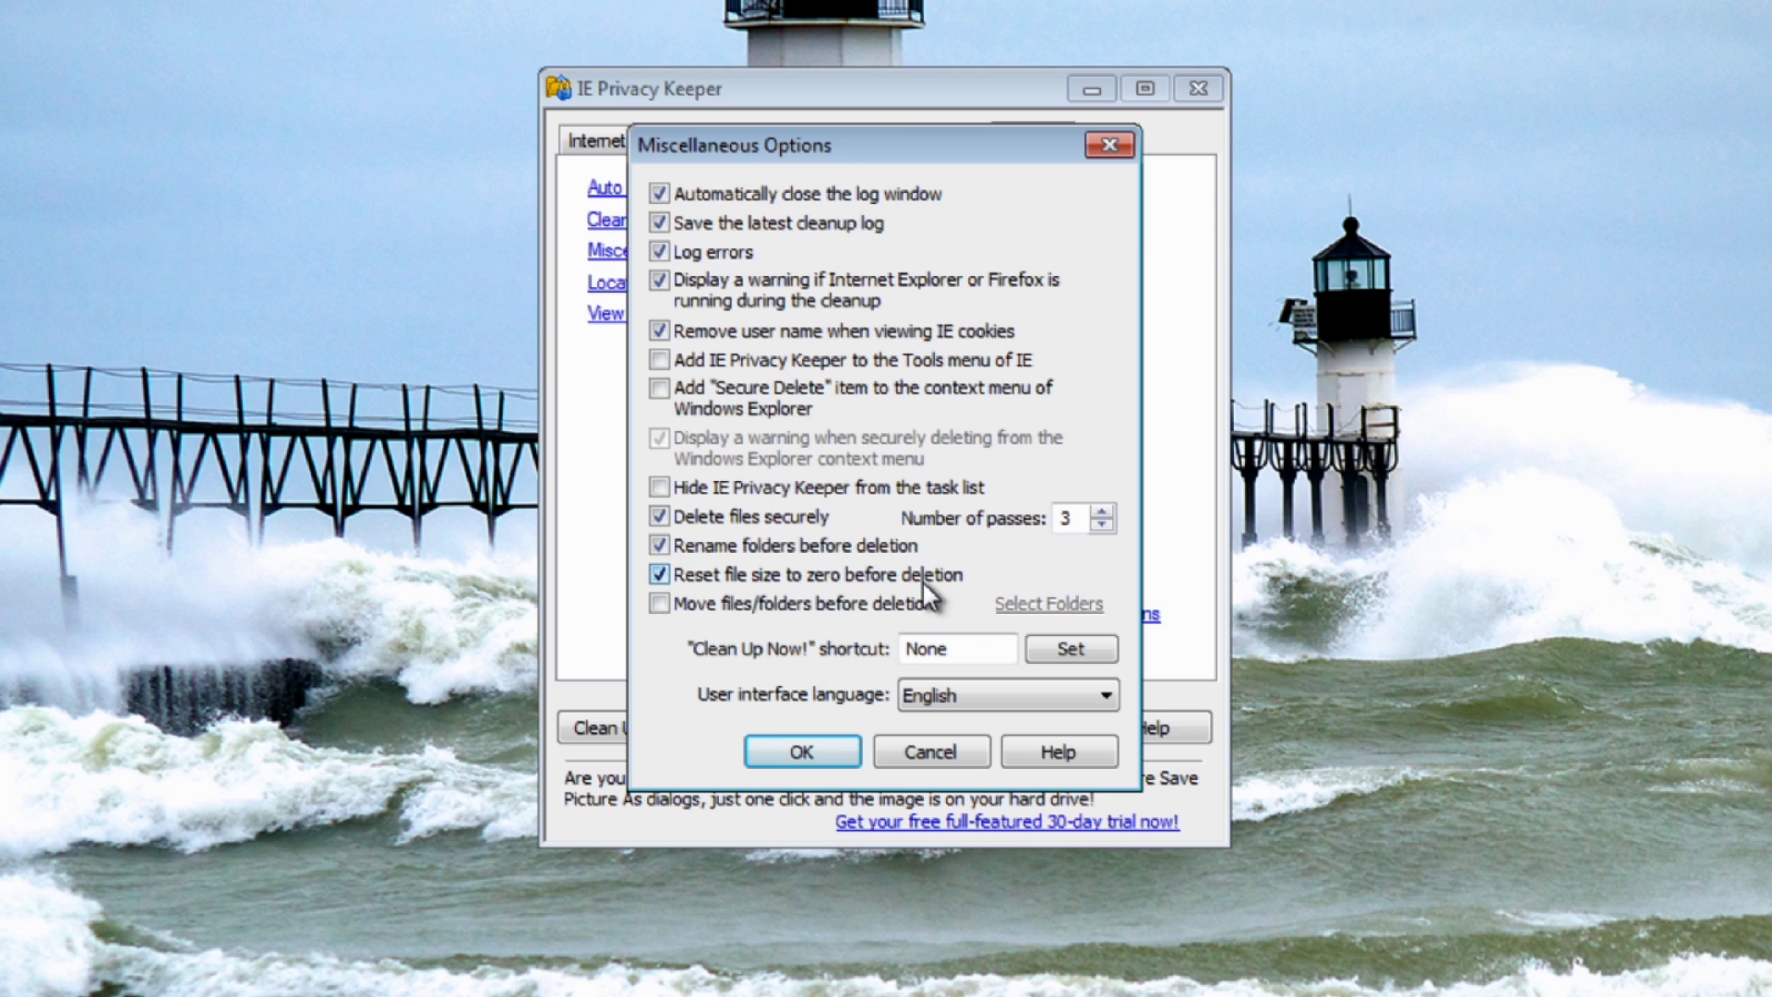
Enable moving files/folders before deletion and the Secure Delete context-menu item, then save the options.
click(659, 604)
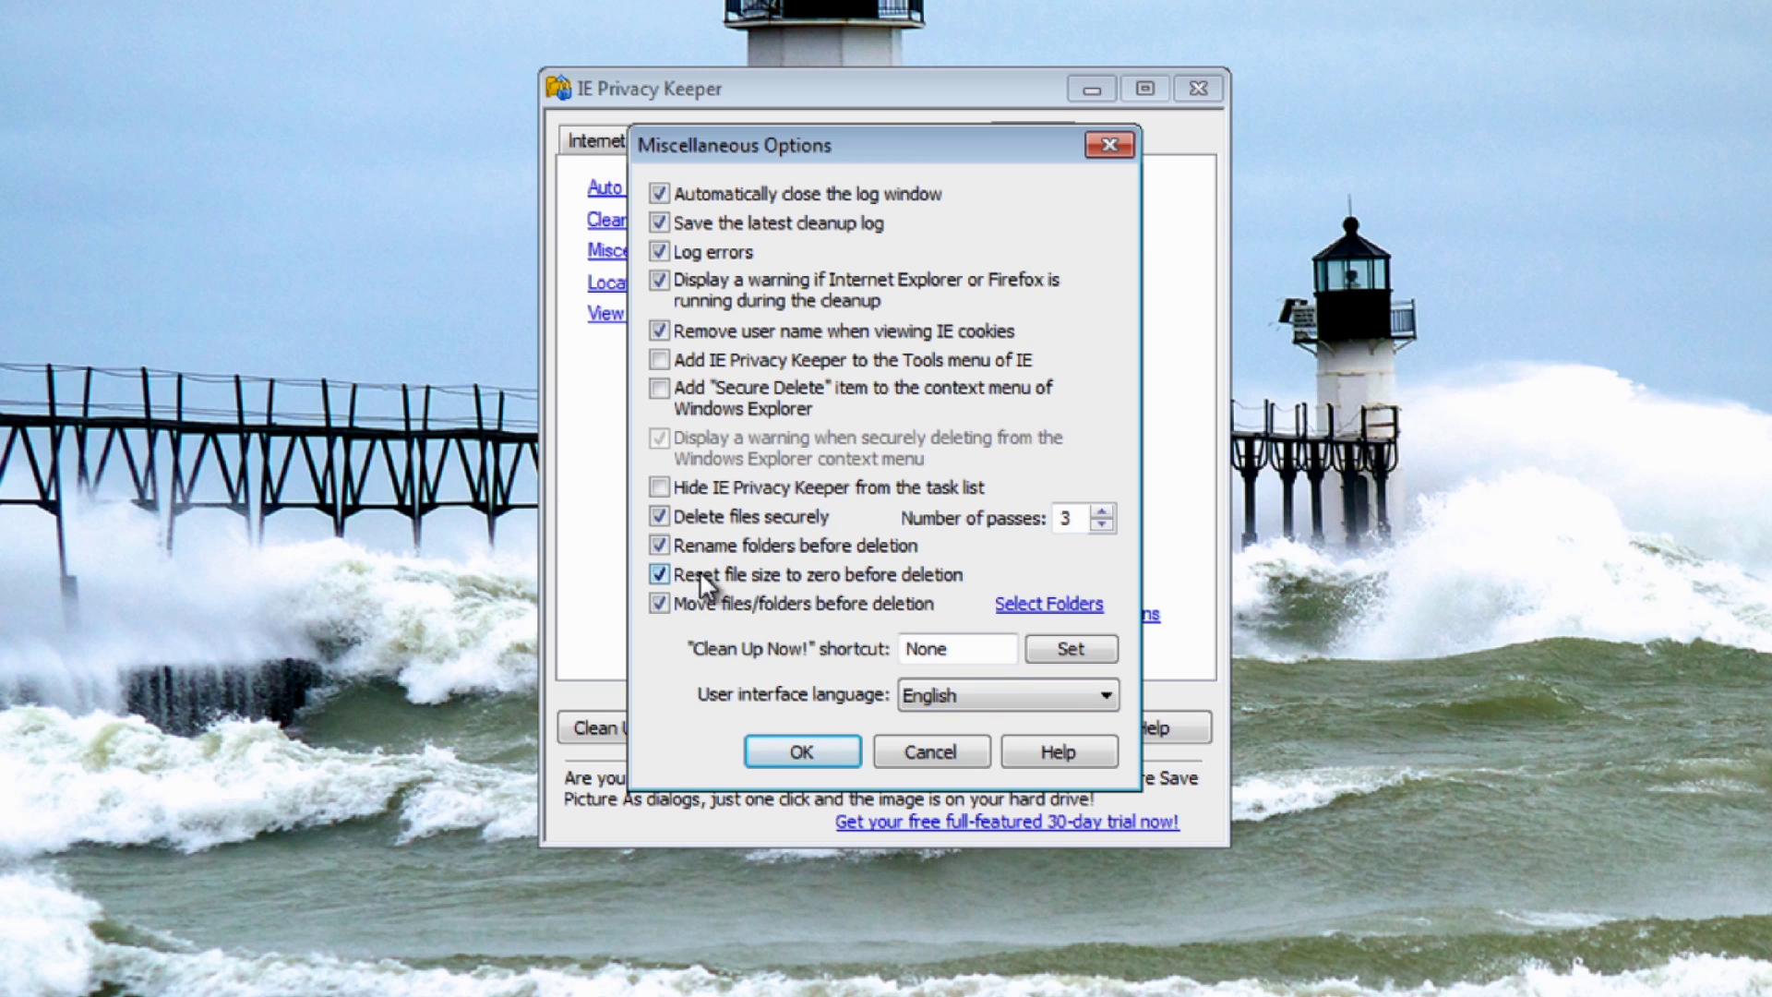
click(661, 393)
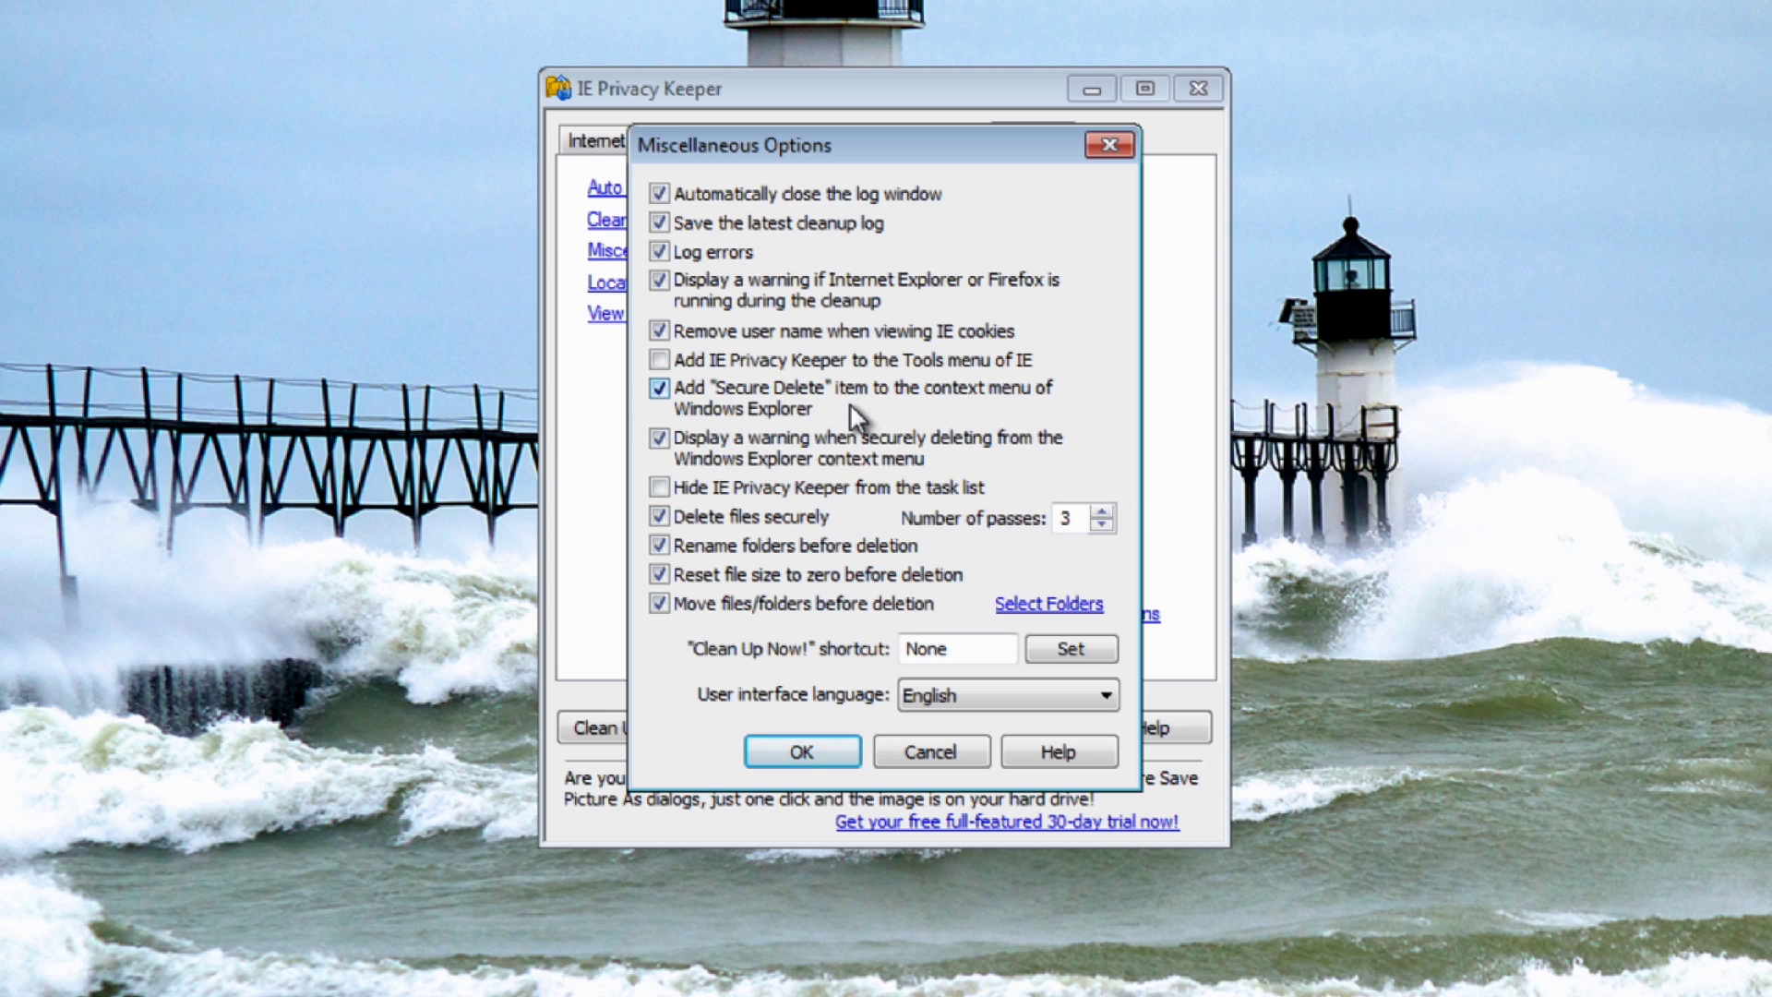
click(800, 753)
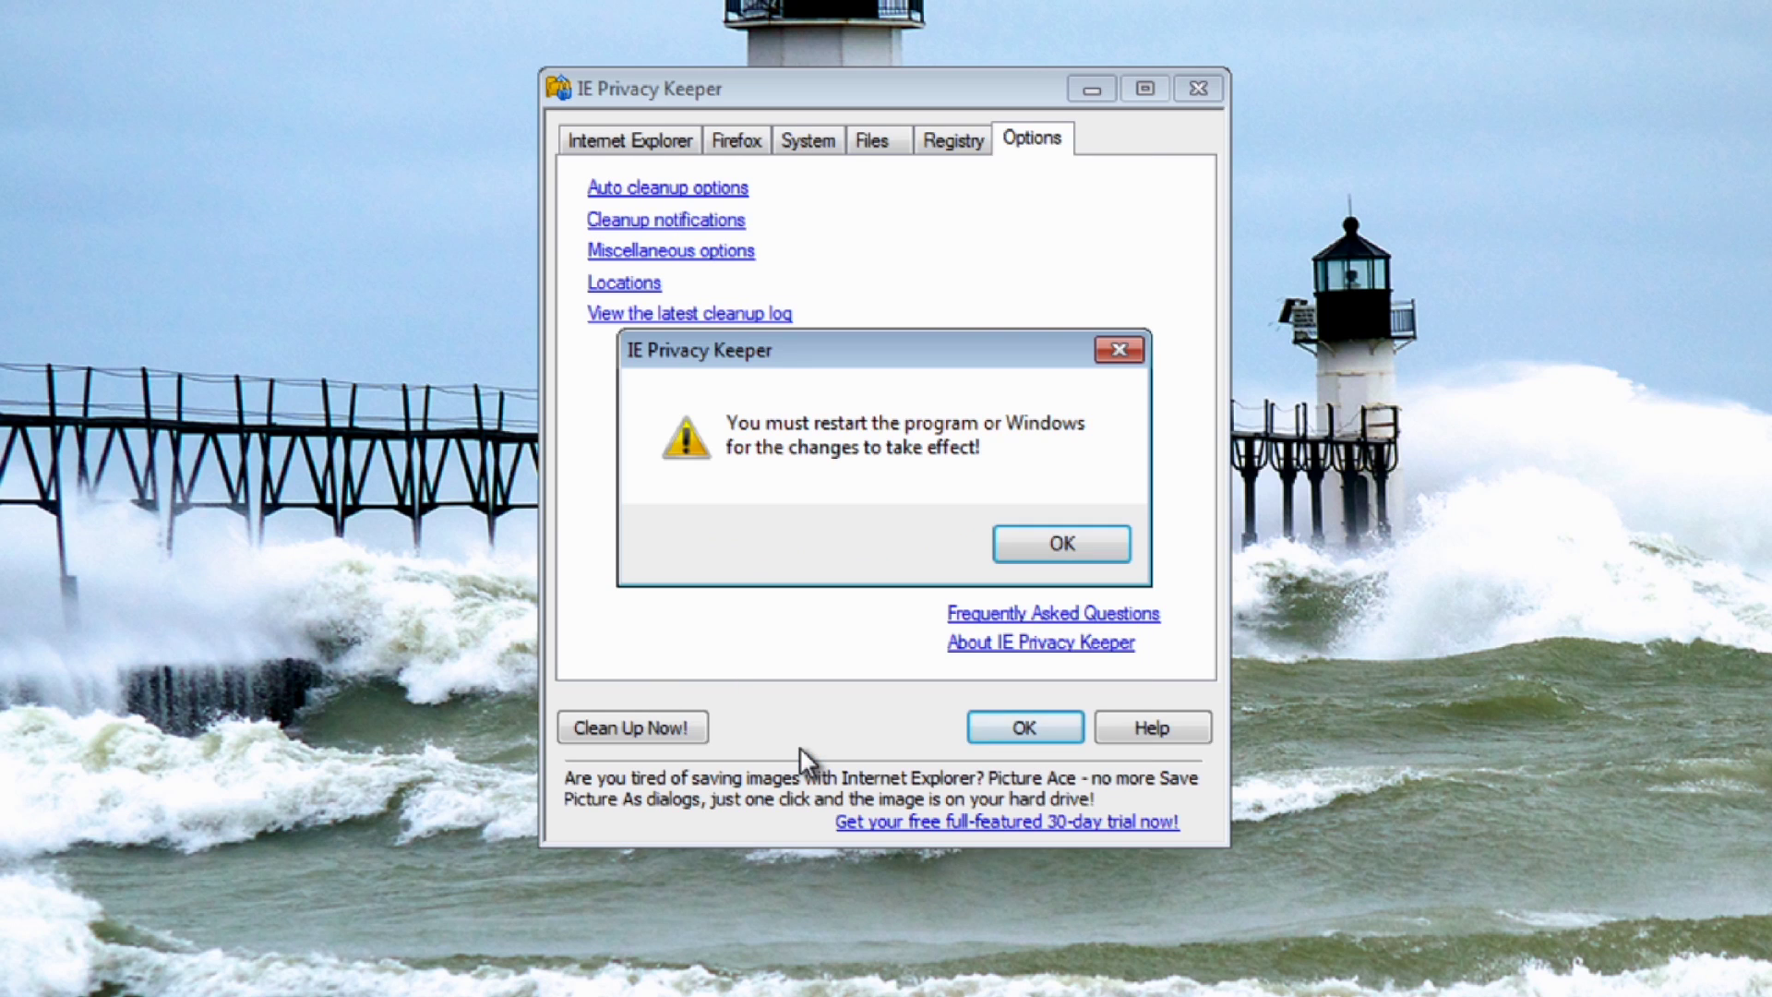
Dismiss the restart notice and confirm a desktop folder's context menu lists Secure Delete.
click(1117, 349)
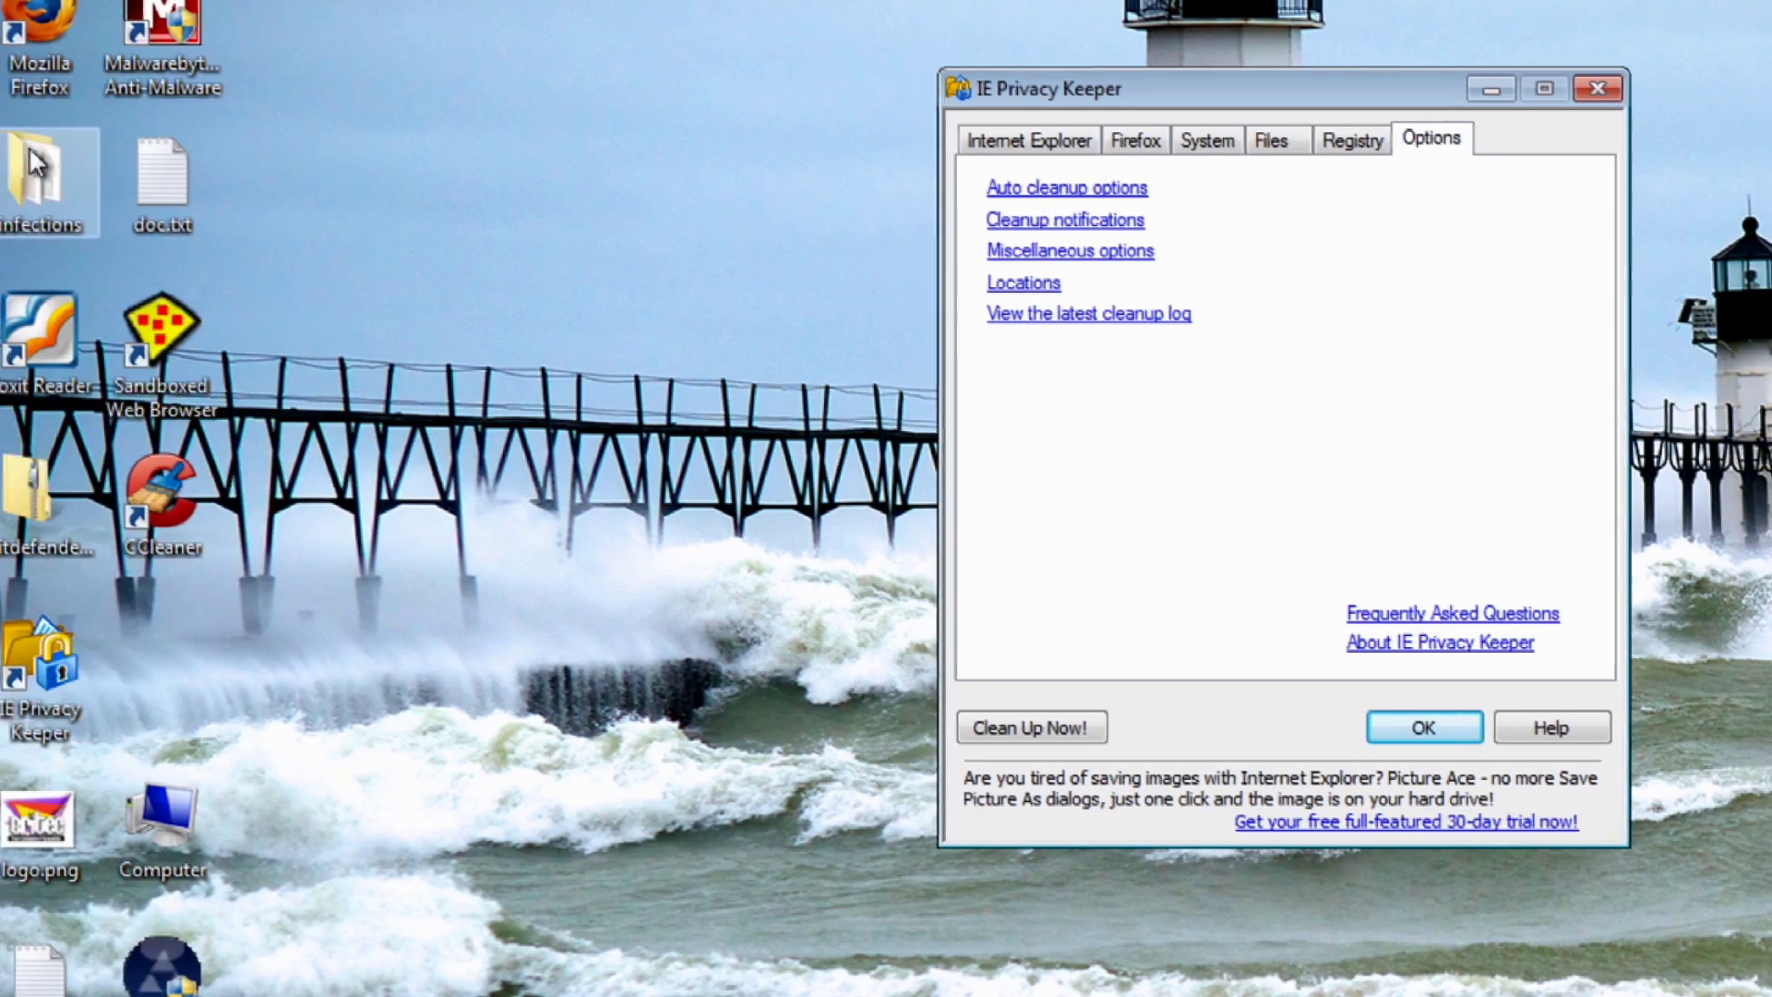
right_click(52, 161)
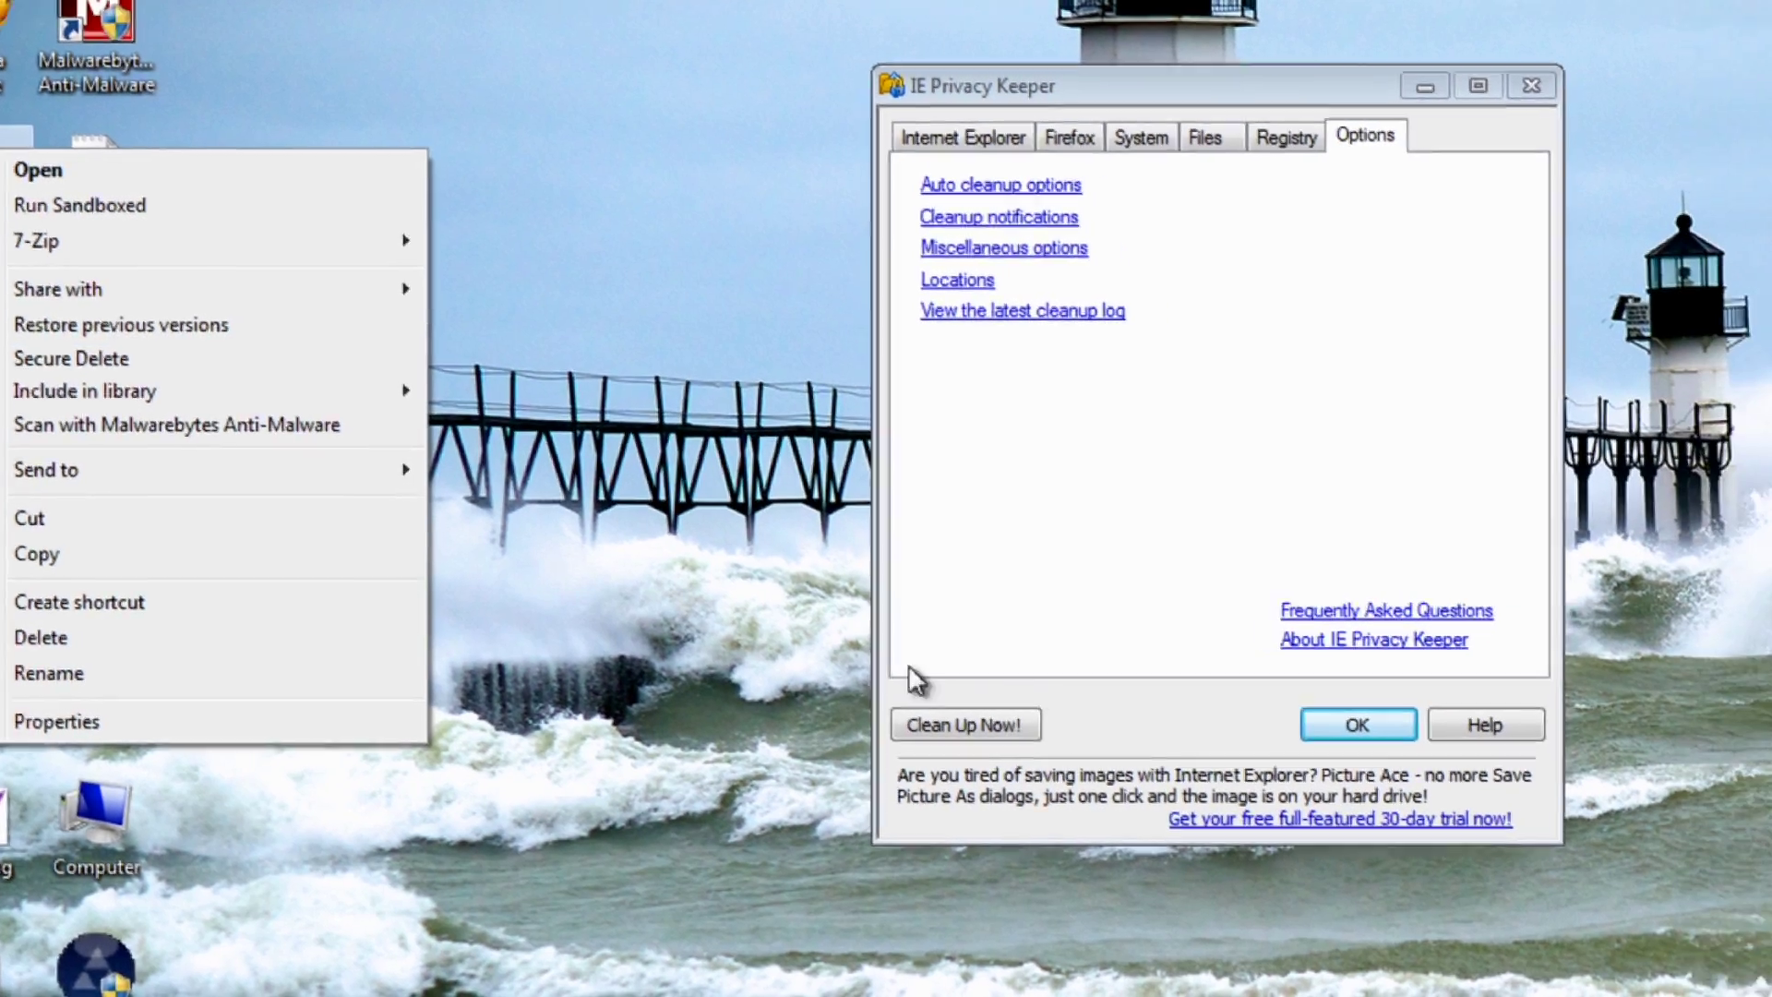
click(914, 681)
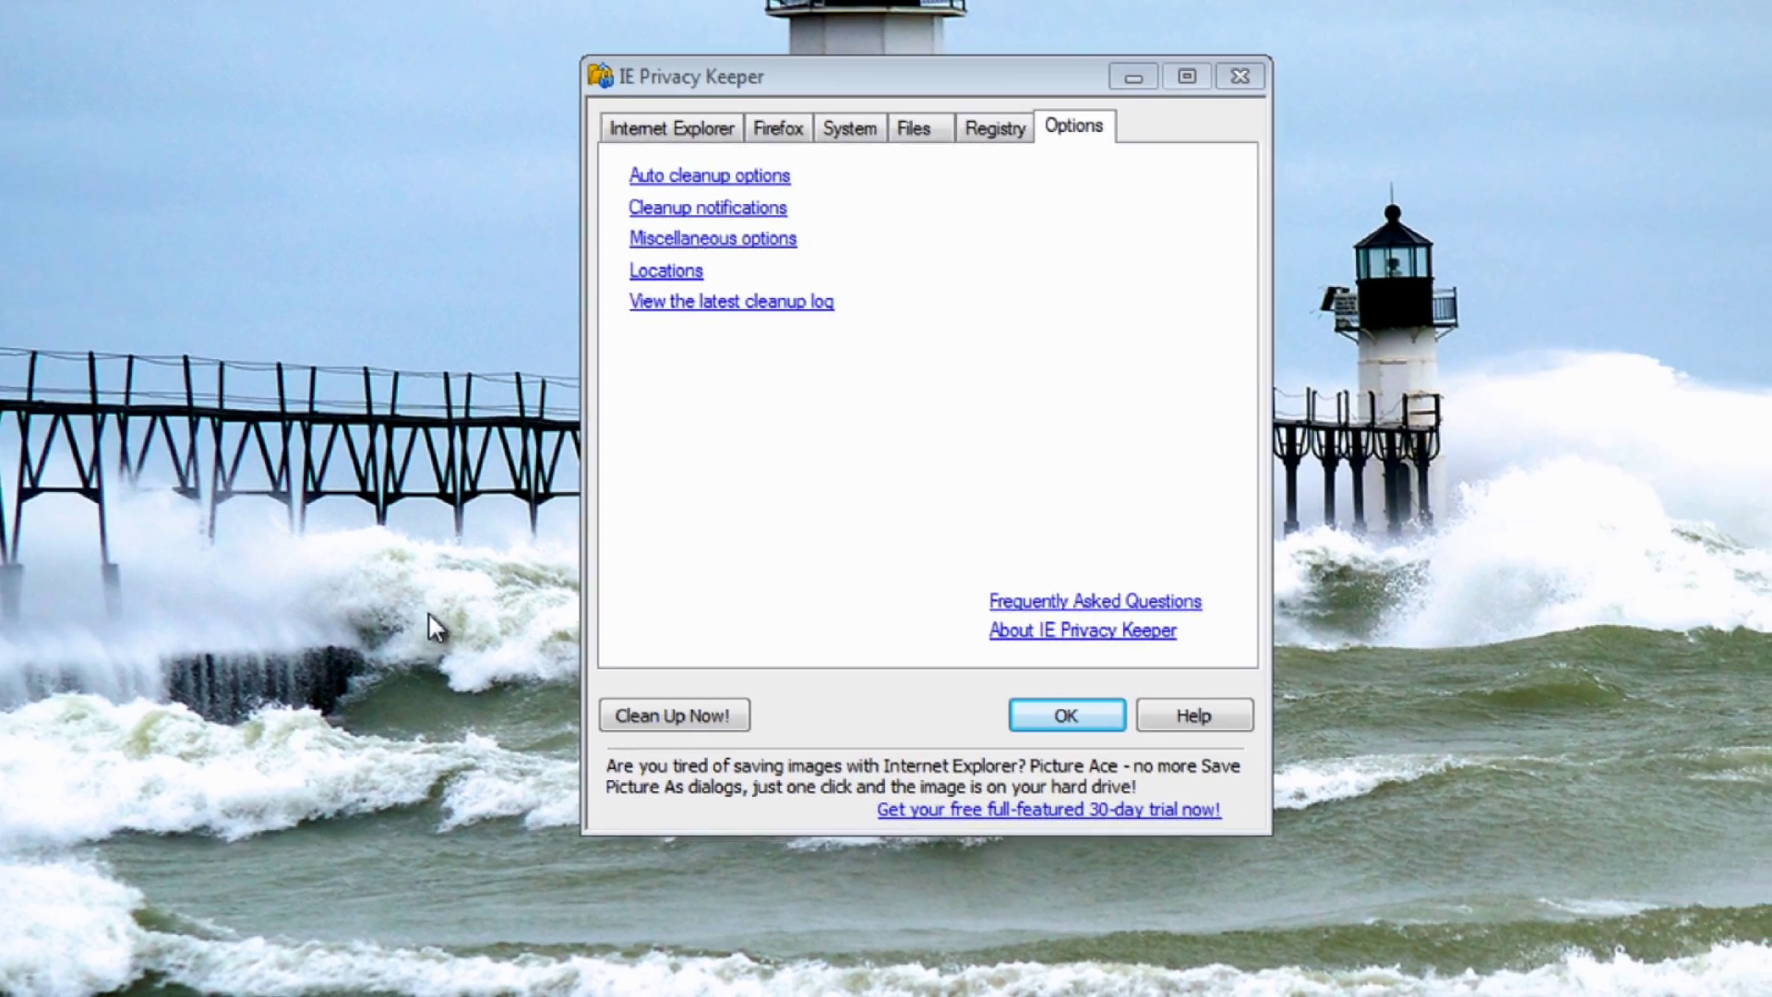
click(639, 273)
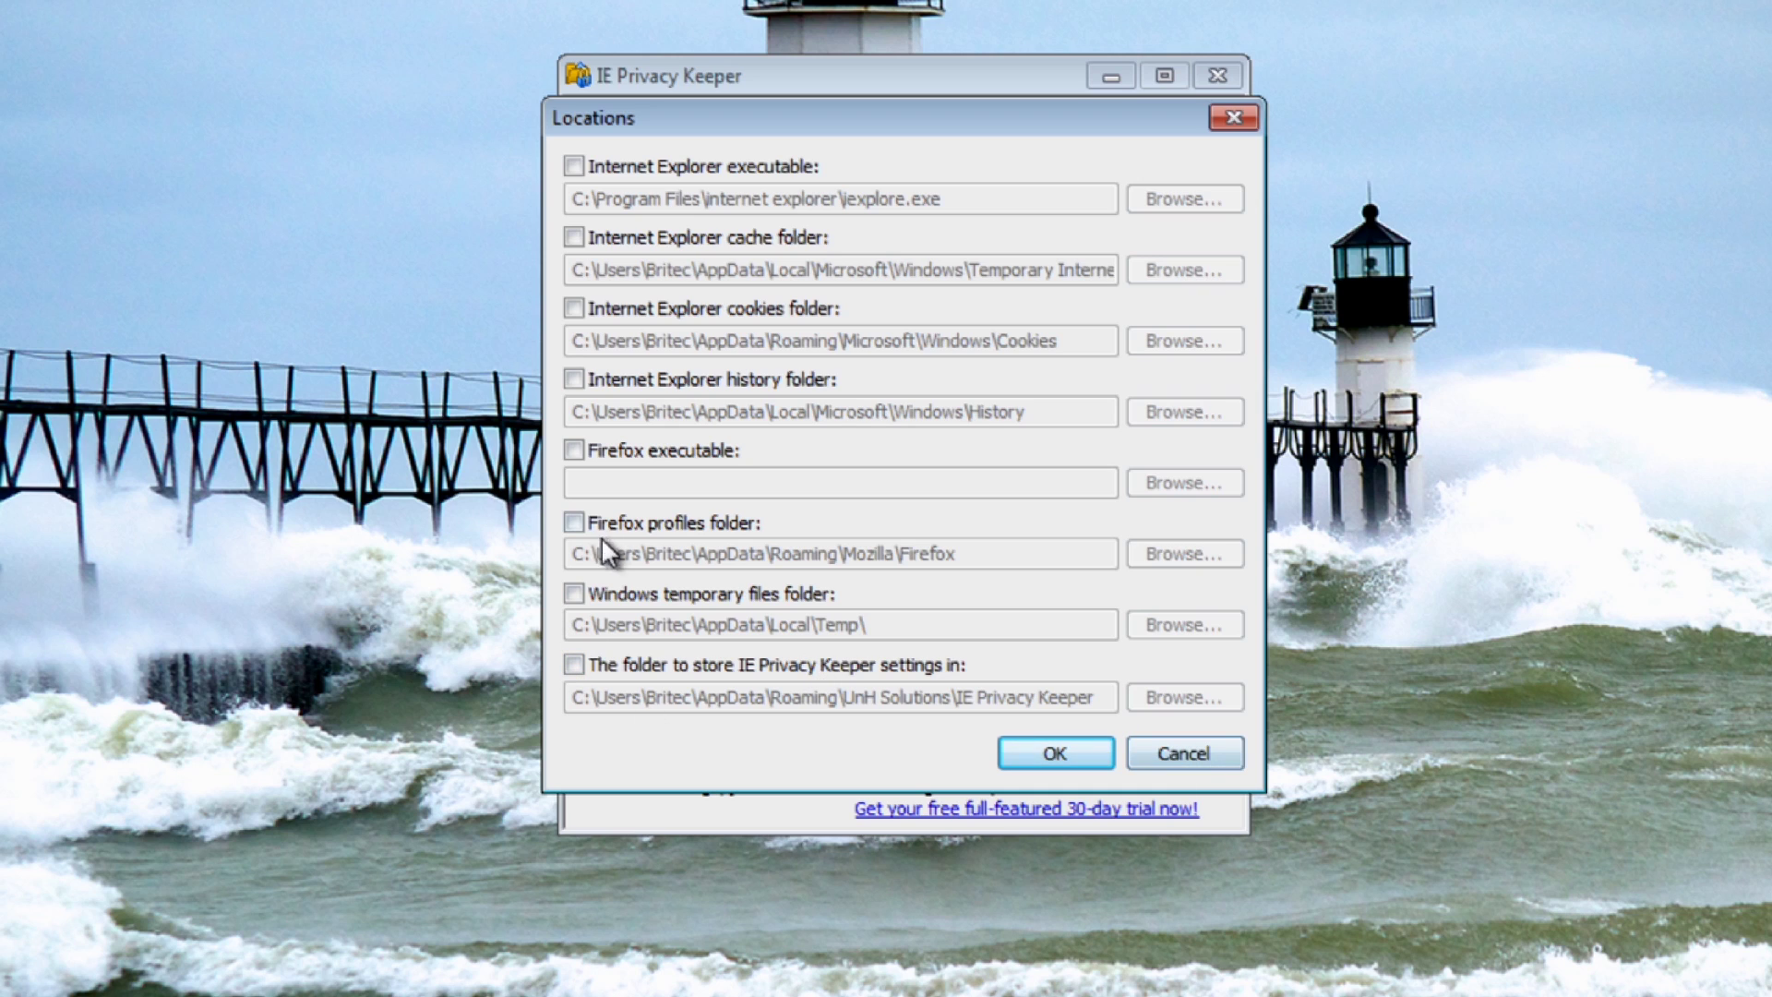
click(1215, 744)
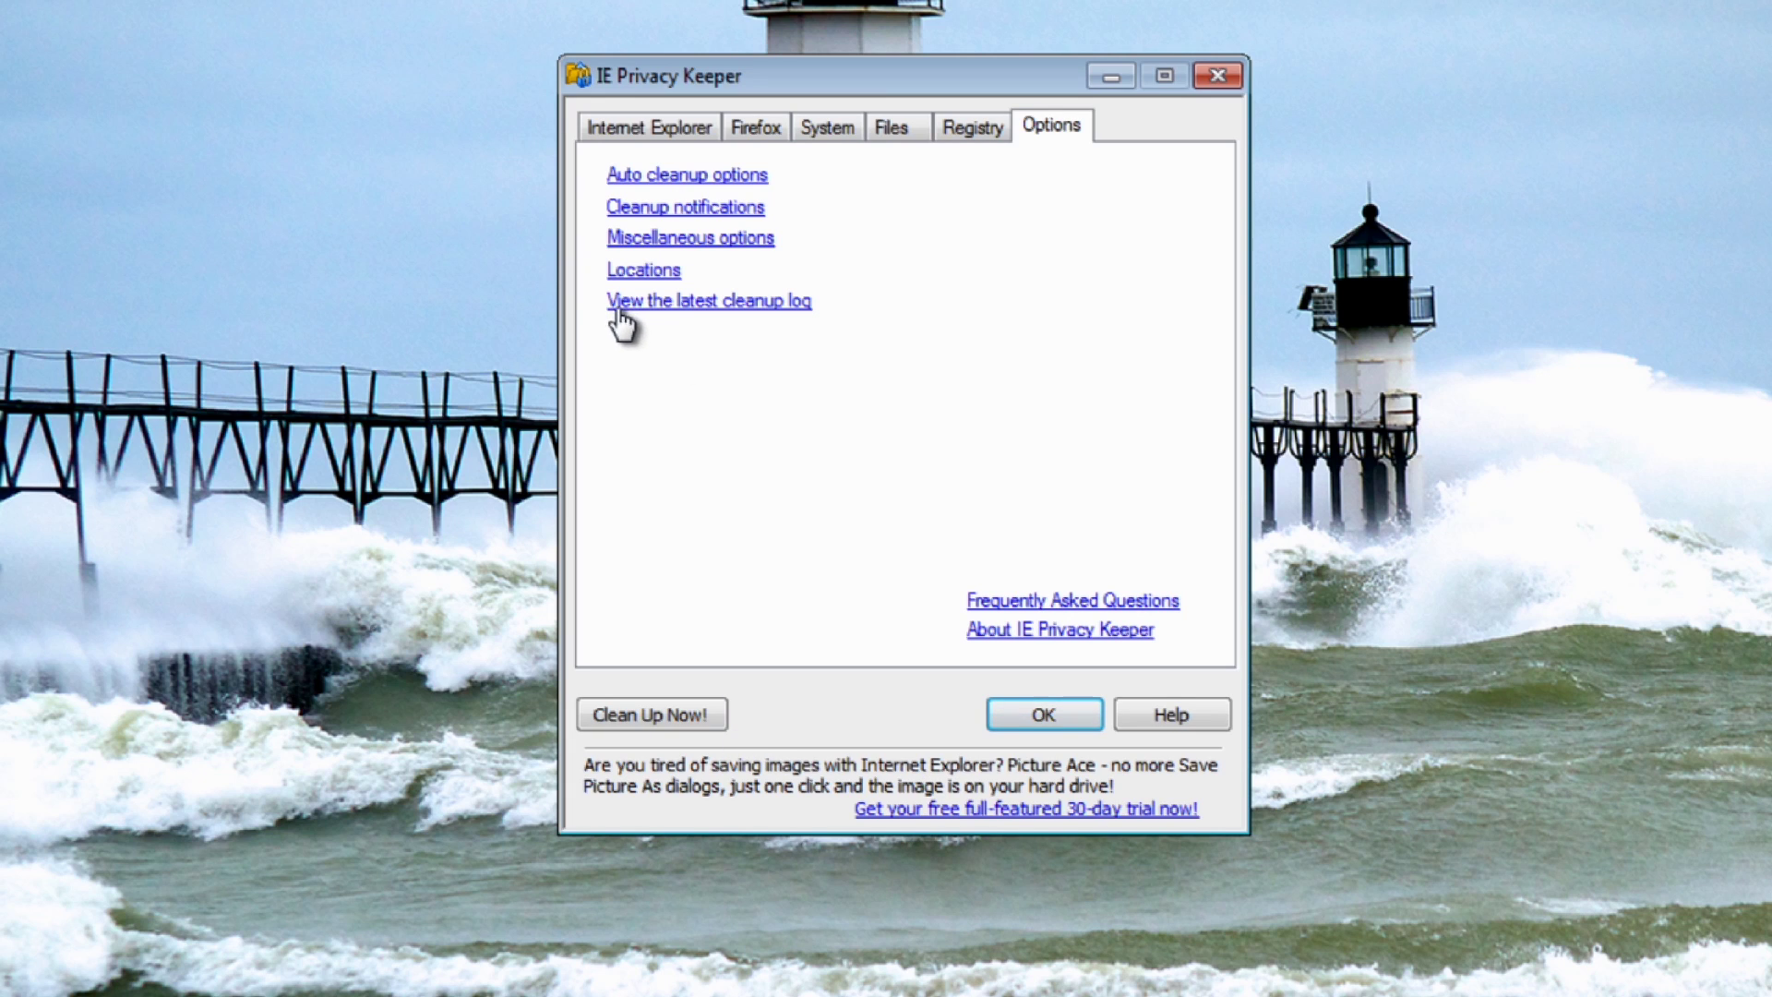
click(681, 305)
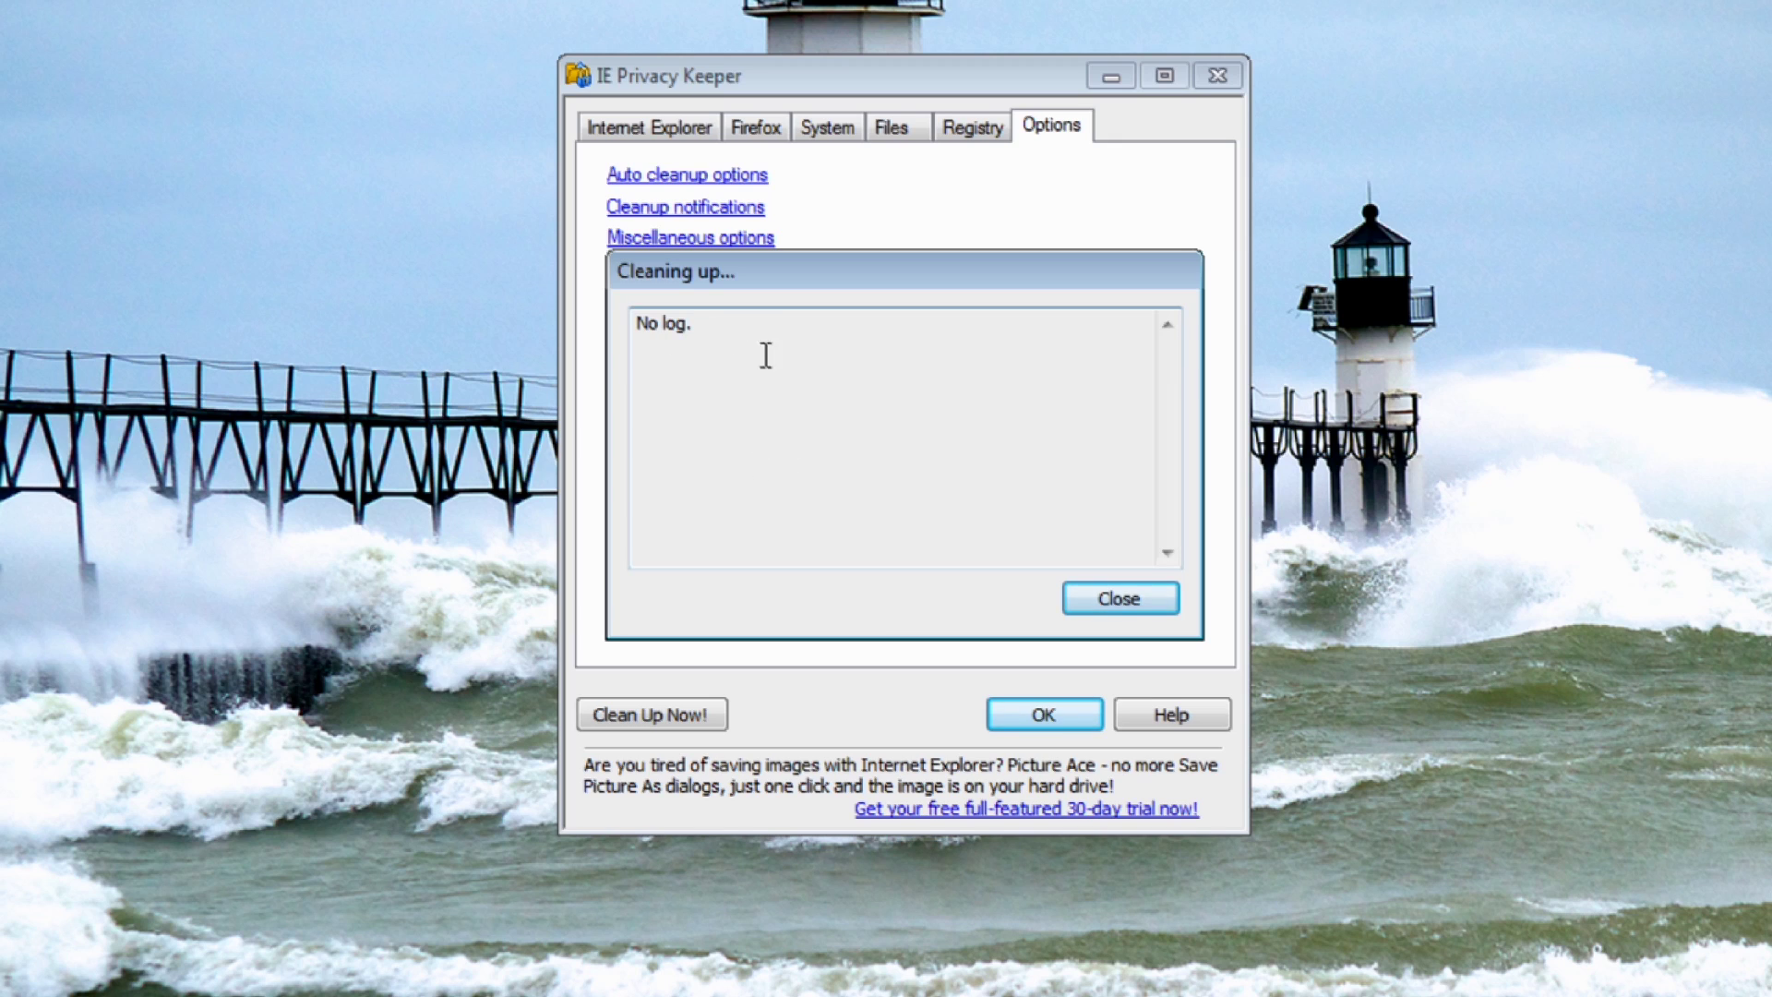
click(1080, 600)
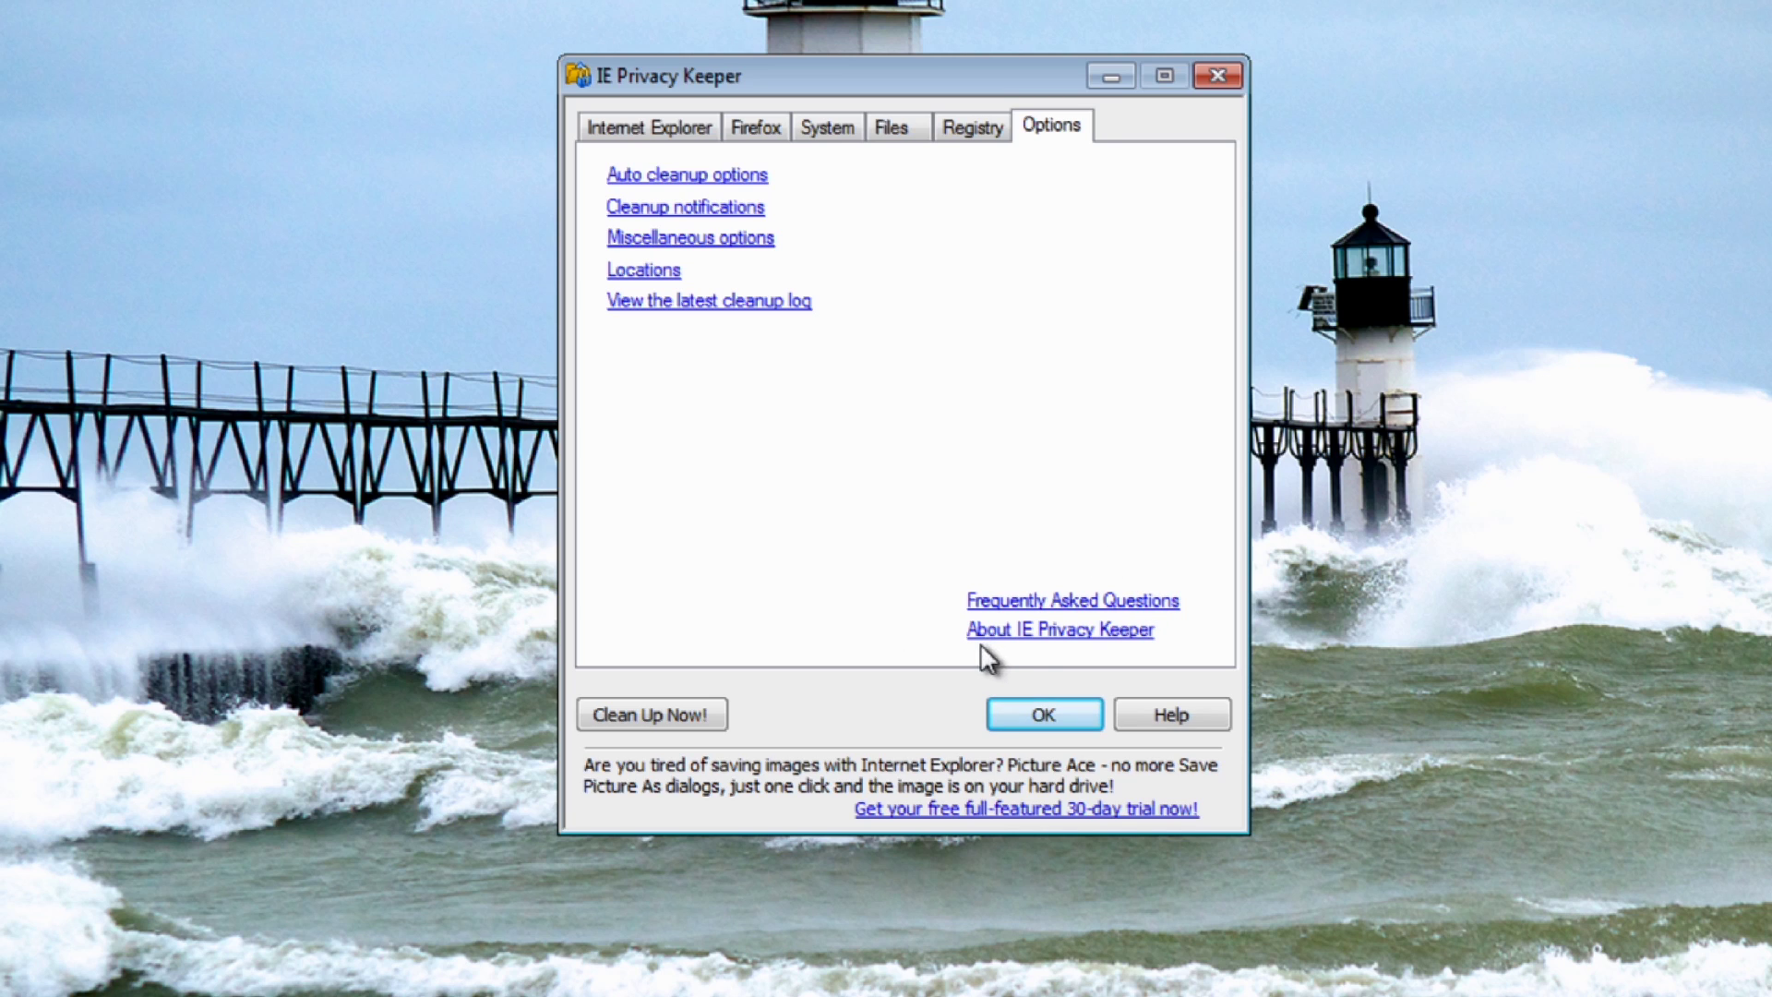
click(1026, 635)
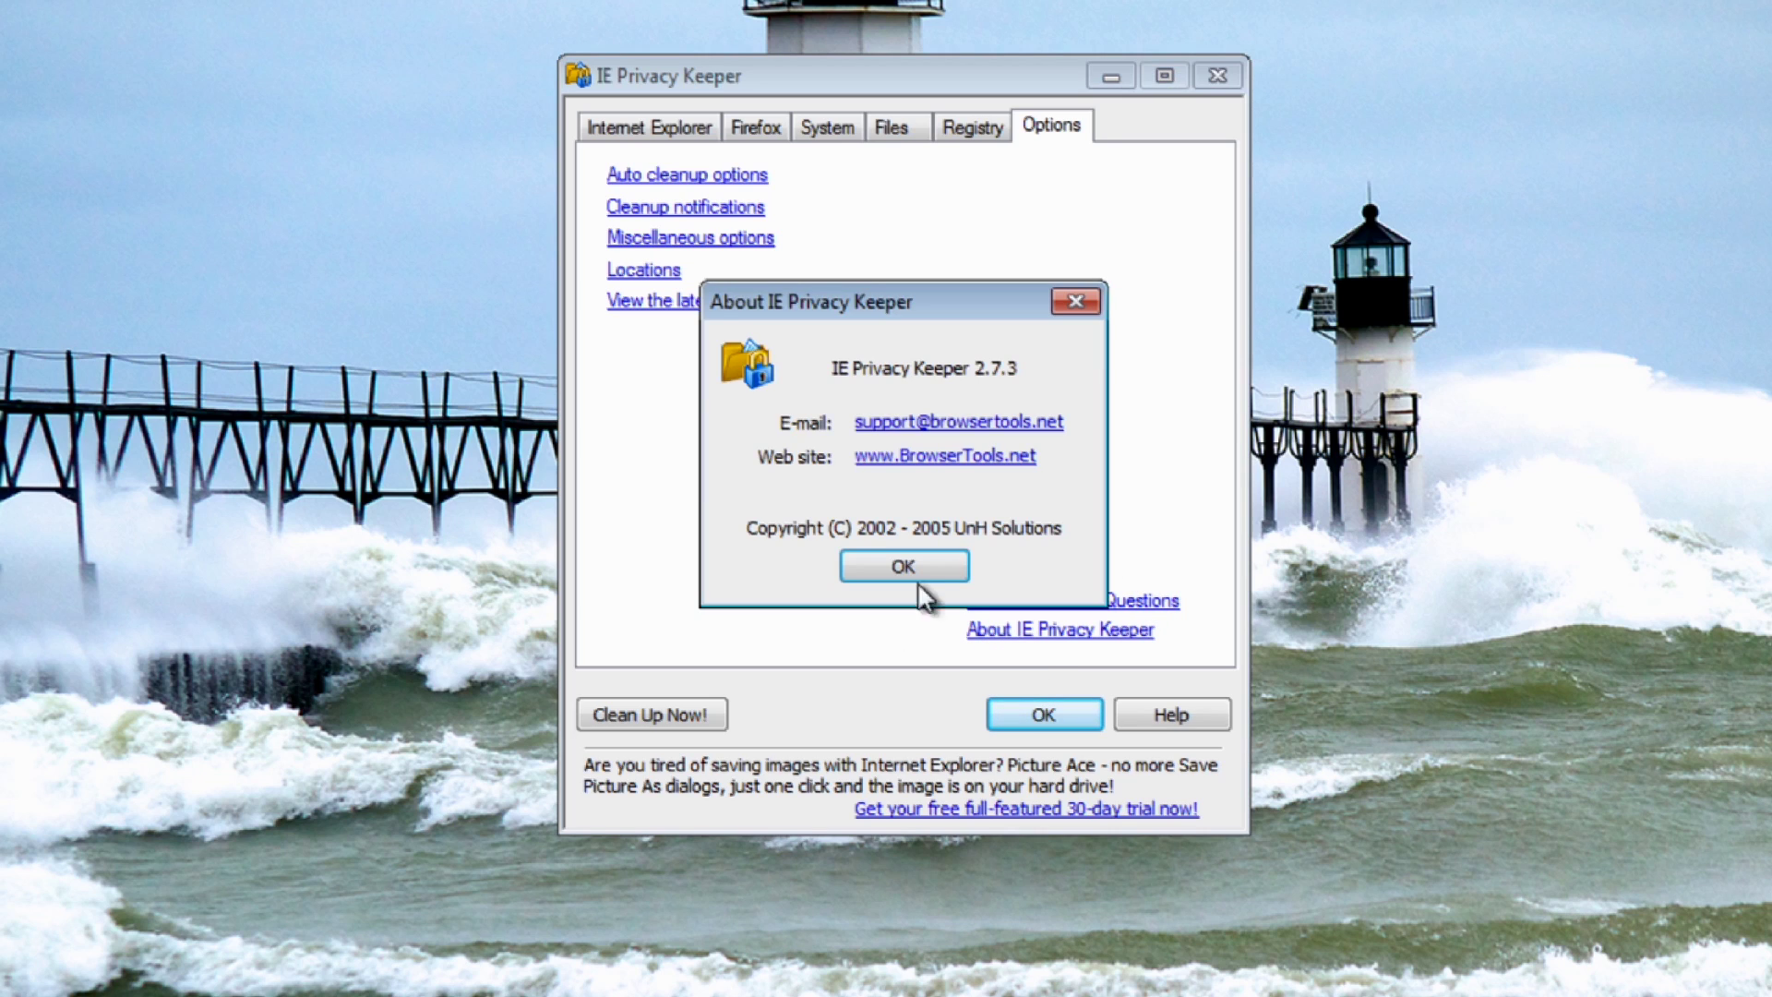
click(904, 566)
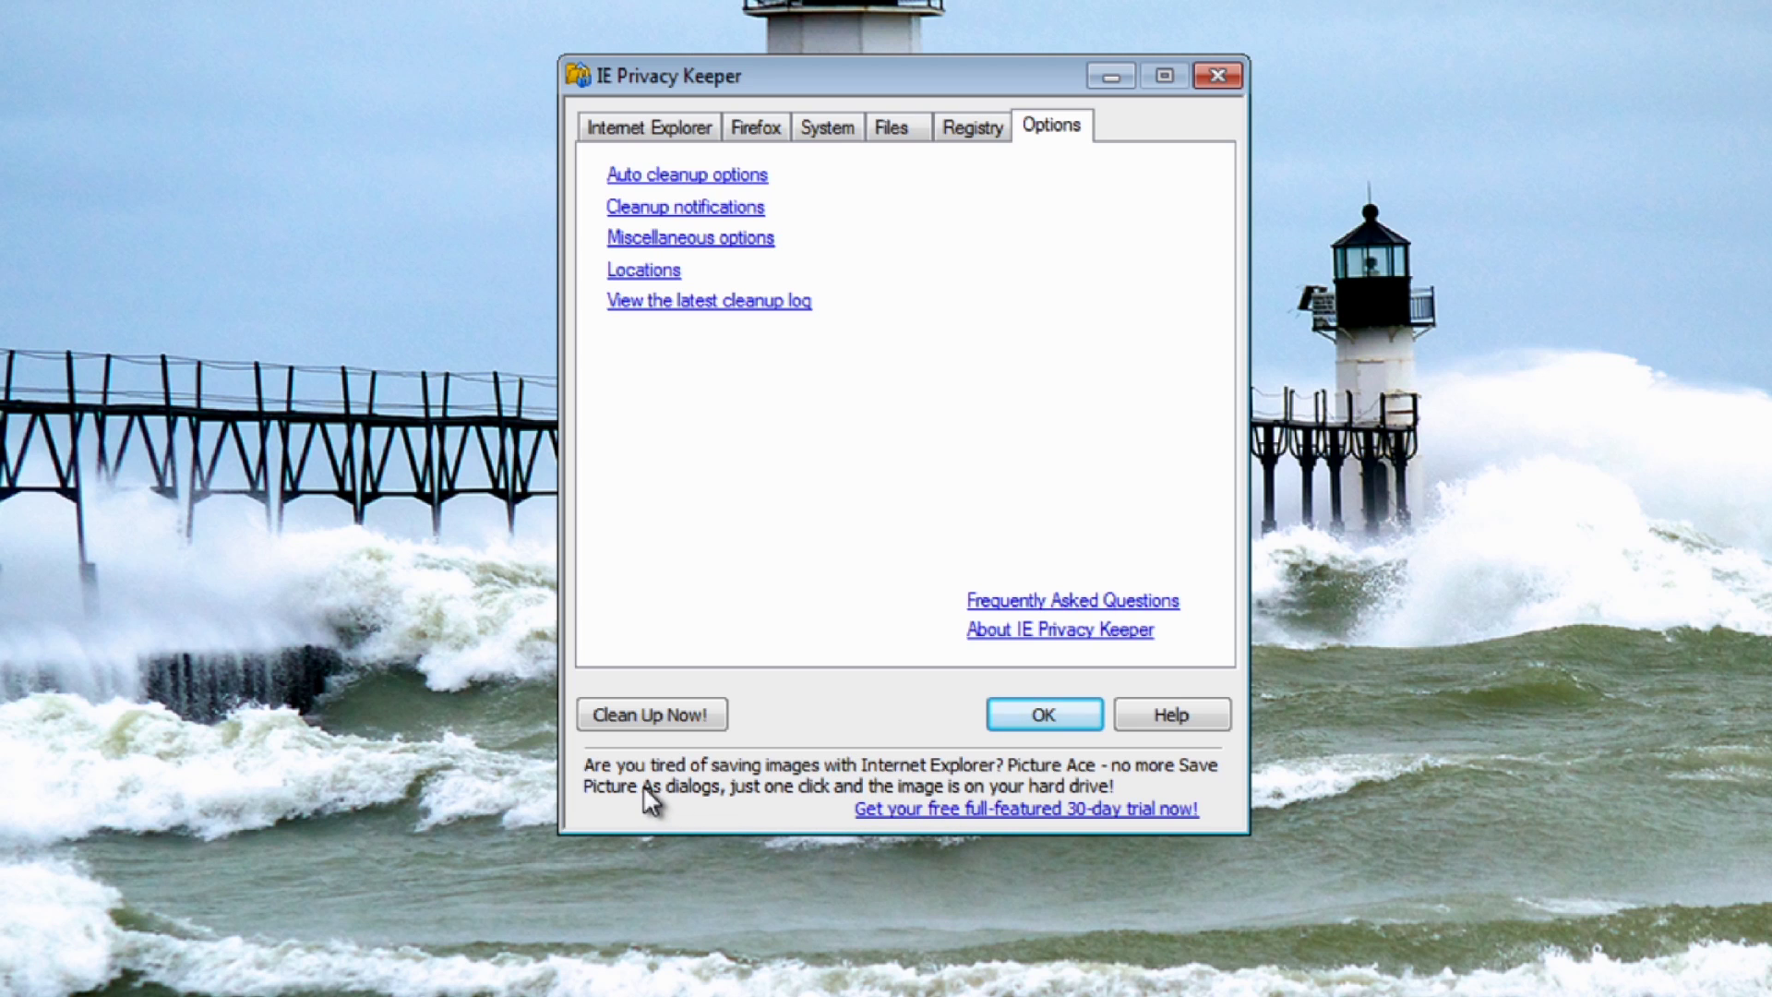
click(1216, 76)
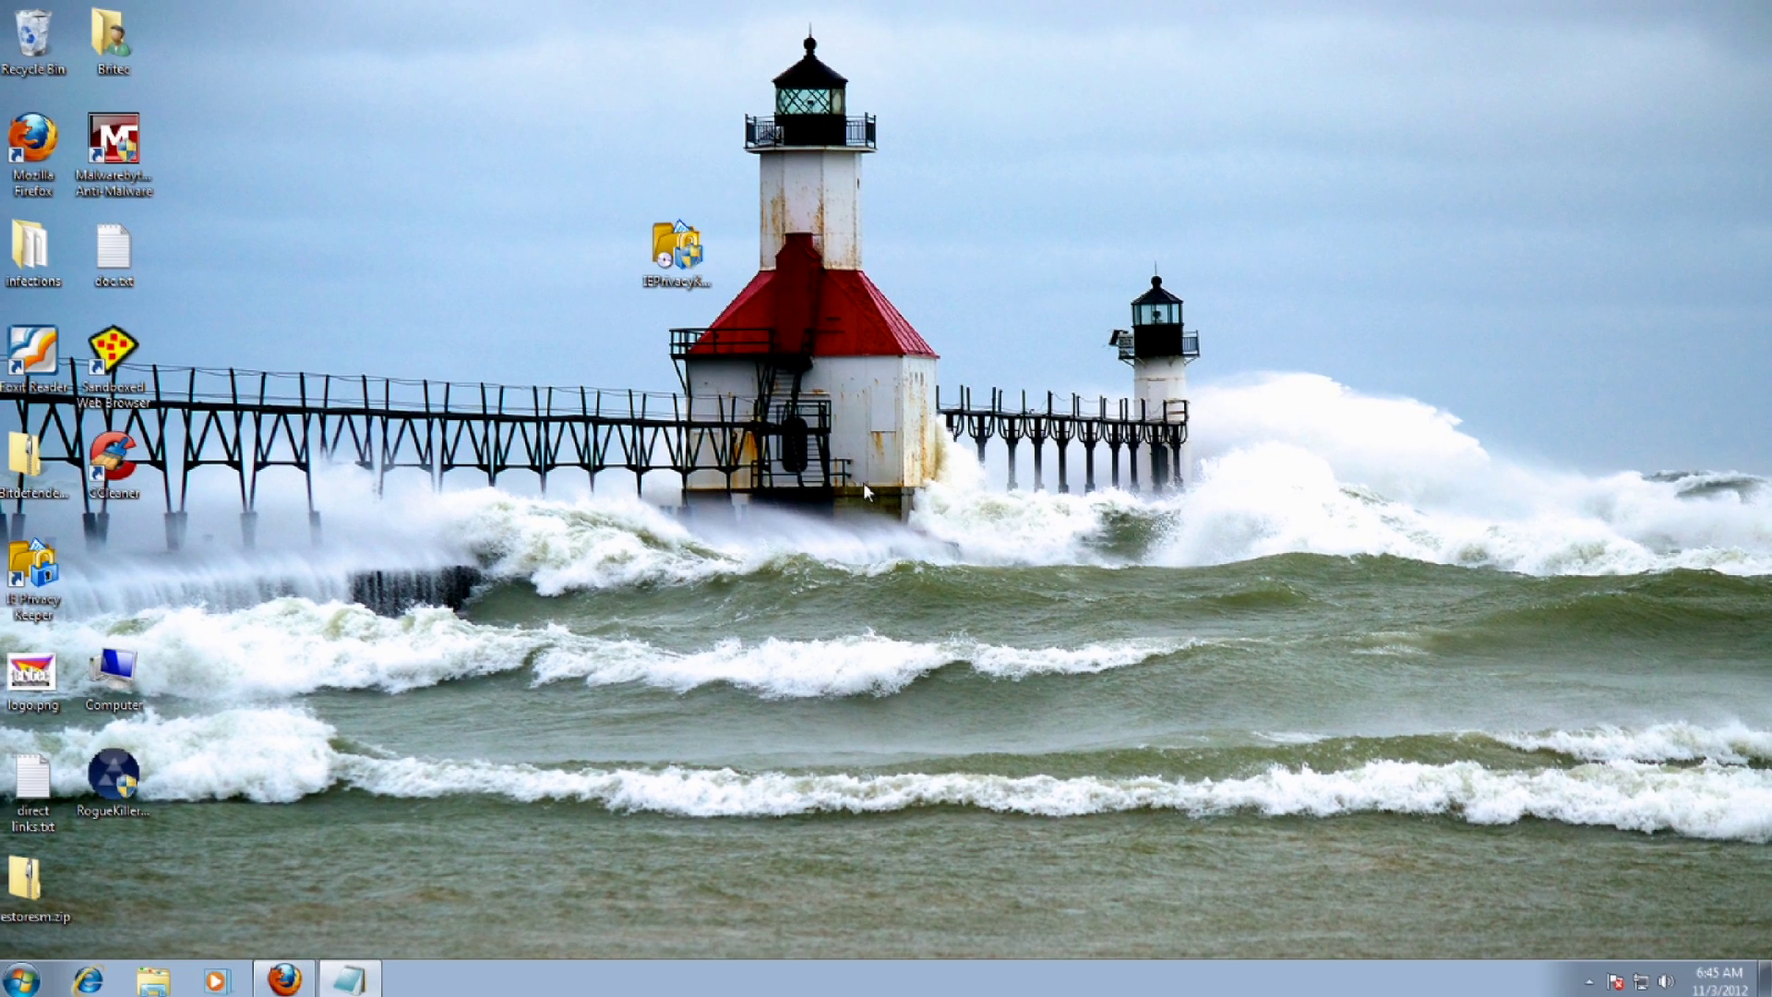